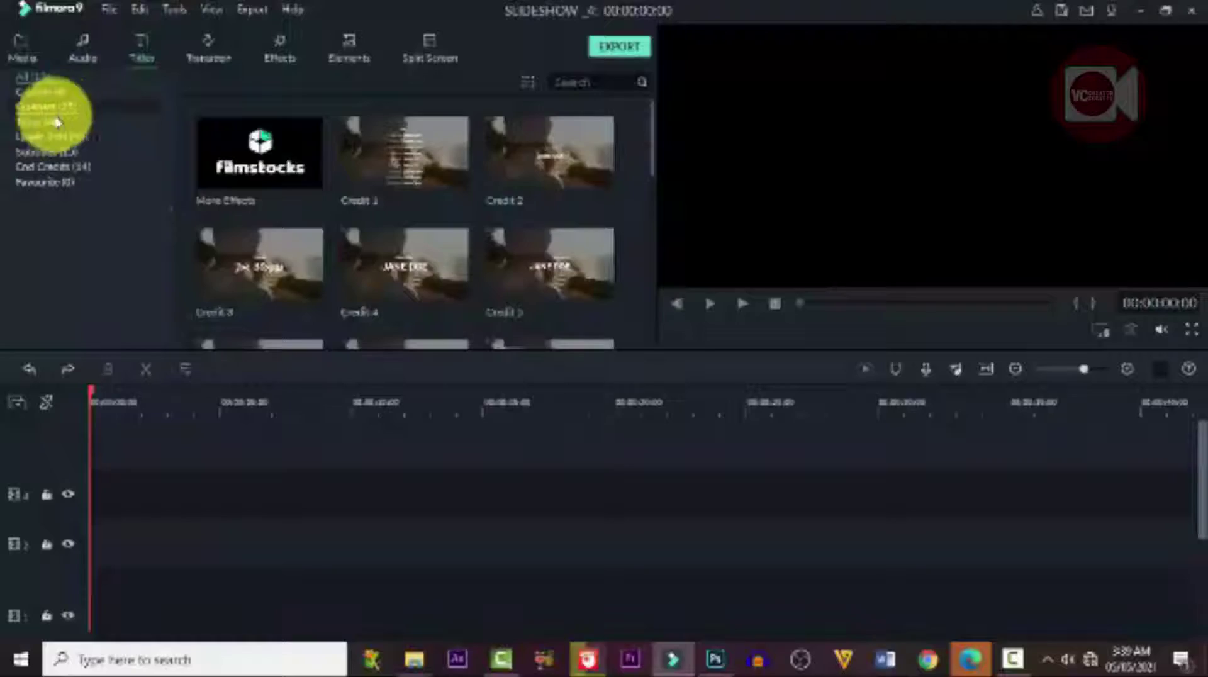
Add the Title 2 preset from the Titles category to the timeline and open it in the advanced text editor
{"action": "left_click", "coordinate": [38, 121]}
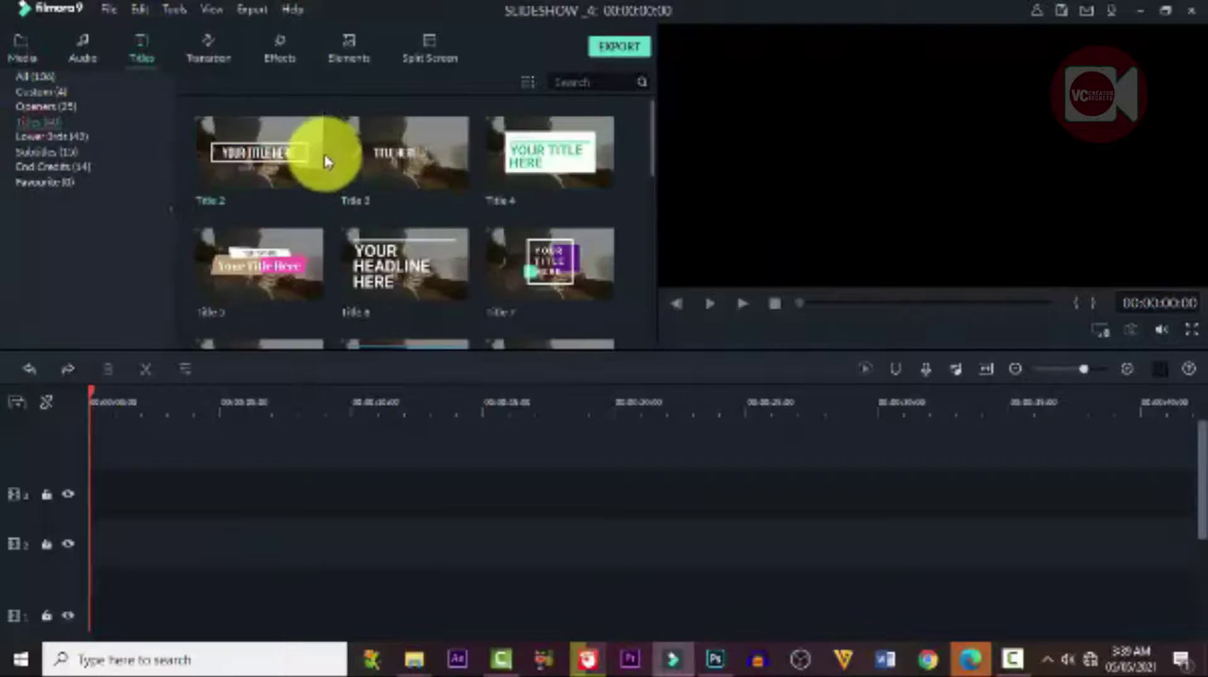
{"action": "left_click", "coordinate": [449, 137]}
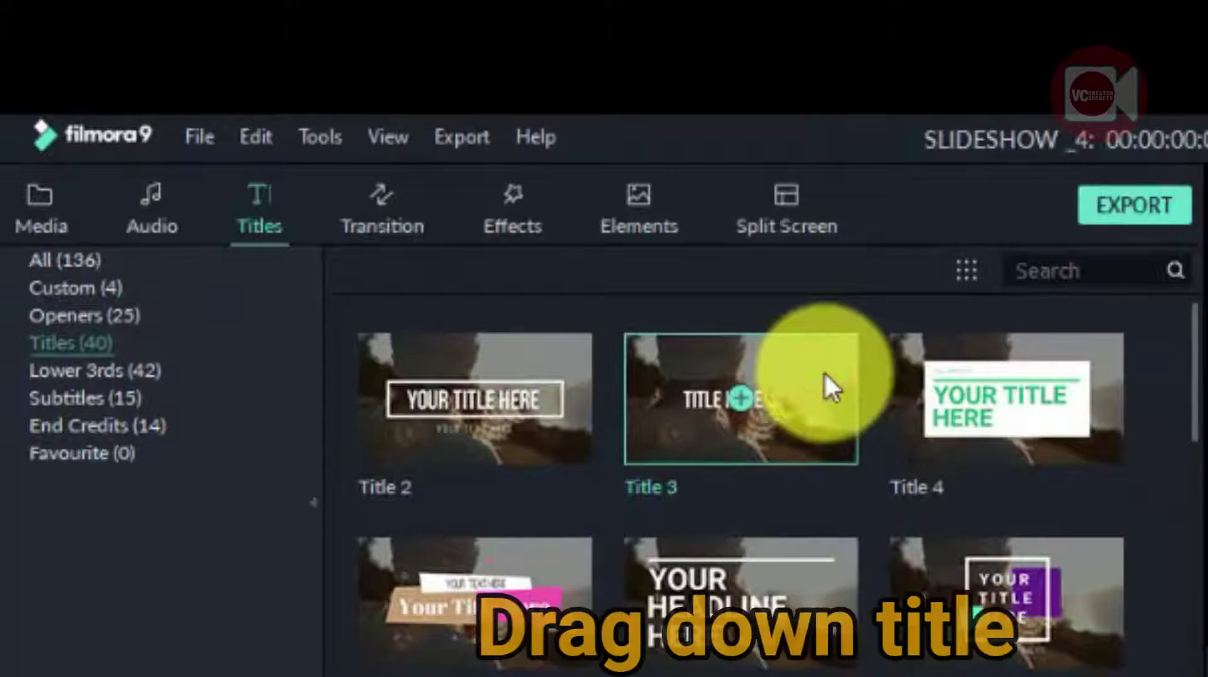
{"action": "left_click_drag", "start_coordinate": [579, 390], "coordinate": [908, 499]}
{"action": "scroll", "coordinate": [908, 499], "scroll_direction": "down", "scroll_amount": 8}
{"action": "scroll", "coordinate": [908, 500], "scroll_direction": "up", "scroll_amount": 8}
{"action": "scroll", "coordinate": [908, 500], "scroll_direction": "down", "scroll_amount": 6}
{"action": "scroll", "coordinate": [908, 499], "scroll_direction": "up", "scroll_amount": 6}
{"action": "left_click_drag", "start_coordinate": [554, 387], "coordinate": [253, 537]}
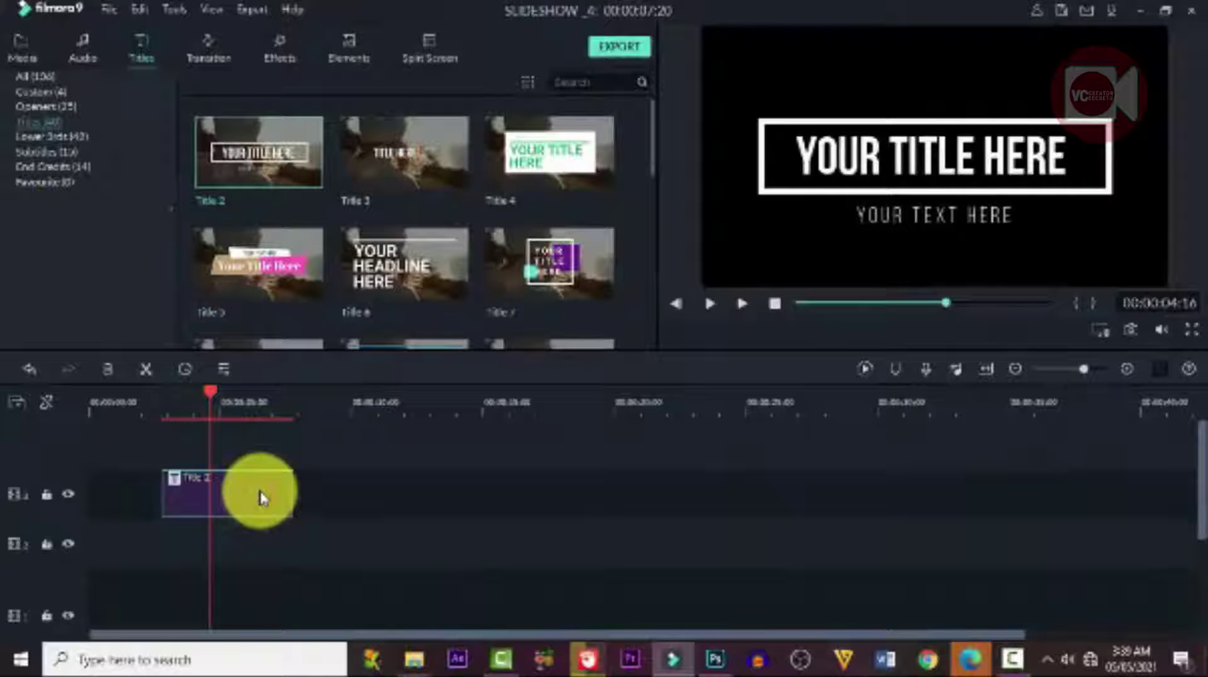
{"action": "double_click", "coordinate": [263, 498]}
{"action": "left_click", "coordinate": [476, 328]}
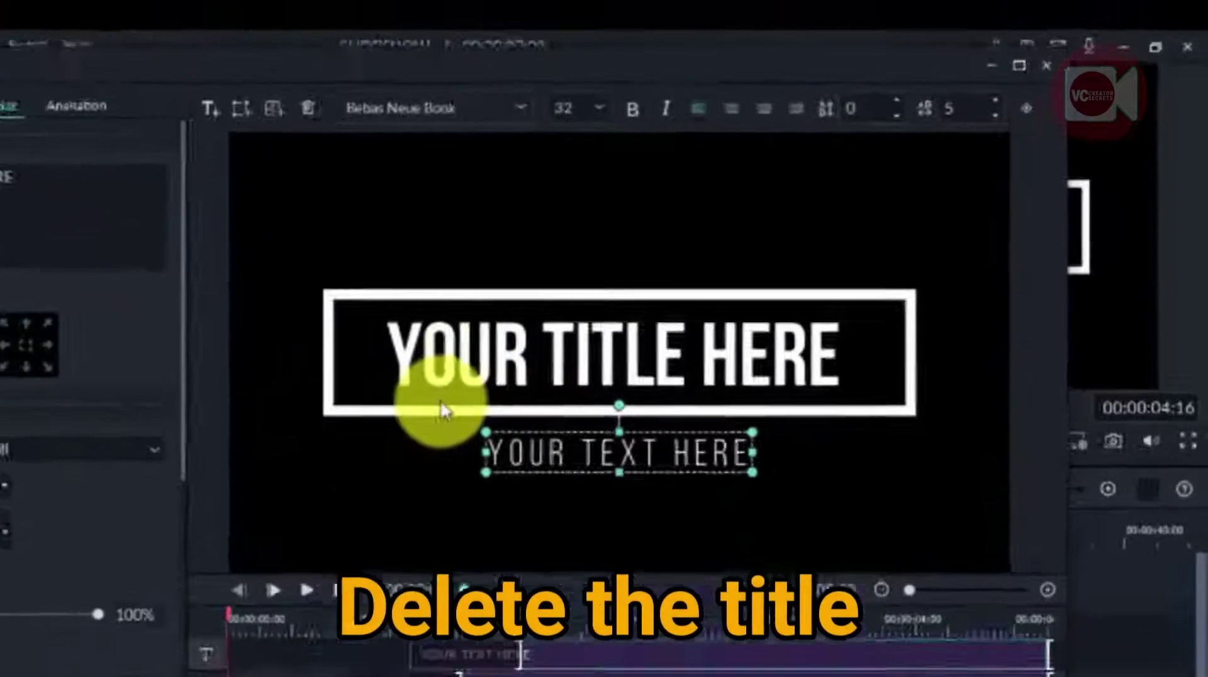
Delete the rectangular border and the "YOUR TEXT HERE" line, and move "YOUR TITLE HERE" to the lower part of the frame
{"action": "left_click", "coordinate": [444, 410]}
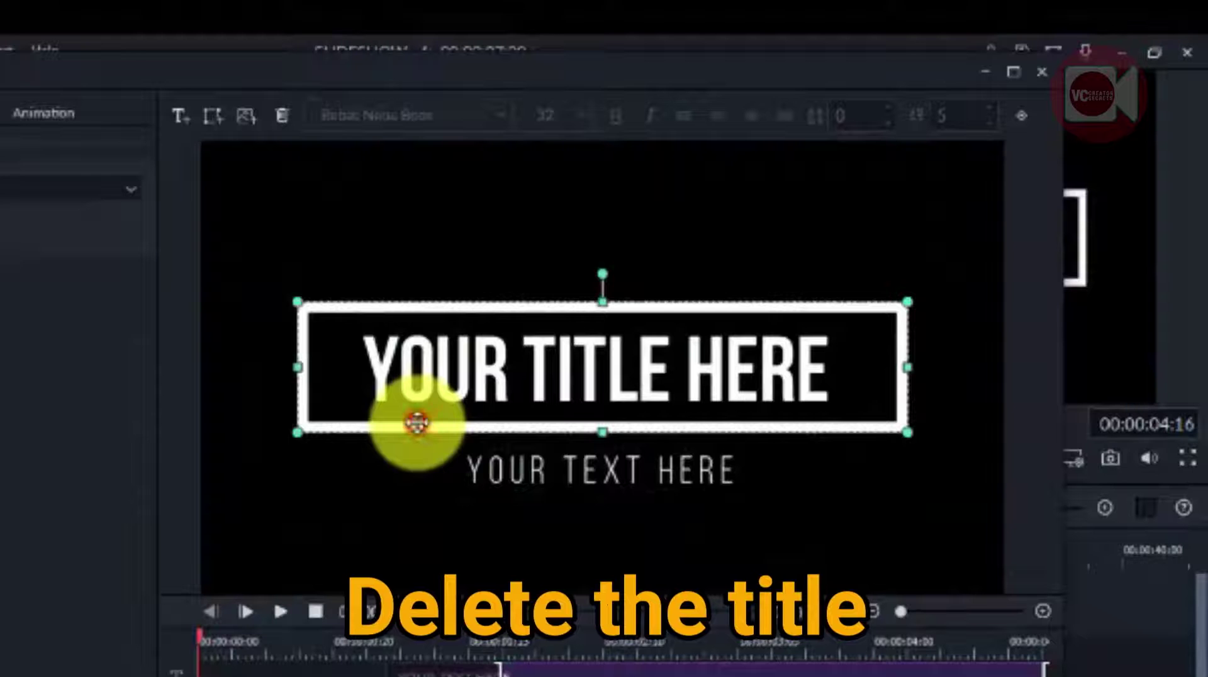
{"action": "left_click", "coordinate": [280, 117]}
{"action": "left_click", "coordinate": [507, 472]}
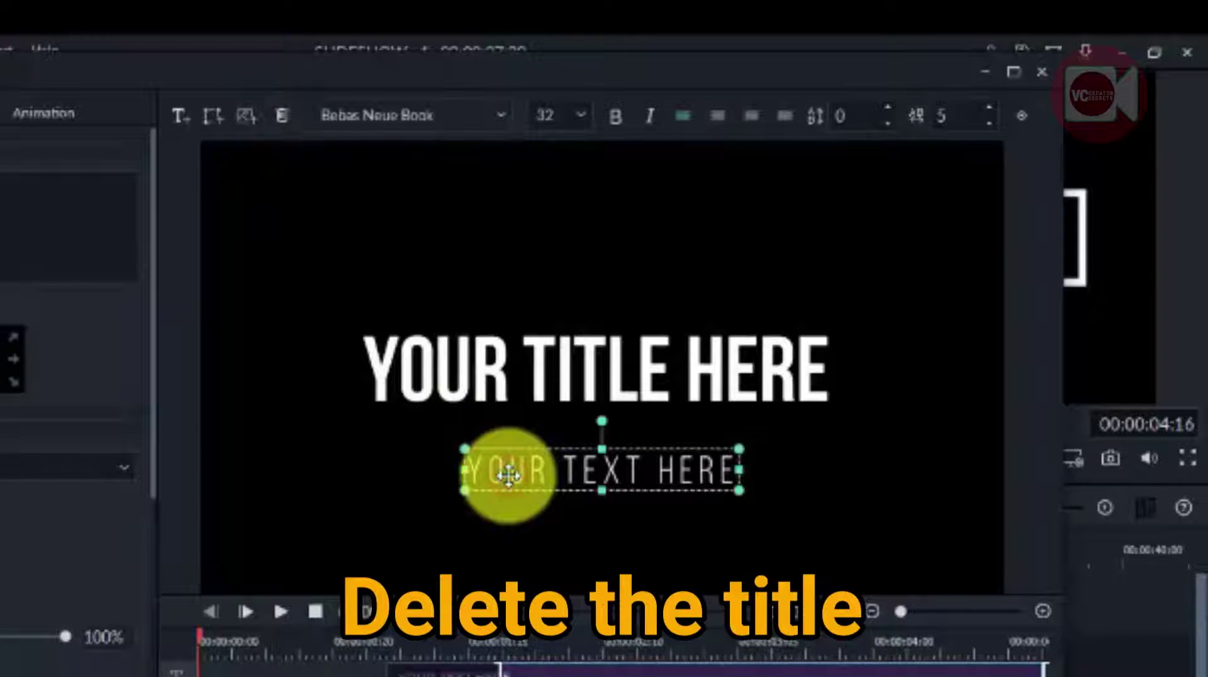
{"action": "left_click", "coordinate": [281, 115]}
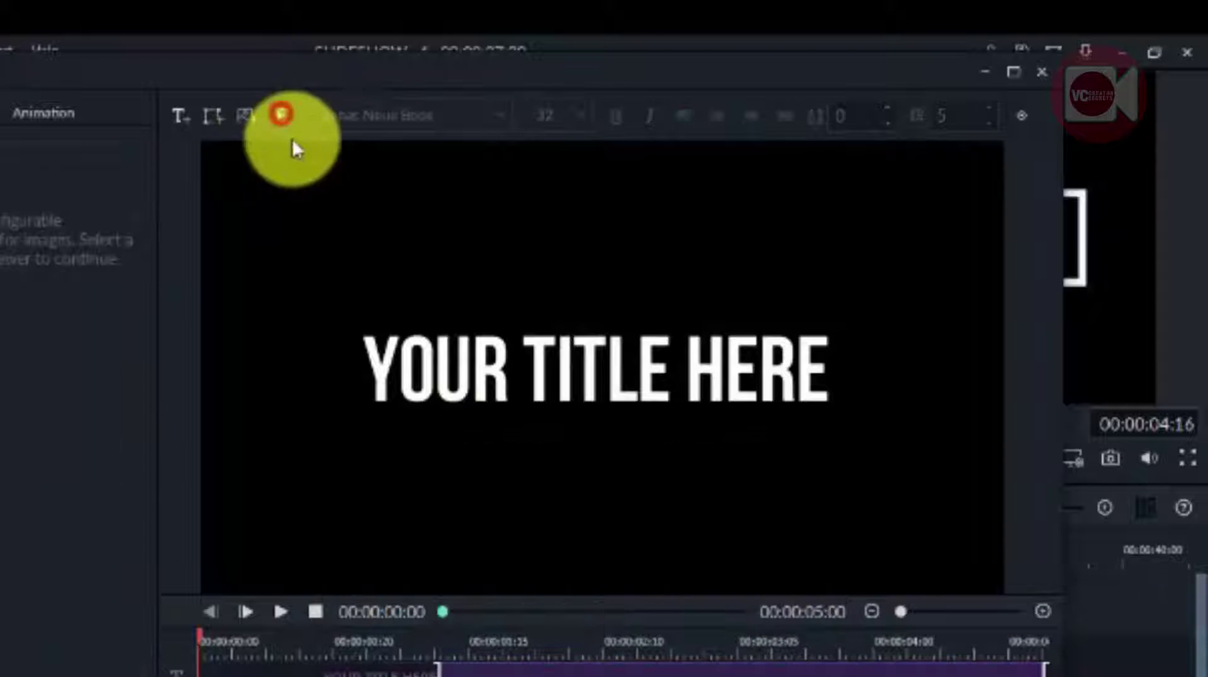
{"action": "left_click", "coordinate": [539, 352]}
{"action": "left_click_drag", "start_coordinate": [599, 363], "coordinate": [586, 505]}
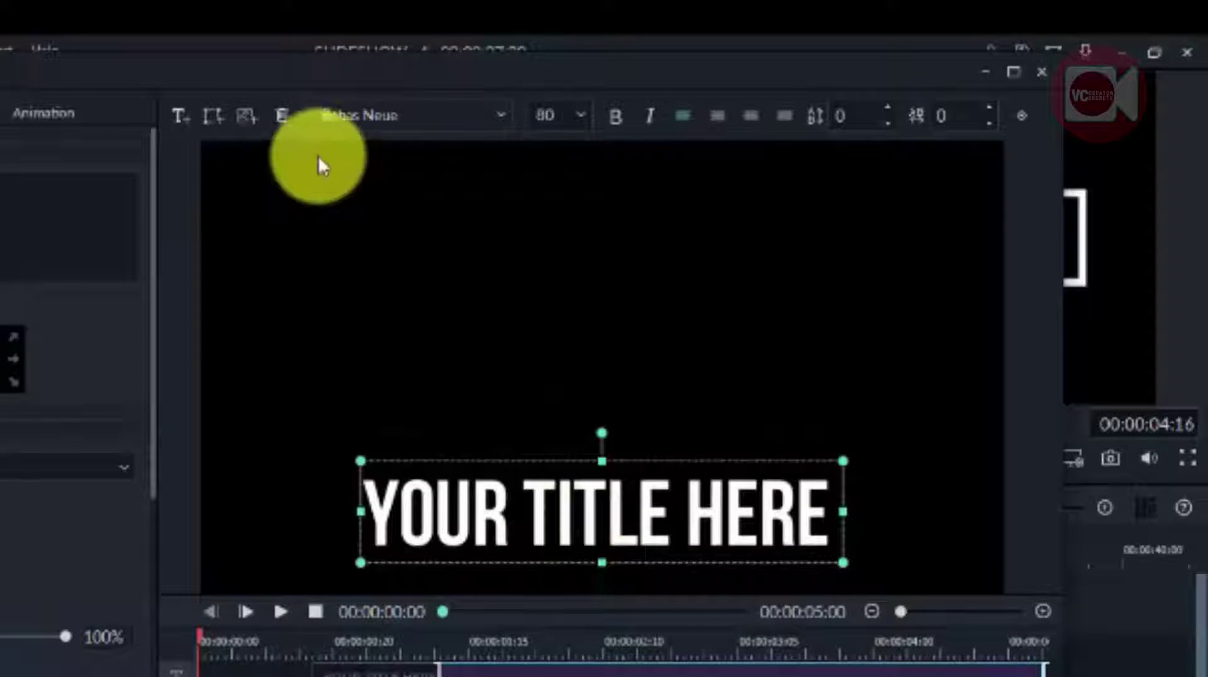
Insert the WHITE FRAME image, scale it down and place it slightly left of centre above the title text
{"action": "left_click", "coordinate": [250, 113]}
{"action": "left_click", "coordinate": [215, 270]}
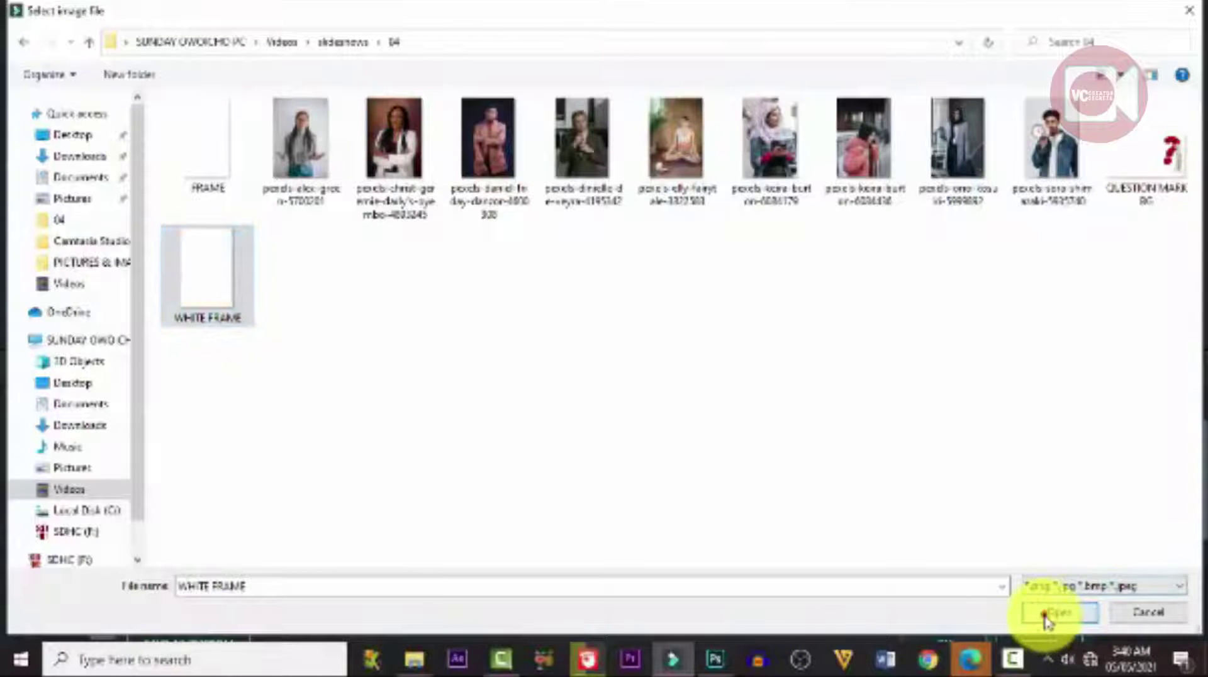
{"action": "left_click", "coordinate": [1045, 616]}
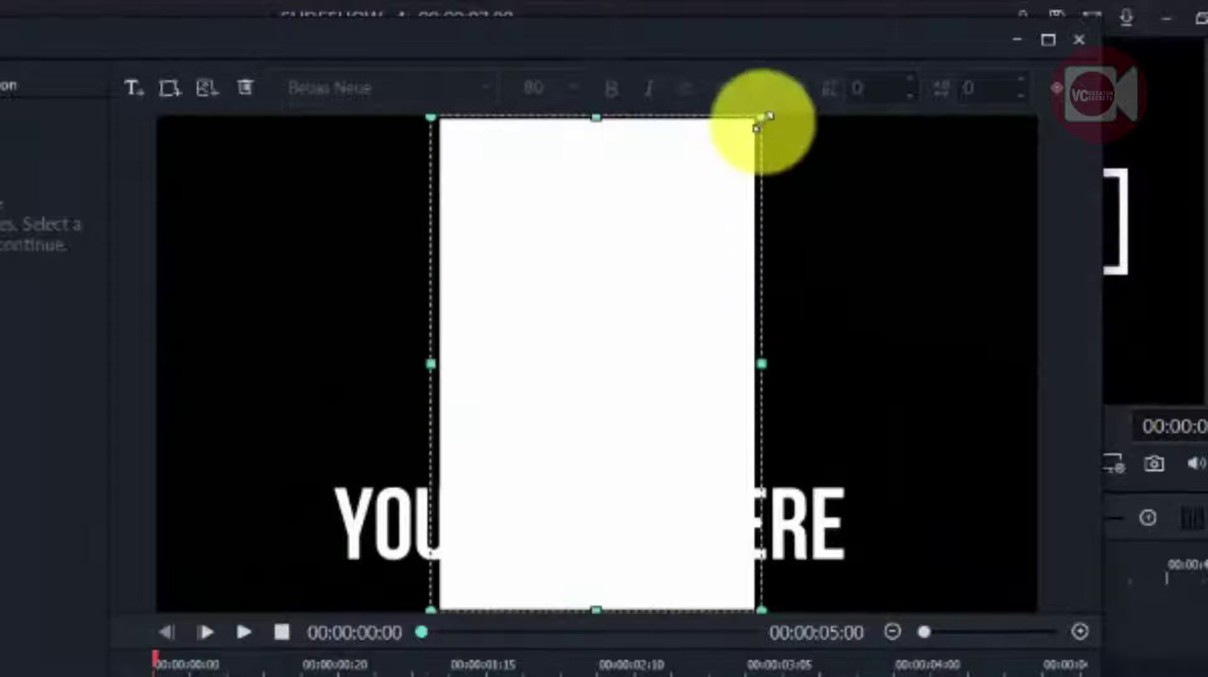
{"action": "left_click_drag", "start_coordinate": [761, 119], "coordinate": [742, 236]}
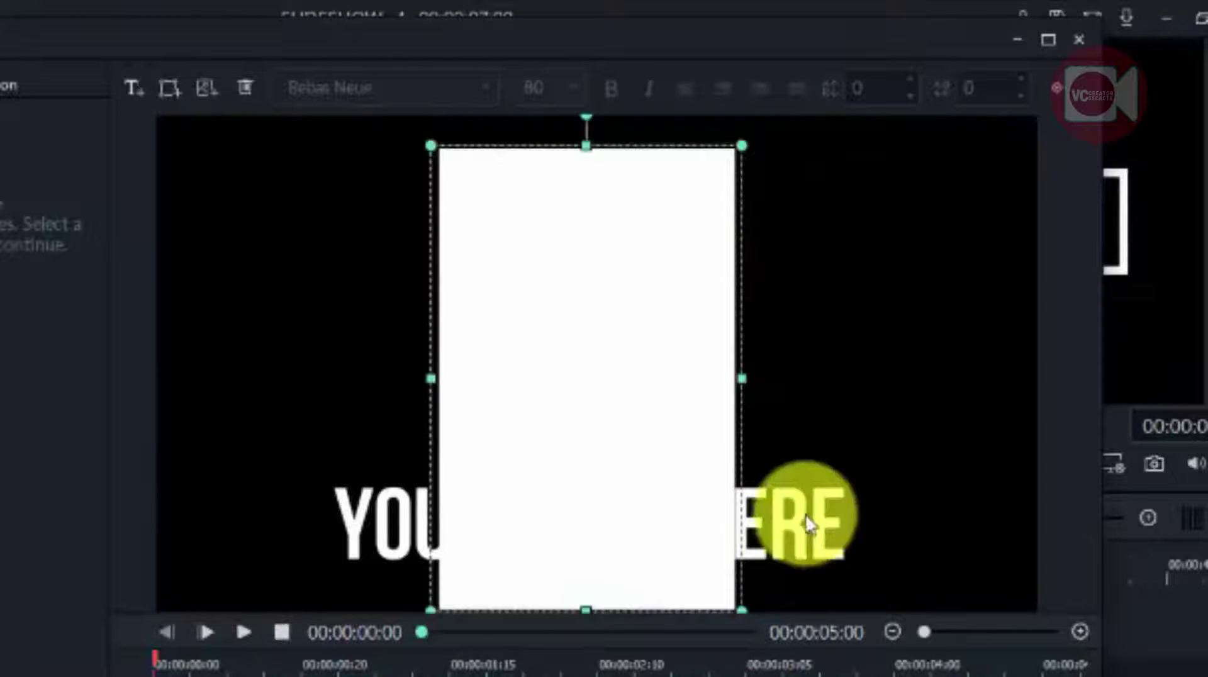
{"action": "left_click_drag", "start_coordinate": [433, 608], "coordinate": [504, 466]}
{"action": "left_click_drag", "start_coordinate": [629, 405], "coordinate": [564, 402]}
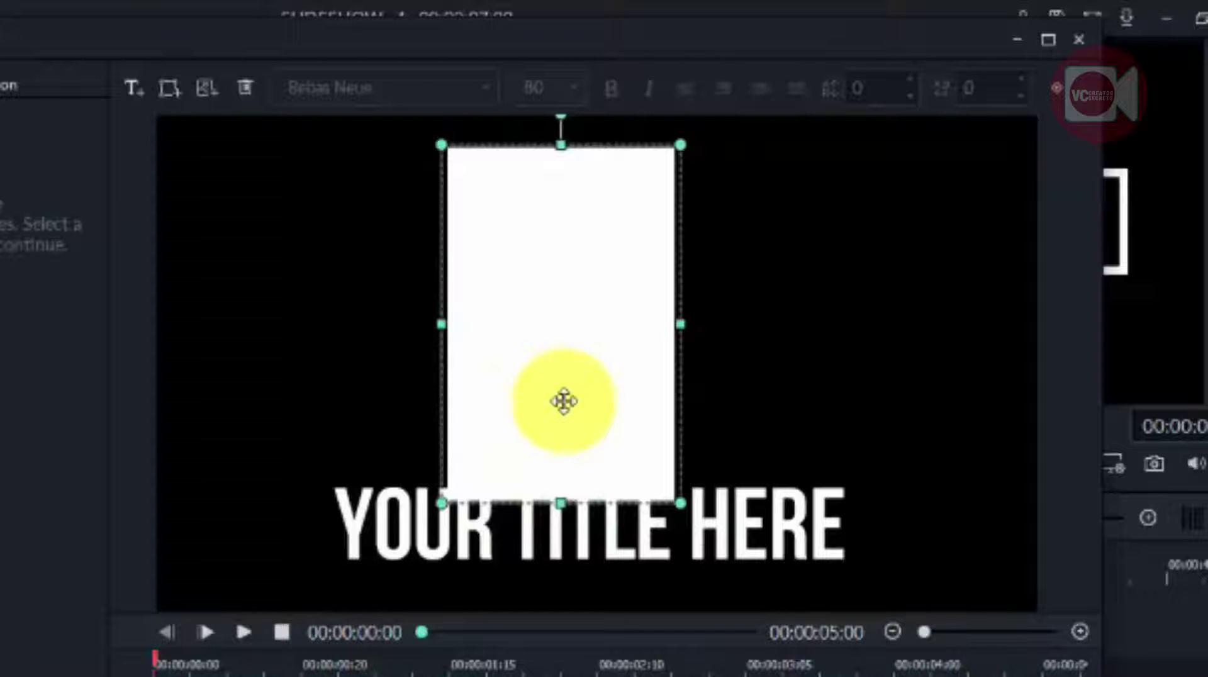
Insert the pexels photo numbered 5700201 and fit it inside the white frame, leaving a wider white margin below it
{"action": "left_click", "coordinate": [207, 89]}
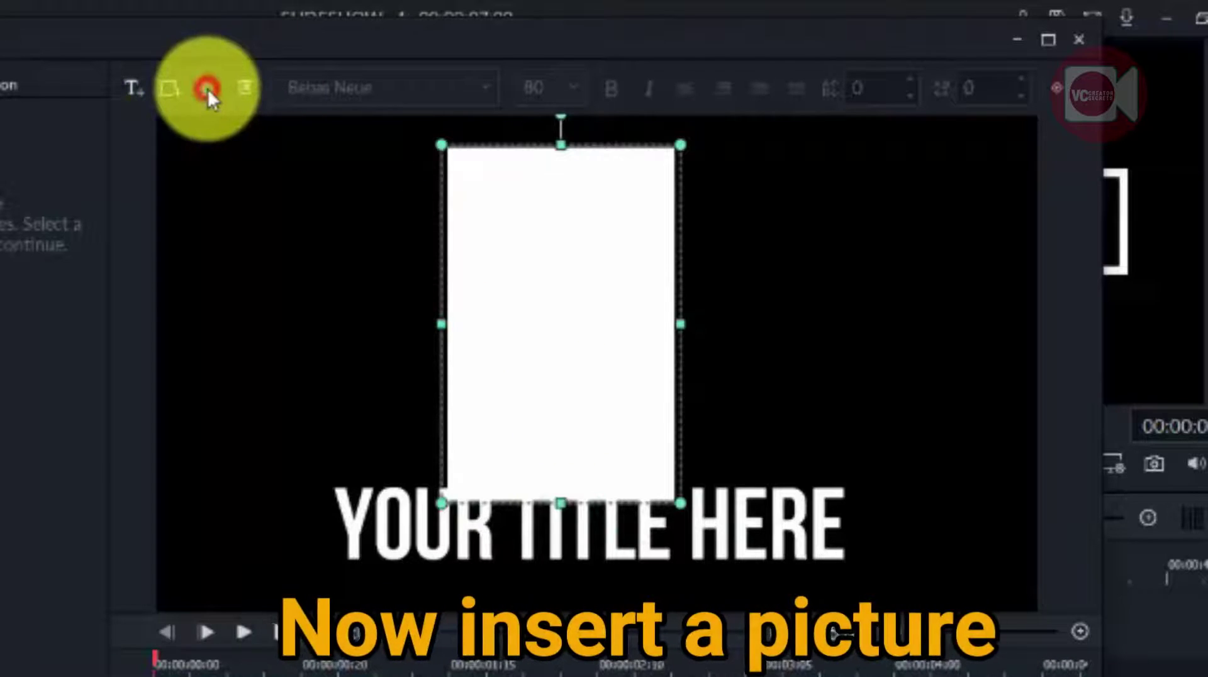
{"action": "left_click", "coordinate": [95, 189]}
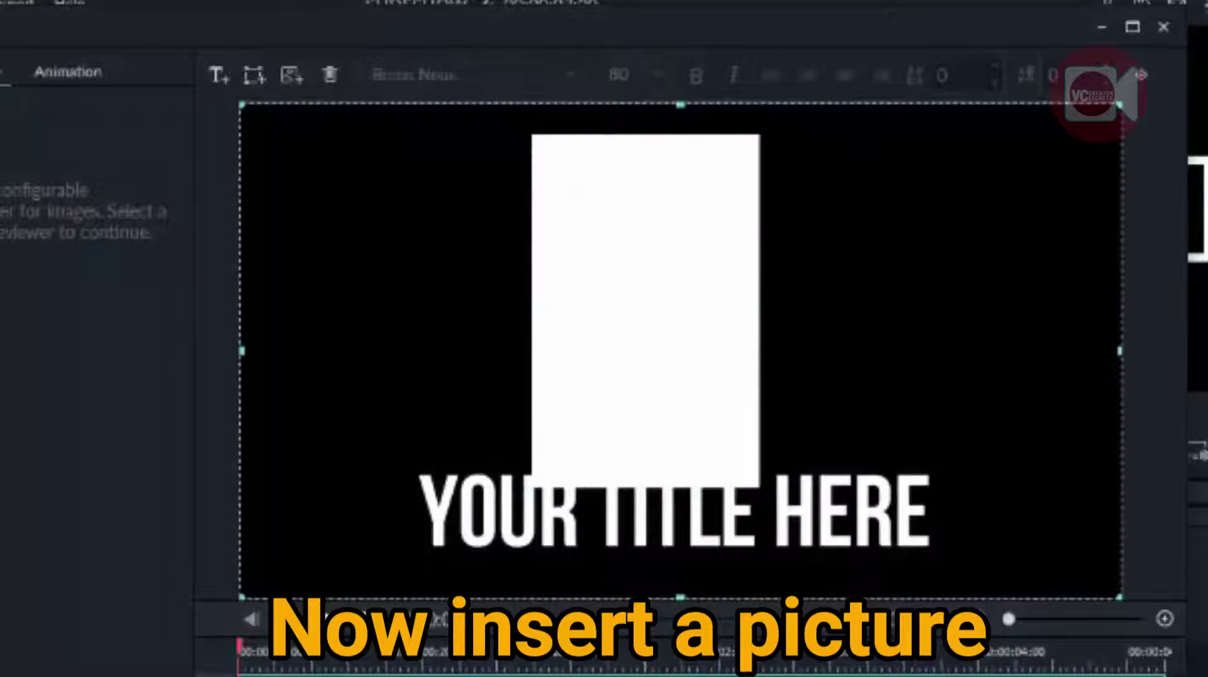
{"action": "left_click_drag", "start_coordinate": [849, 106], "coordinate": [677, 333]}
{"action": "left_click_drag", "start_coordinate": [620, 423], "coordinate": [642, 264]}
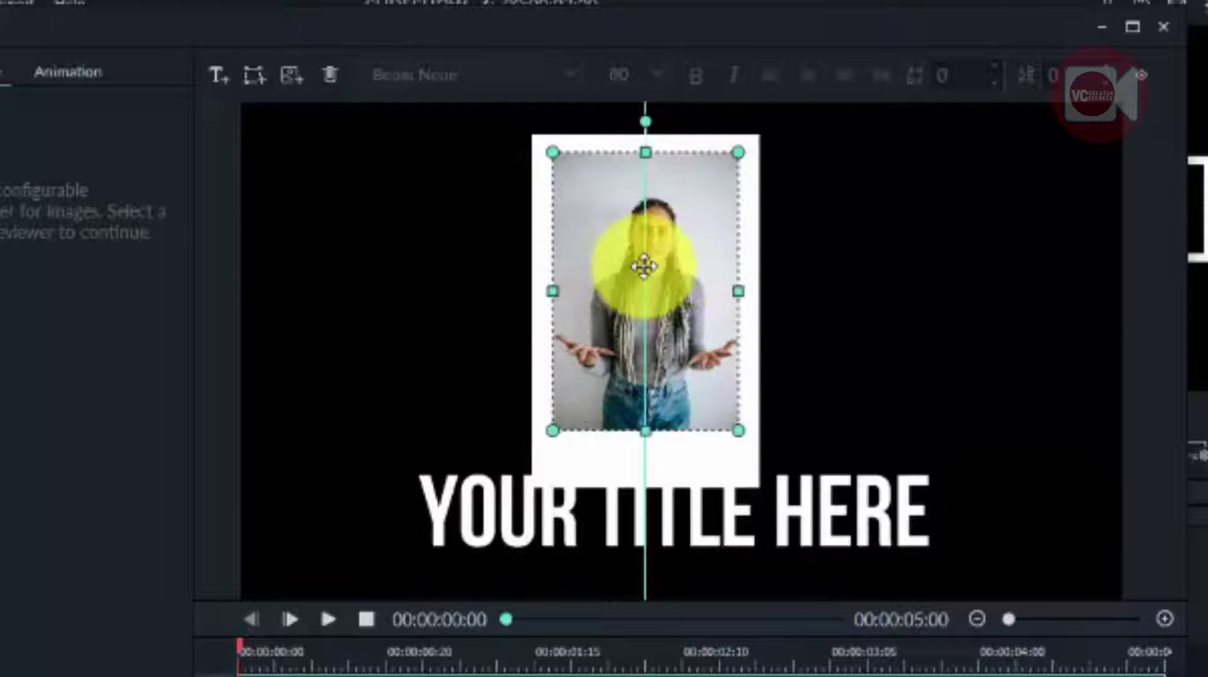
{"action": "left_click_drag", "start_coordinate": [740, 432], "coordinate": [754, 451]}
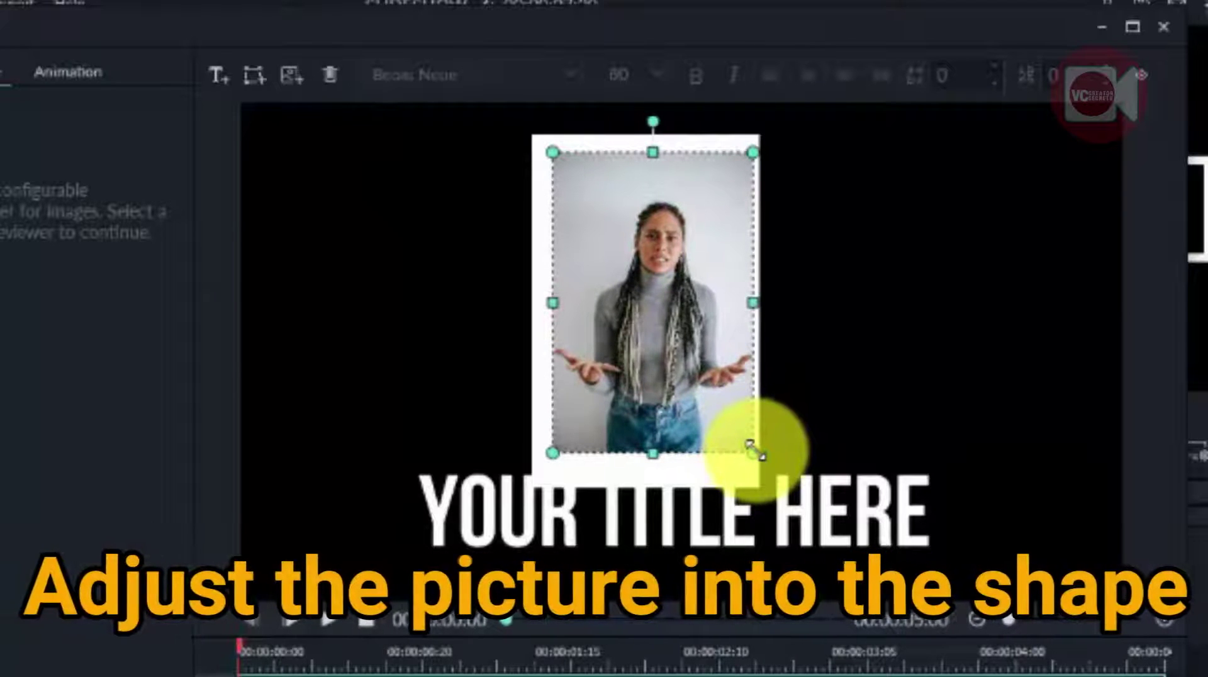
{"action": "left_click_drag", "start_coordinate": [712, 383], "coordinate": [701, 380]}
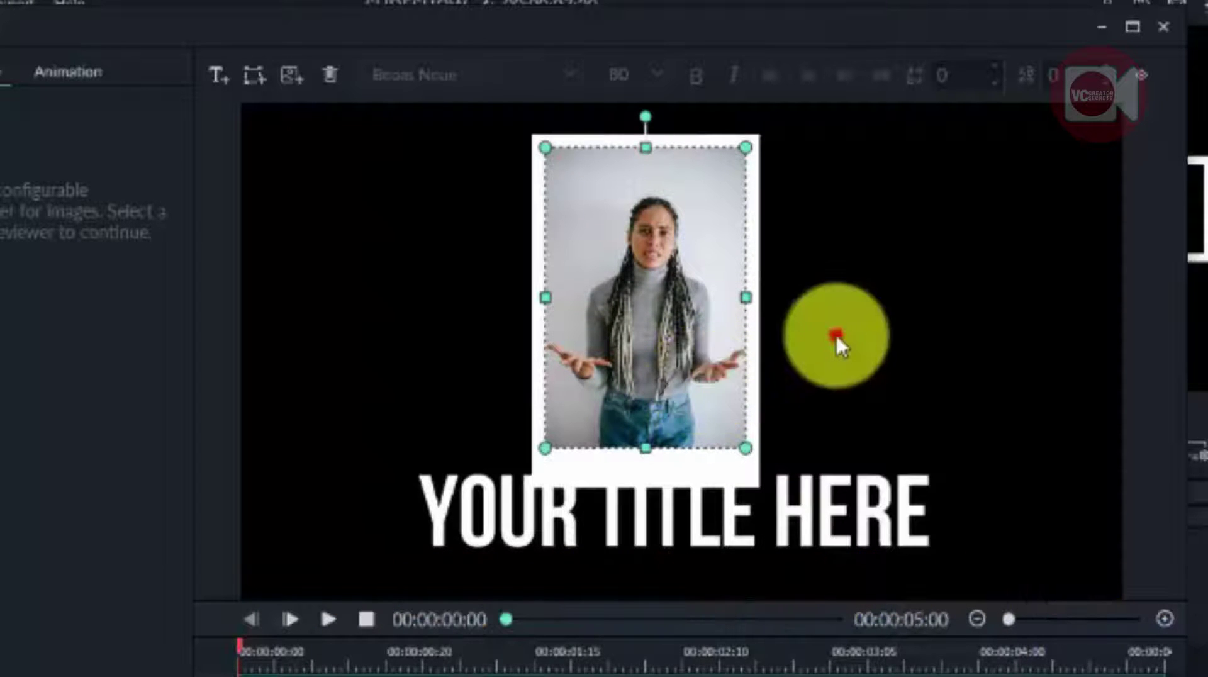
{"action": "left_click", "coordinate": [838, 337]}
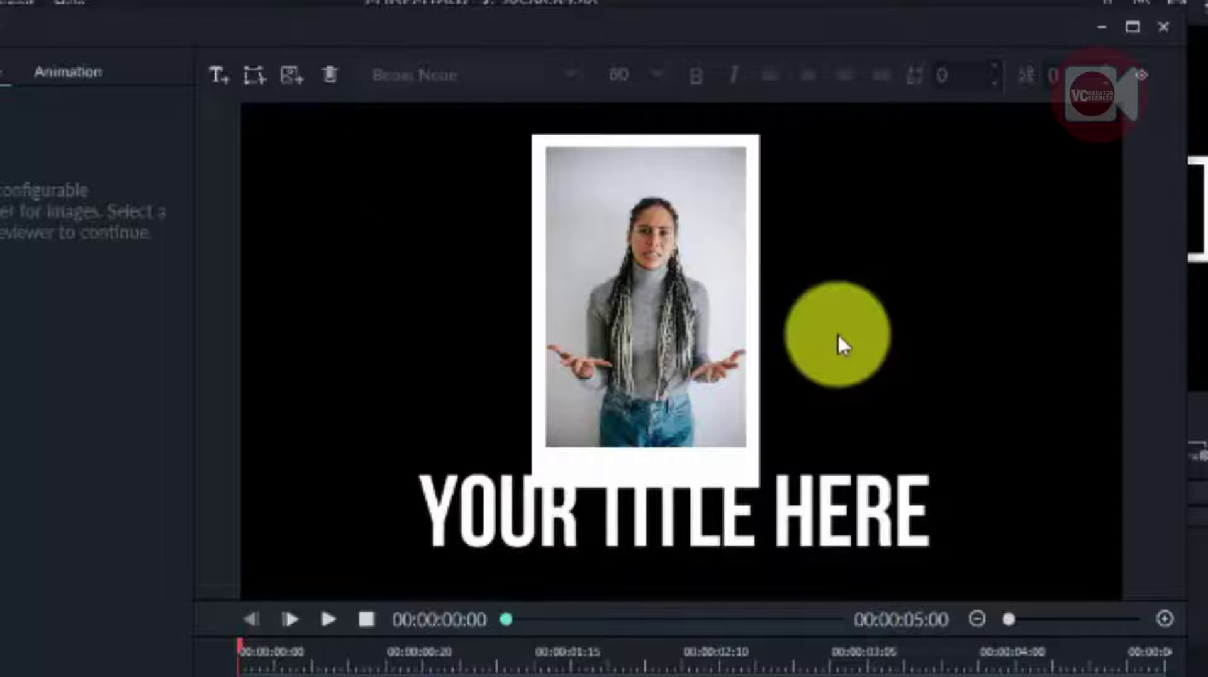
Try Bauhaus 93 on the whole "YOUR TITLE HERE" text, and set its font to Behind Blue Eyes
{"action": "left_click", "coordinate": [854, 514]}
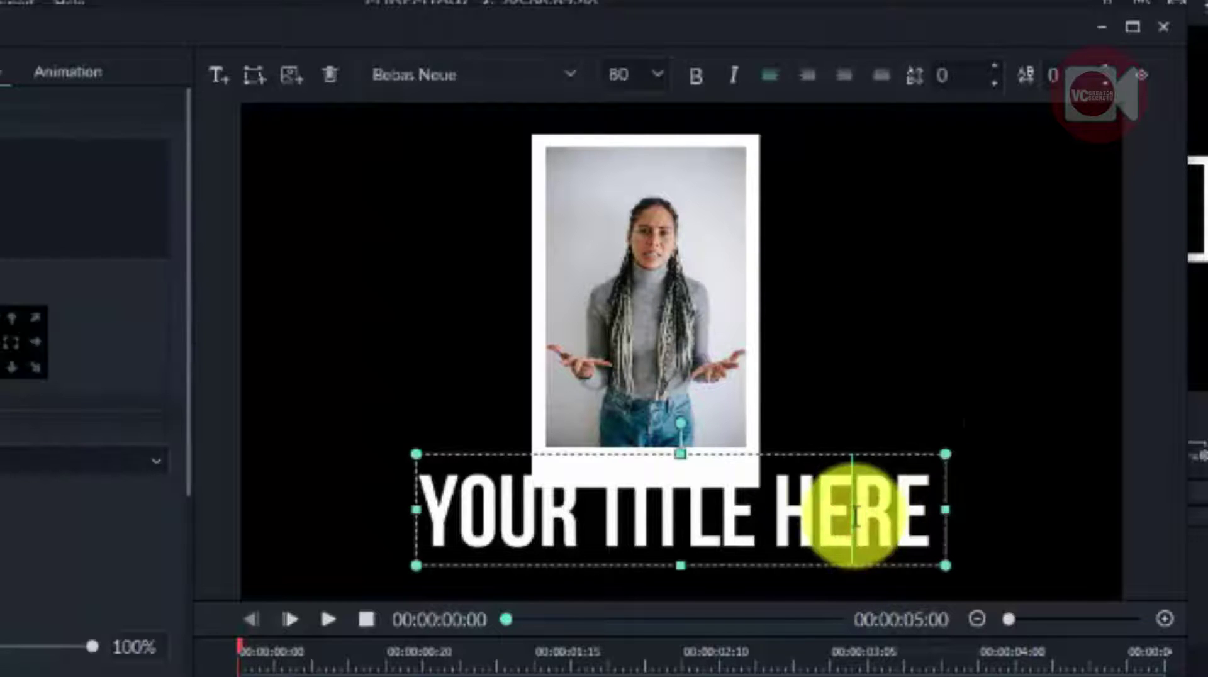
{"action": "key", "text": "ctrl+a"}
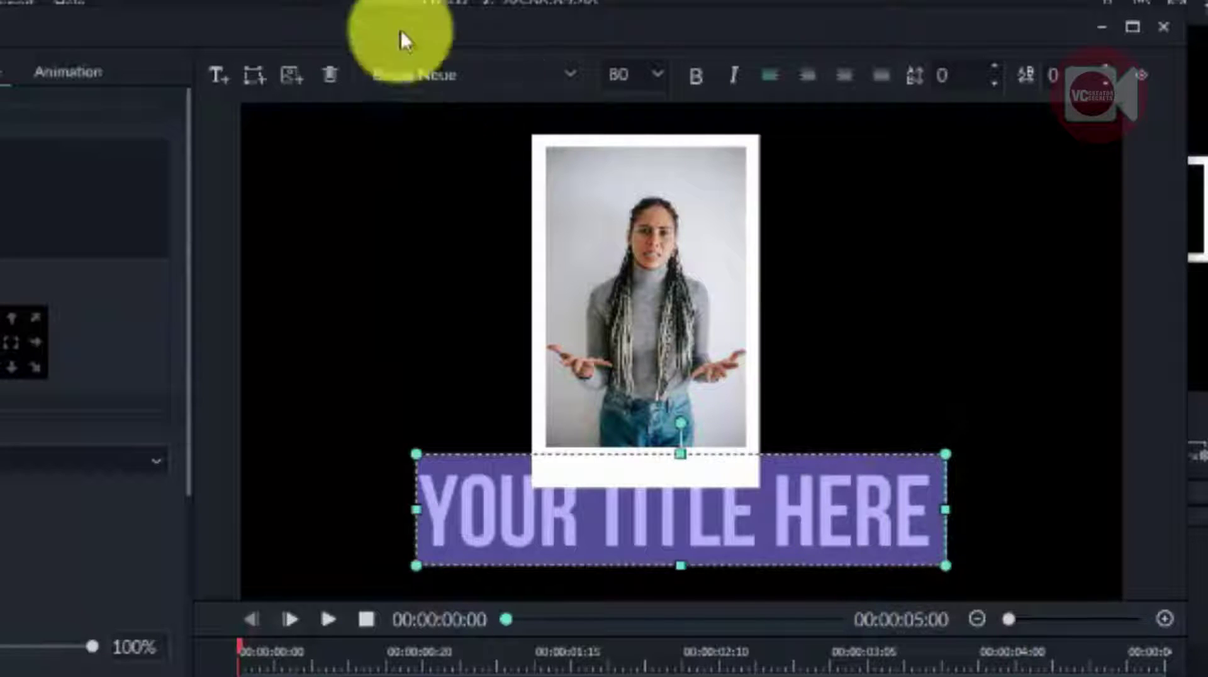
{"action": "left_click", "coordinate": [574, 74]}
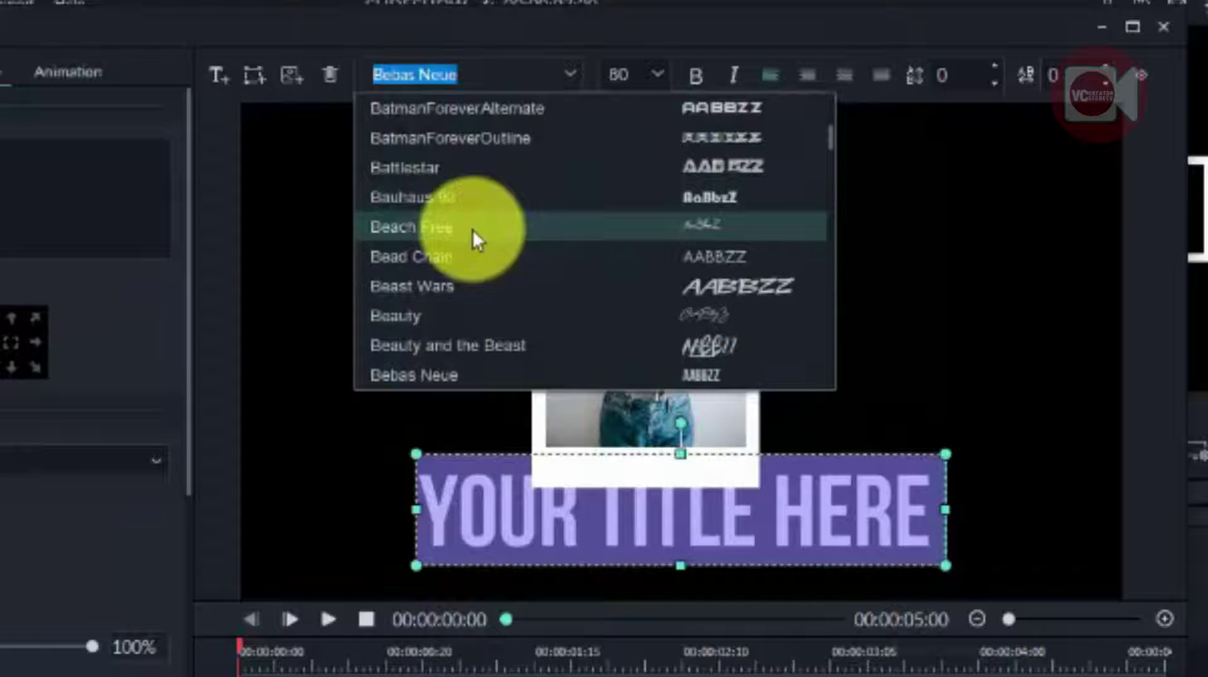
{"action": "left_click", "coordinate": [511, 195]}
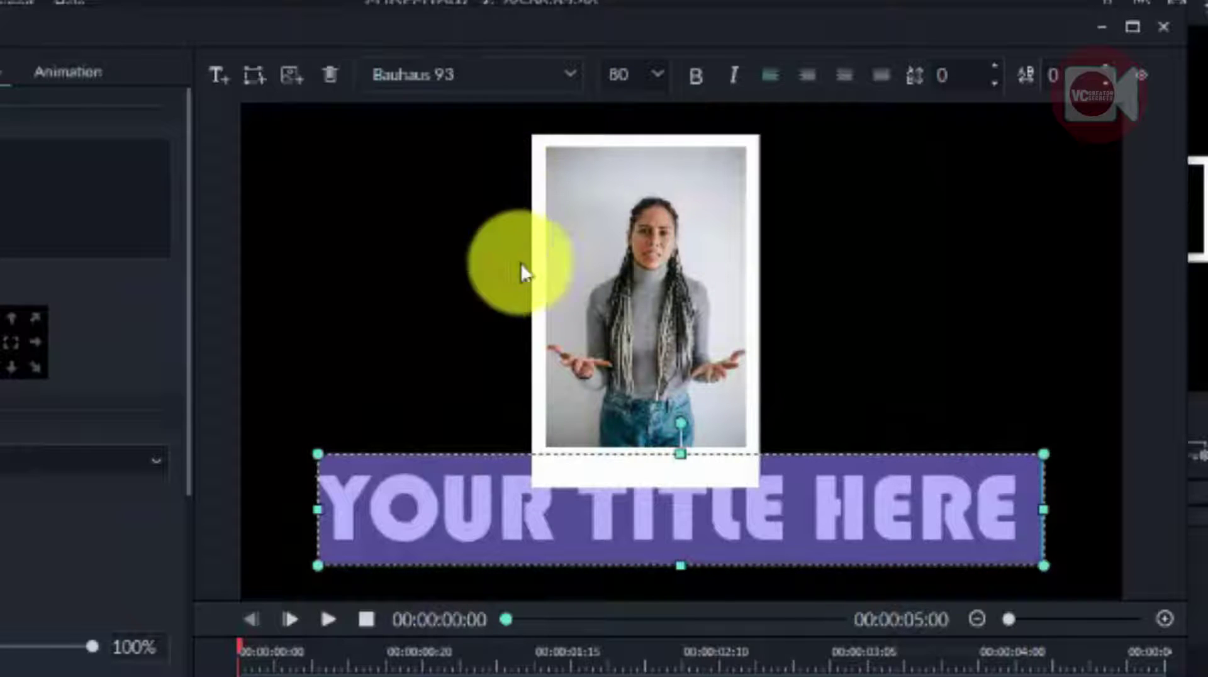
{"action": "left_click", "coordinate": [573, 75]}
{"action": "scroll", "coordinate": [514, 231], "scroll_direction": "down", "scroll_amount": 4}
{"action": "scroll", "coordinate": [515, 232], "scroll_direction": "down", "scroll_amount": 3}
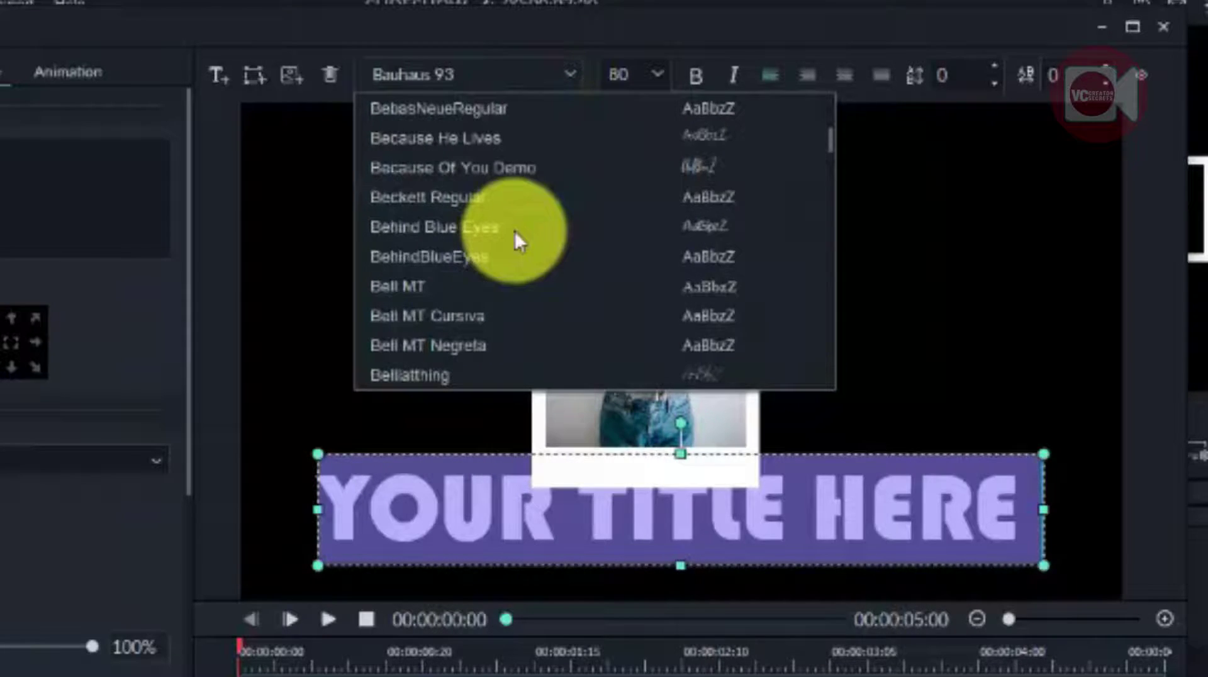
{"action": "left_click", "coordinate": [659, 227]}
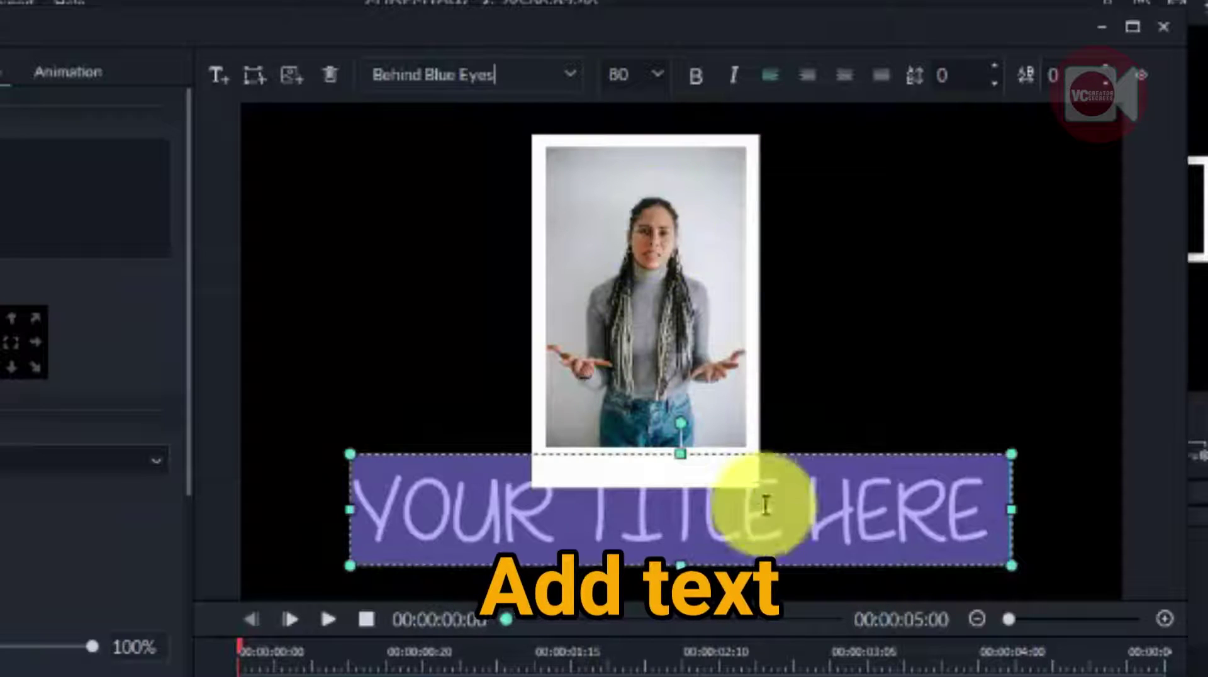
Replace the title text with "Anger" and shrink its text box to fit within the white frame's width
{"action": "left_click", "coordinate": [794, 520]}
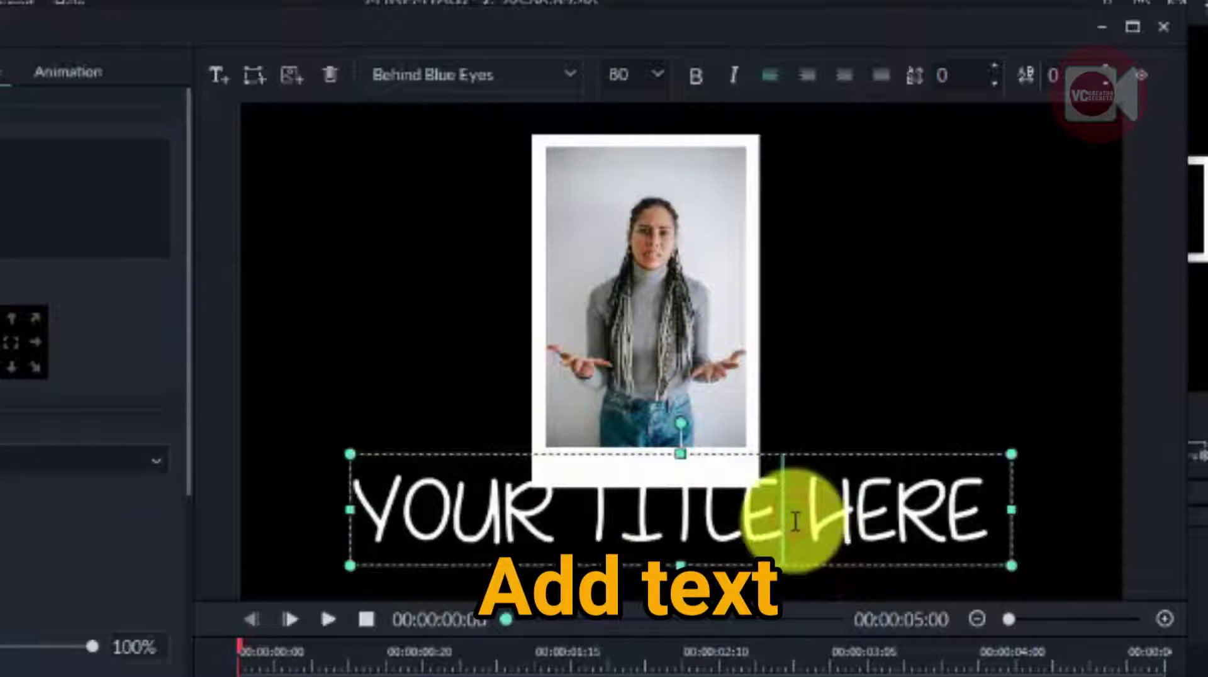
{"action": "key", "text": "ctrl+a"}
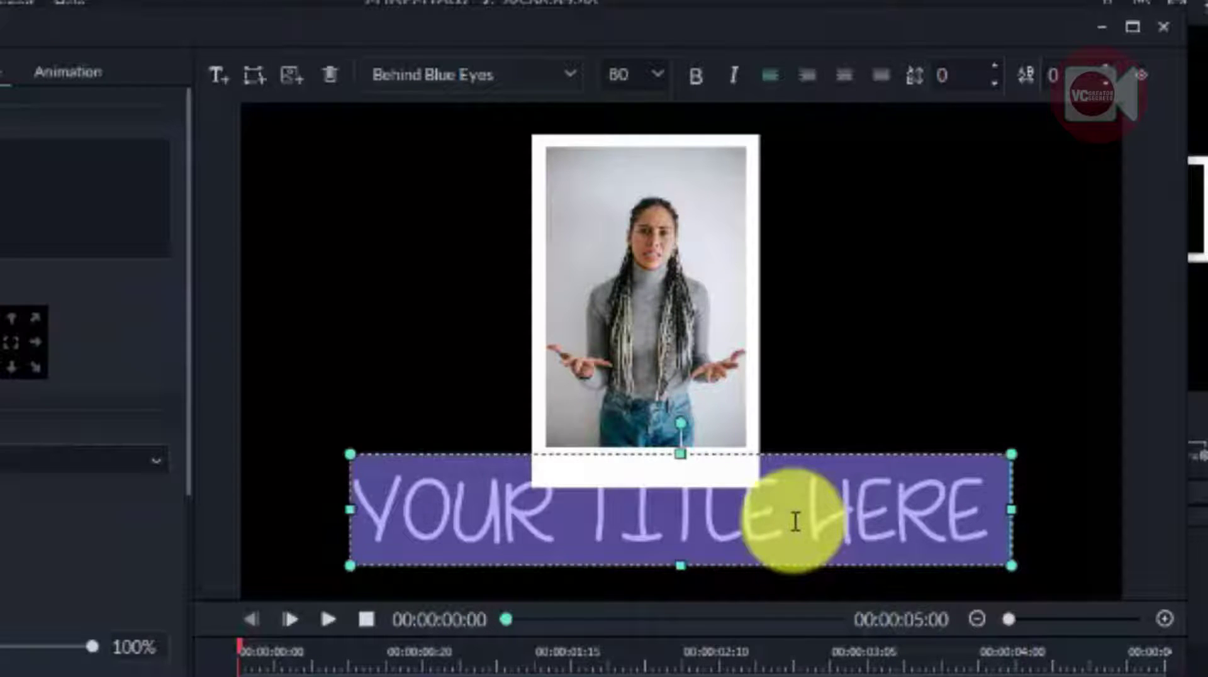
{"action": "type", "text": "a"}
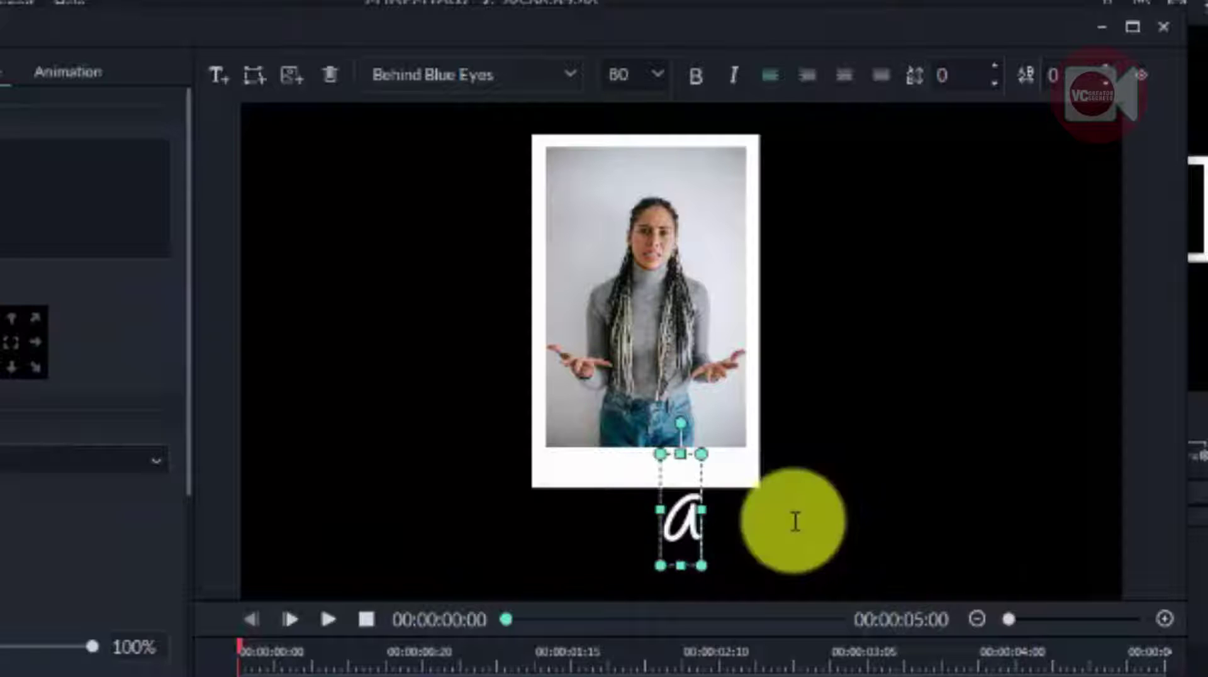
{"action": "type", "text": "A"}
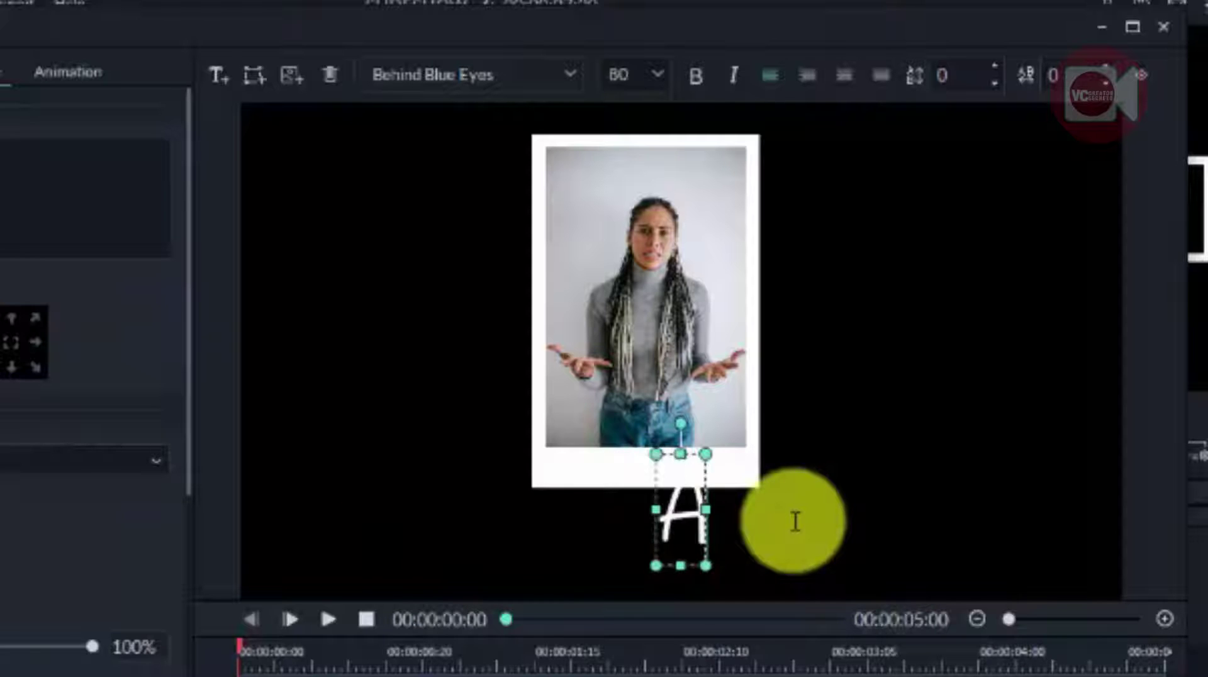
{"action": "type", "text": "nger"}
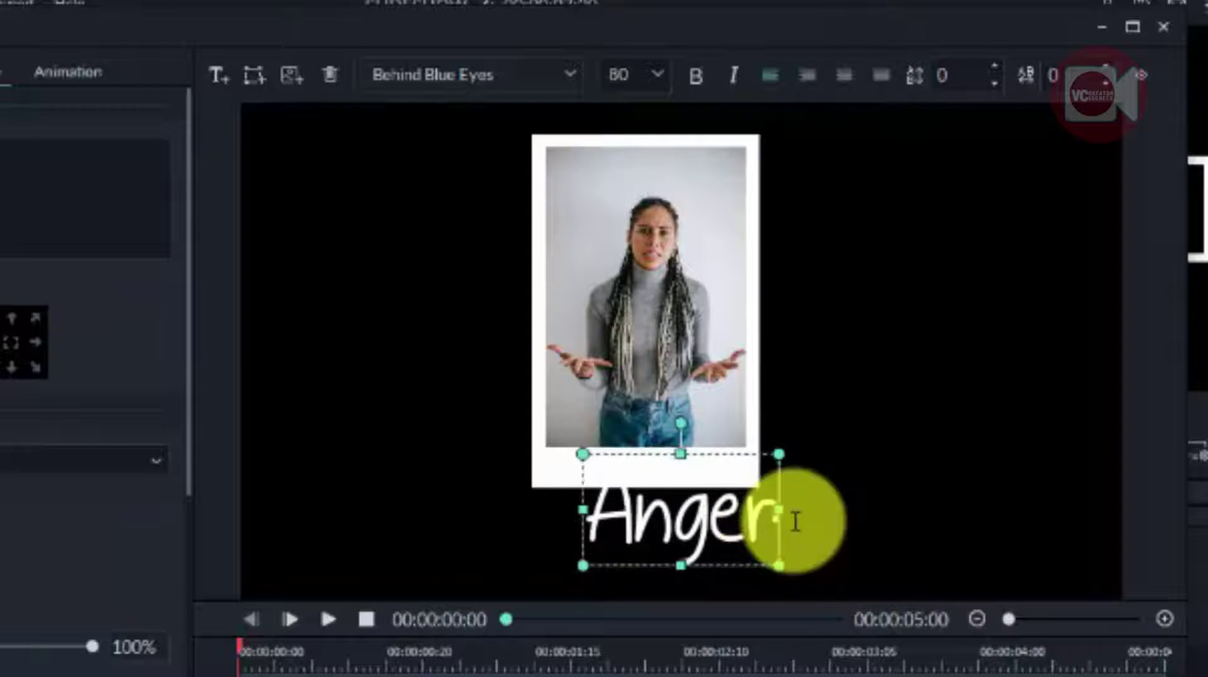
{"action": "left_click_drag", "start_coordinate": [777, 564], "coordinate": [701, 512]}
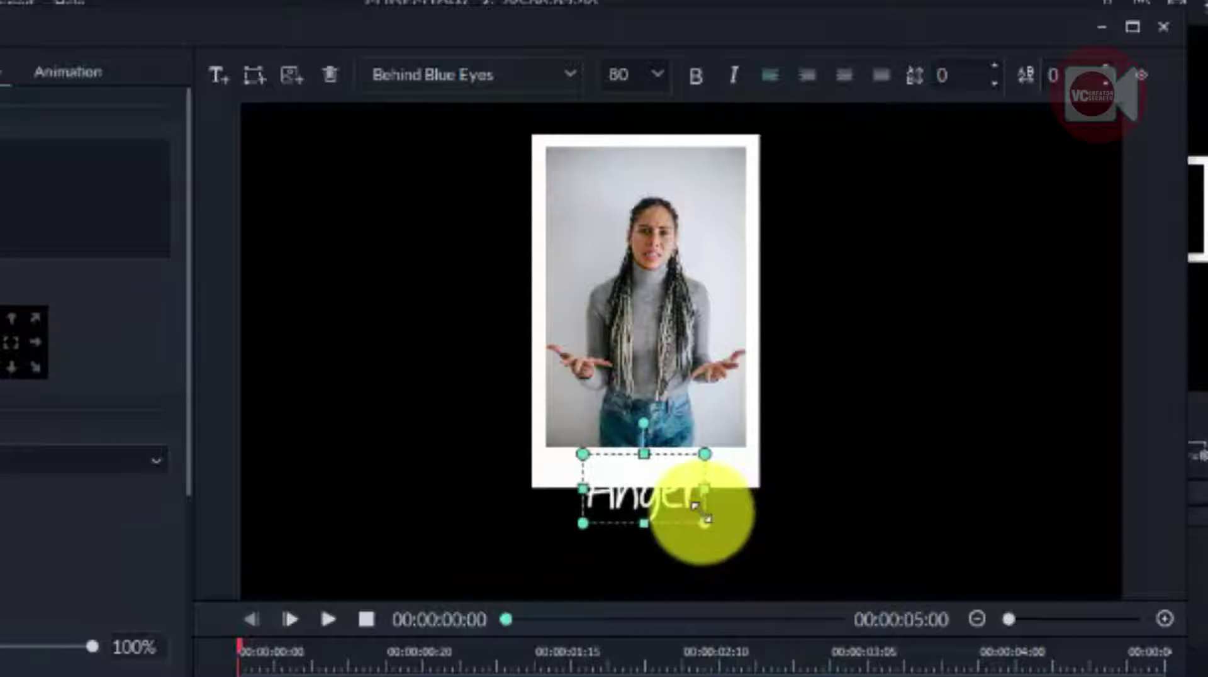
Set the fill colour of the "Anger" text to black
{"action": "left_click", "coordinate": [659, 504]}
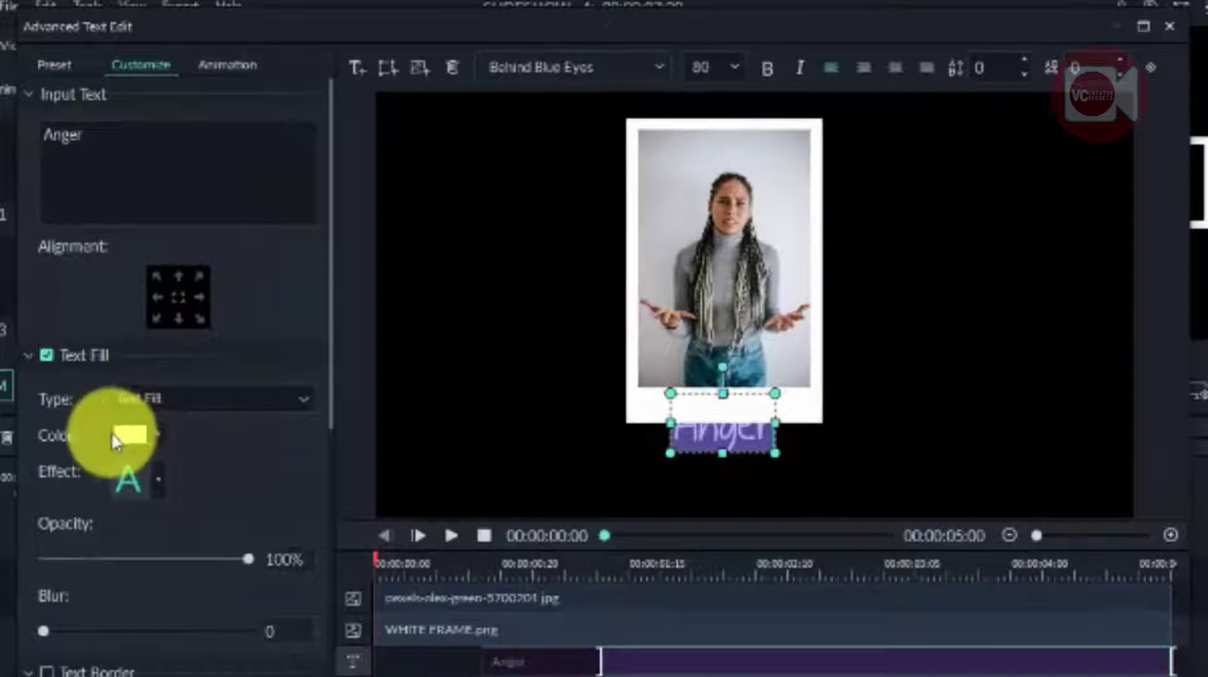
{"action": "left_click", "coordinate": [129, 433]}
{"action": "left_click", "coordinate": [118, 528]}
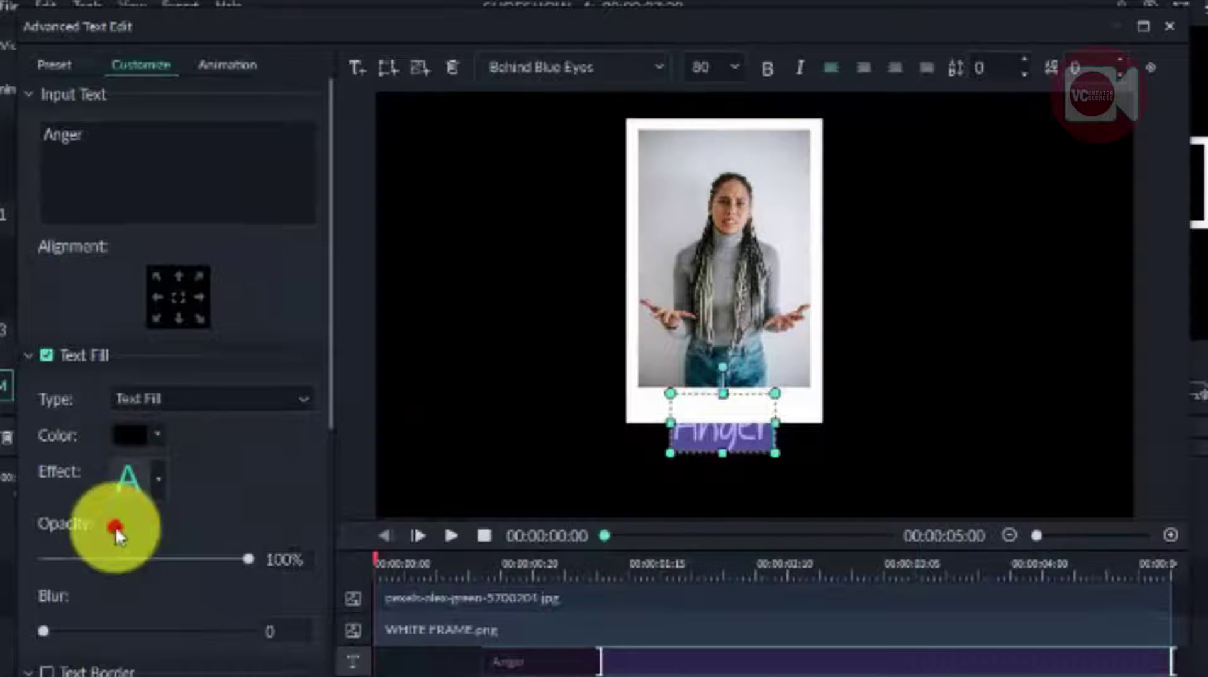
Try to reposition and rescale the "Anger" text box, and delete it from the title
{"action": "left_click", "coordinate": [740, 440]}
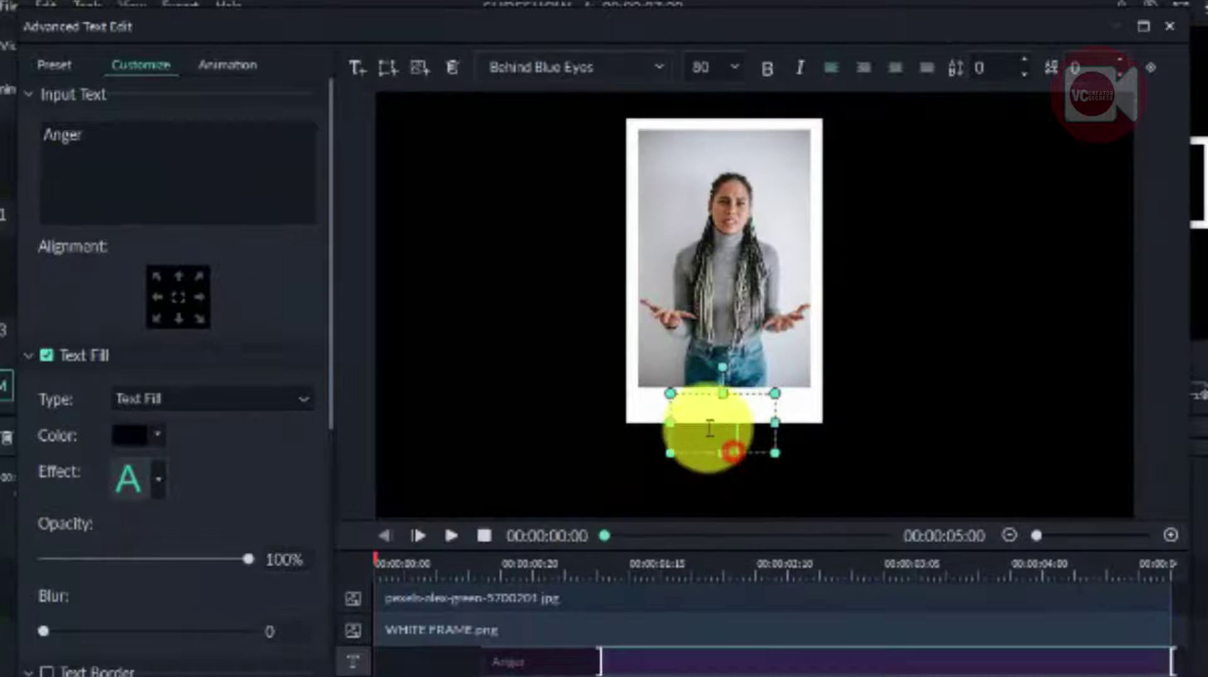
{"action": "left_click", "coordinate": [723, 393]}
{"action": "left_click_drag", "start_coordinate": [775, 393], "coordinate": [673, 468]}
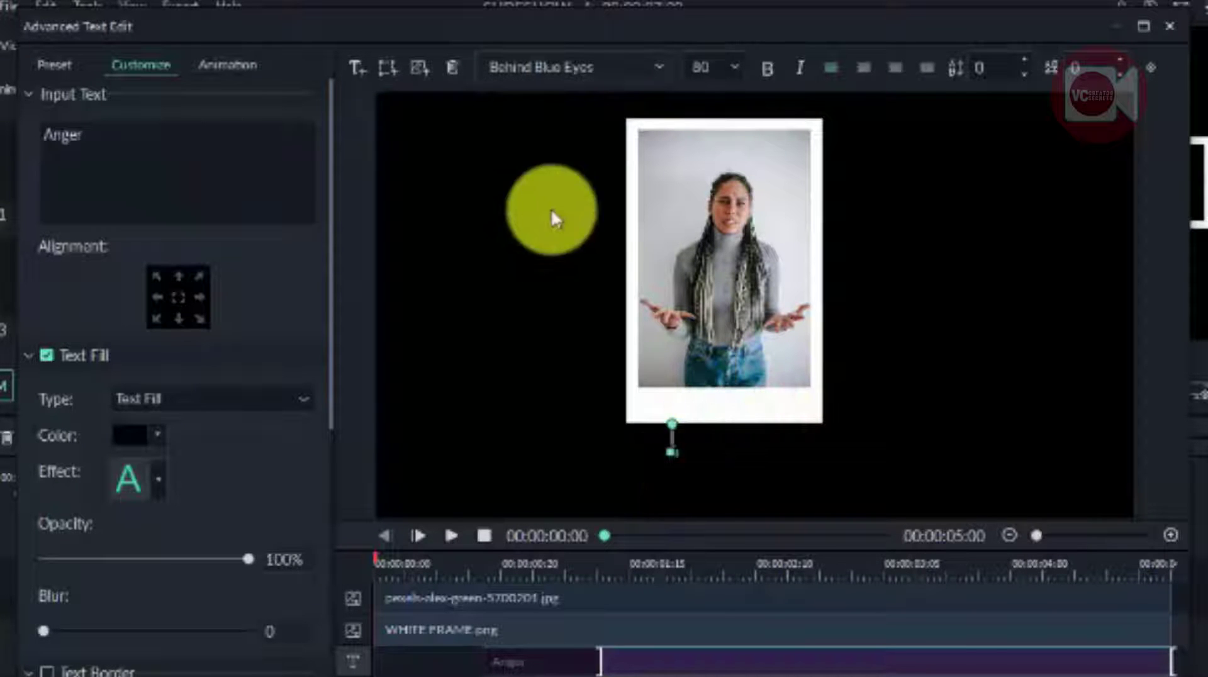
{"action": "left_click", "coordinate": [451, 67]}
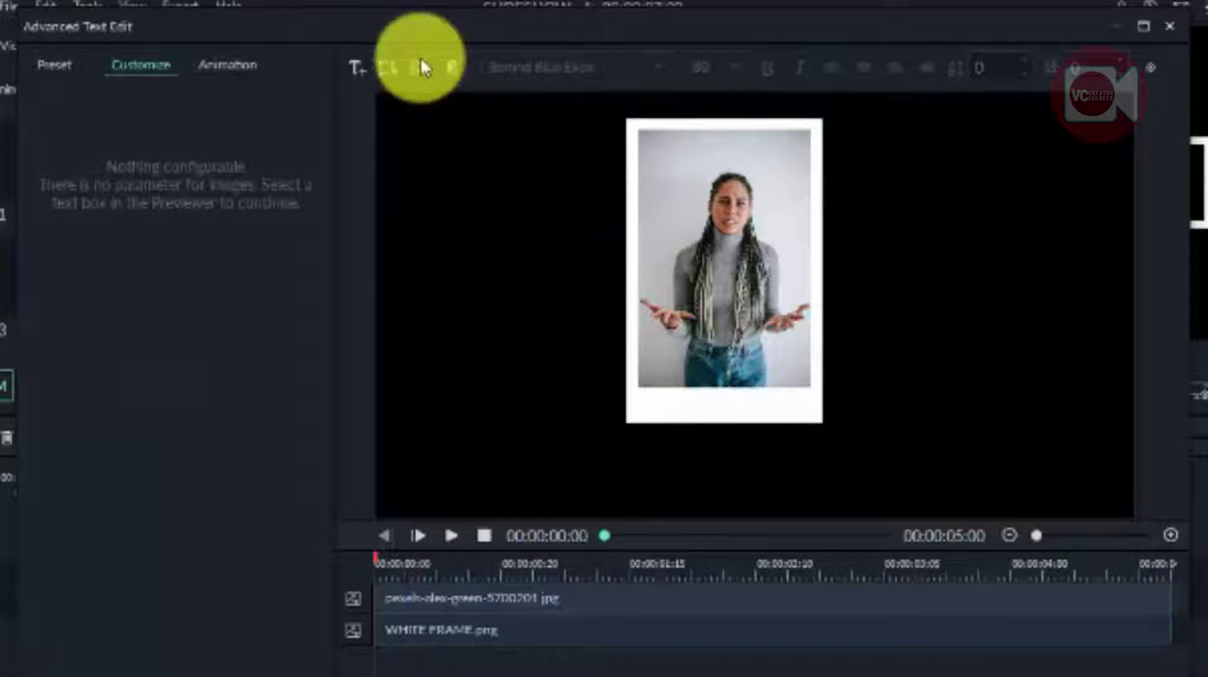
Add a new text box to the title and replace its placeholder text with "Anger"
{"action": "left_click", "coordinate": [358, 66]}
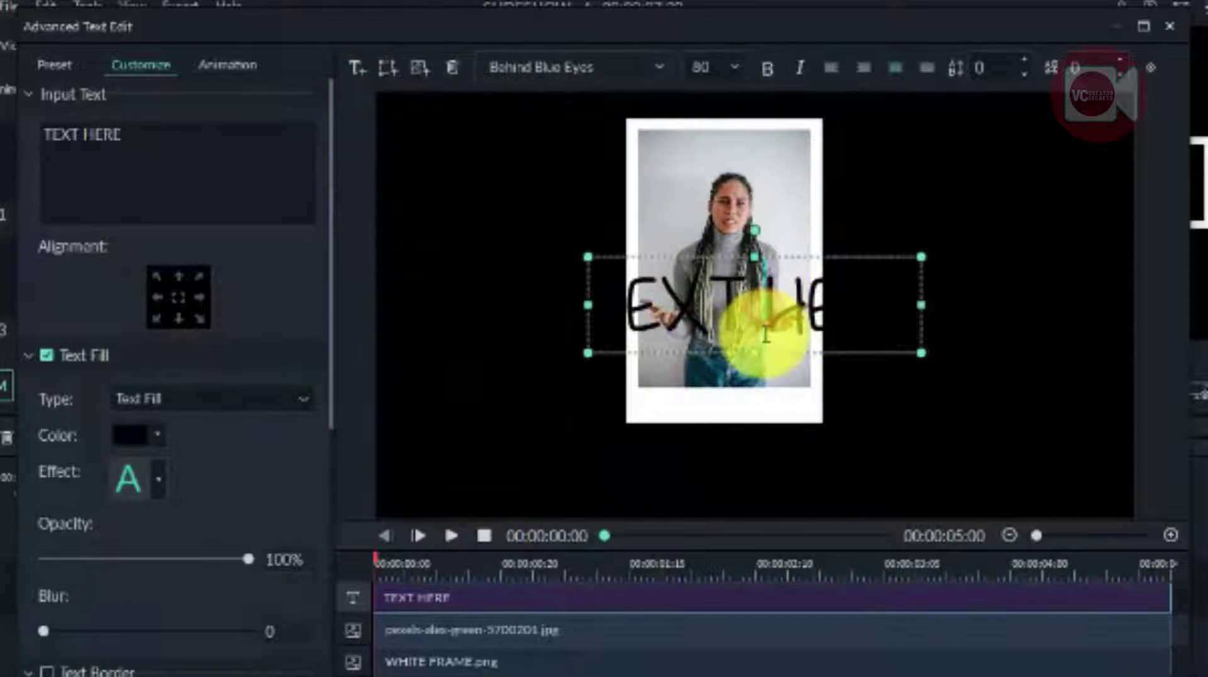
{"action": "double_click", "coordinate": [765, 334]}
{"action": "type", "text": "A"}
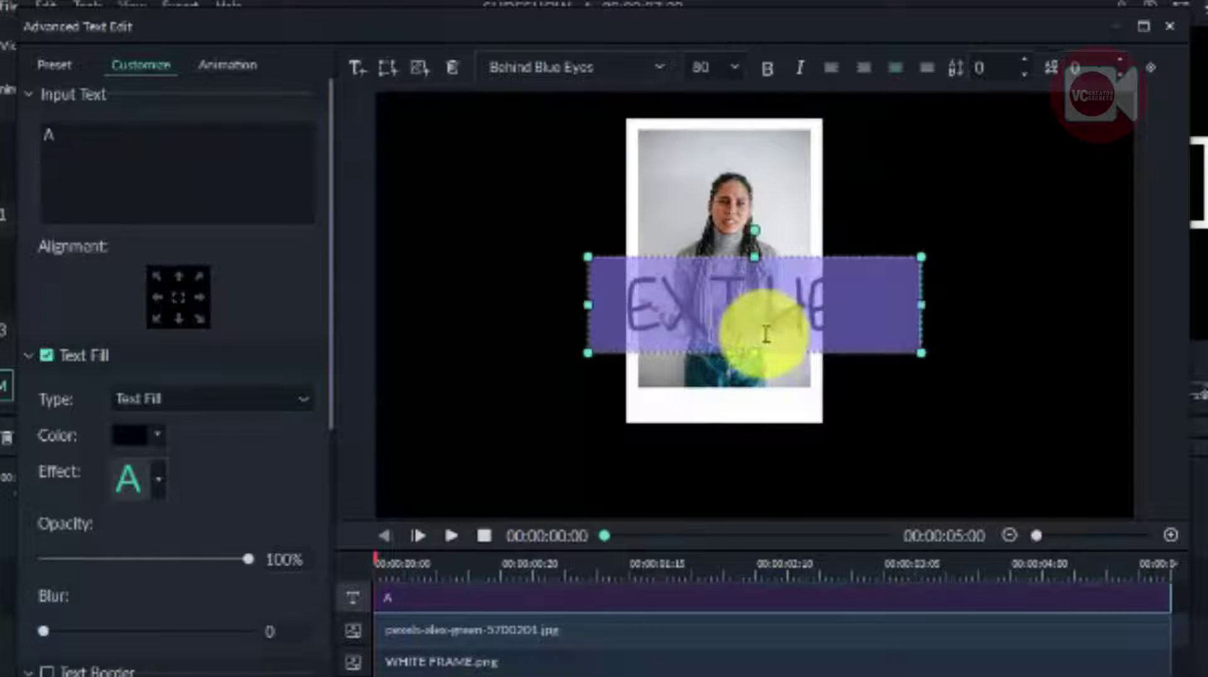
{"action": "type", "text": "nger"}
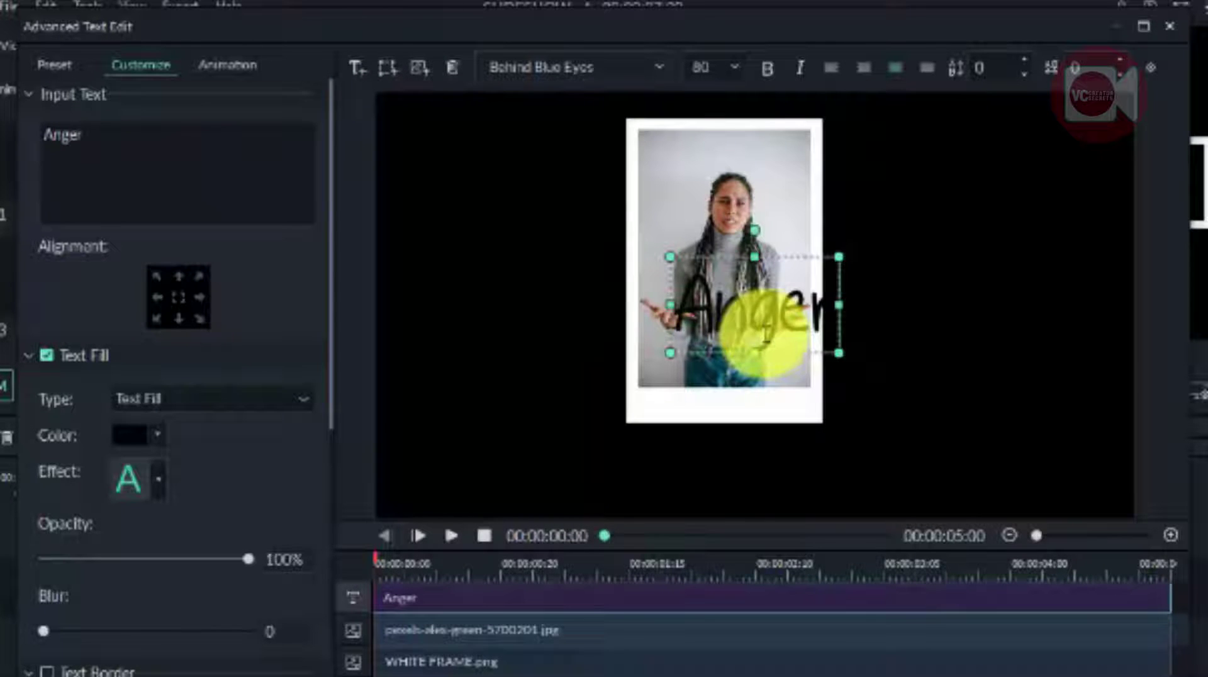
Shrink the "Anger" caption and centre it in the white margin below the photo
{"action": "left_click_drag", "start_coordinate": [839, 257], "coordinate": [749, 433]}
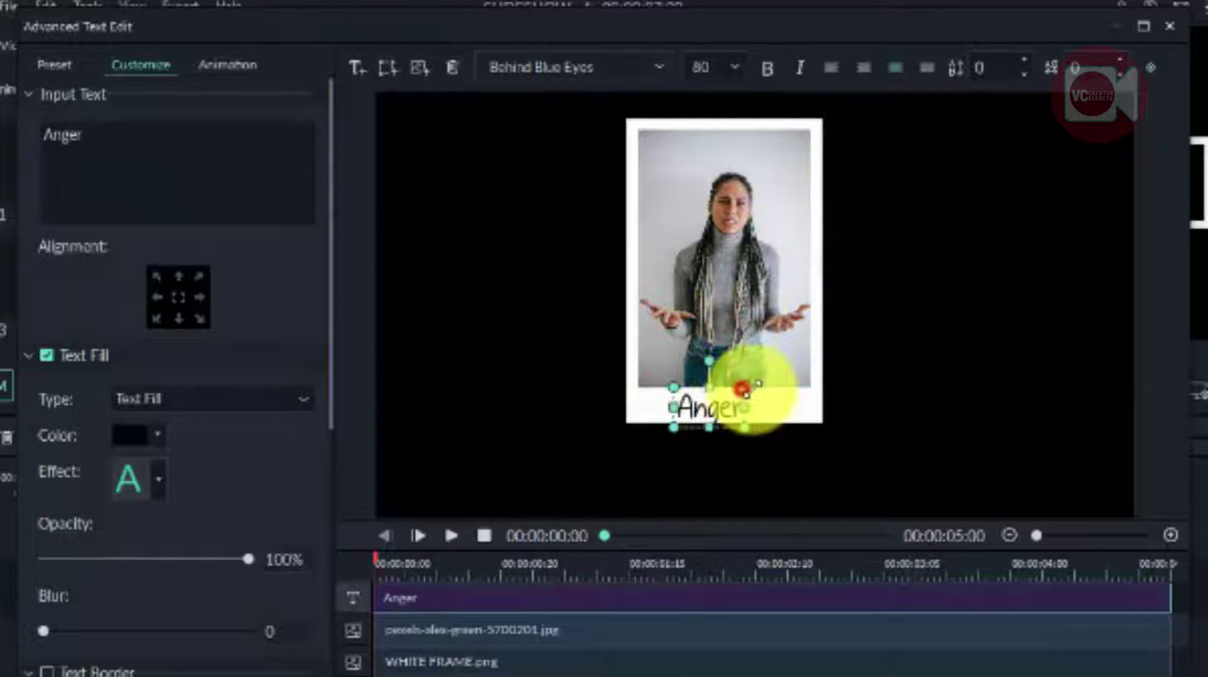
{"action": "left_click_drag", "start_coordinate": [715, 399], "coordinate": [724, 407]}
{"action": "key", "text": "Up"}
{"action": "key", "text": "Up"}
{"action": "key", "text": "Up"}
{"action": "key", "text": "Up"}
{"action": "key", "text": "Up"}
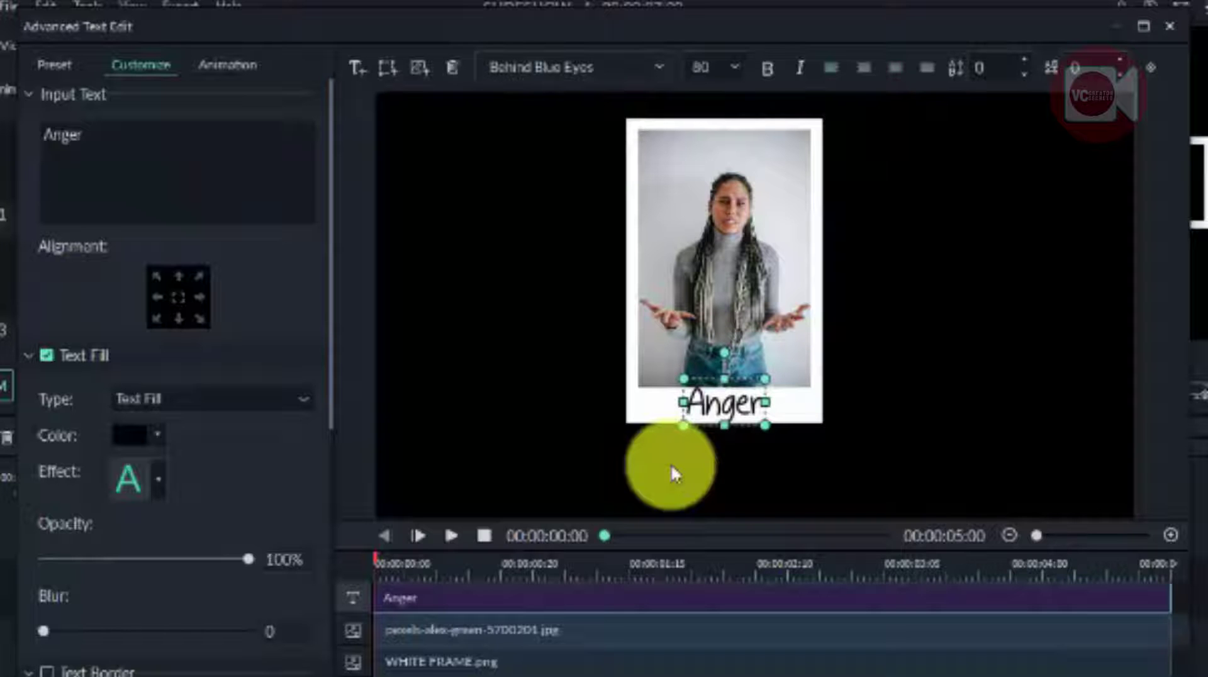
{"action": "left_click", "coordinate": [931, 330]}
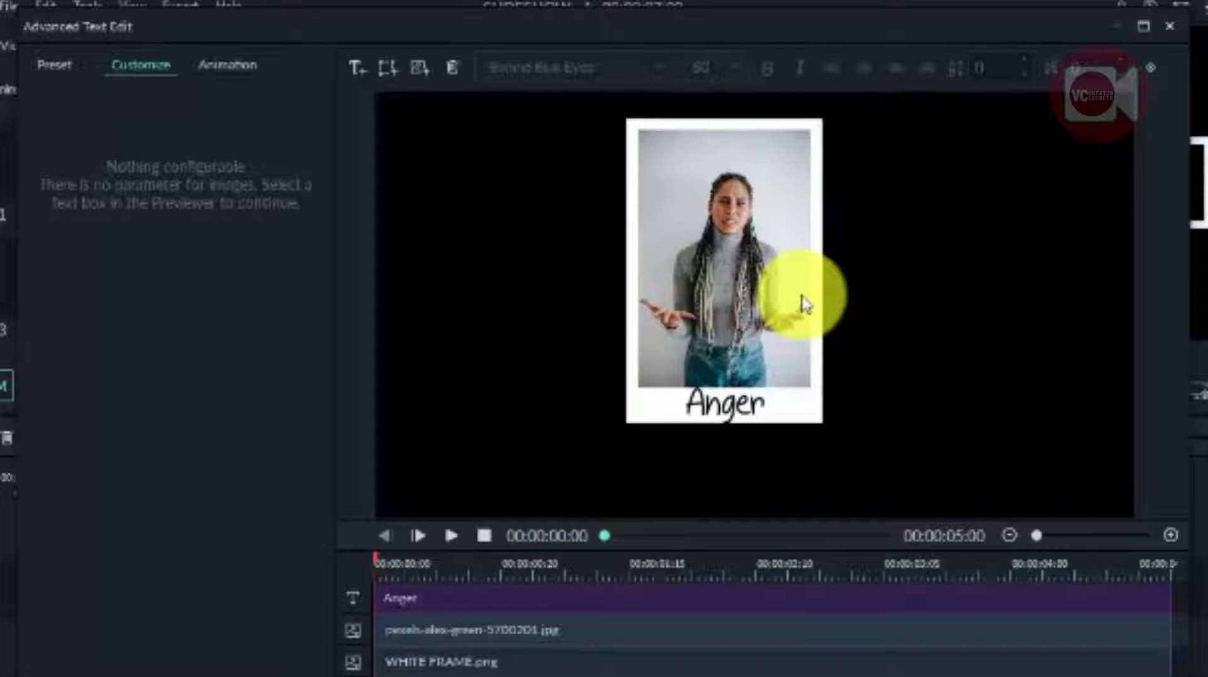
Move the white frame down to the vertical centre of the canvas and shift the "Anger" caption down into its lower margin
{"action": "left_click", "coordinate": [750, 272]}
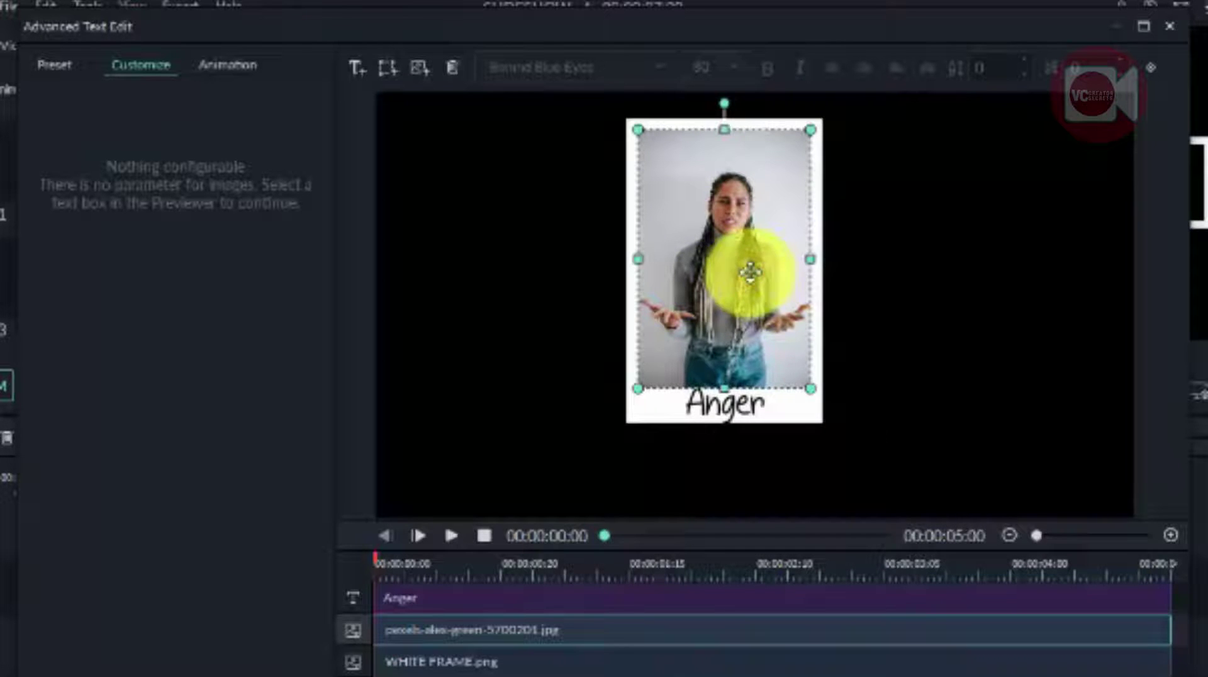
{"action": "left_click", "coordinate": [780, 410]}
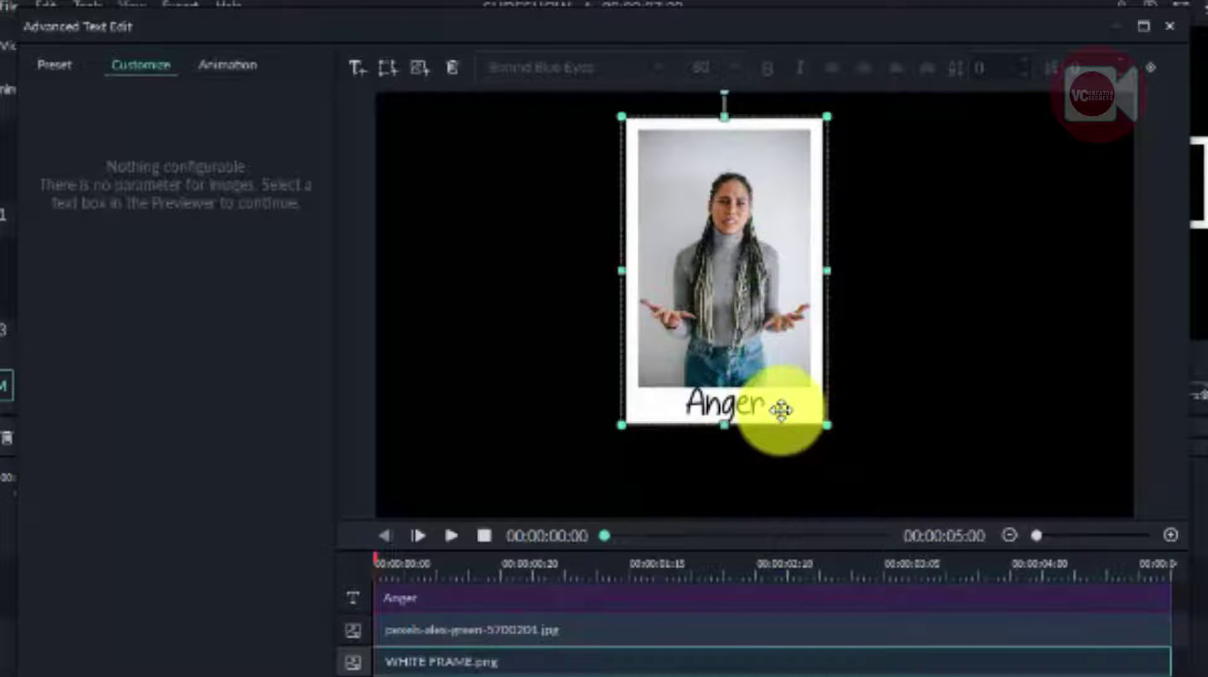
{"action": "left_click", "coordinate": [767, 324]}
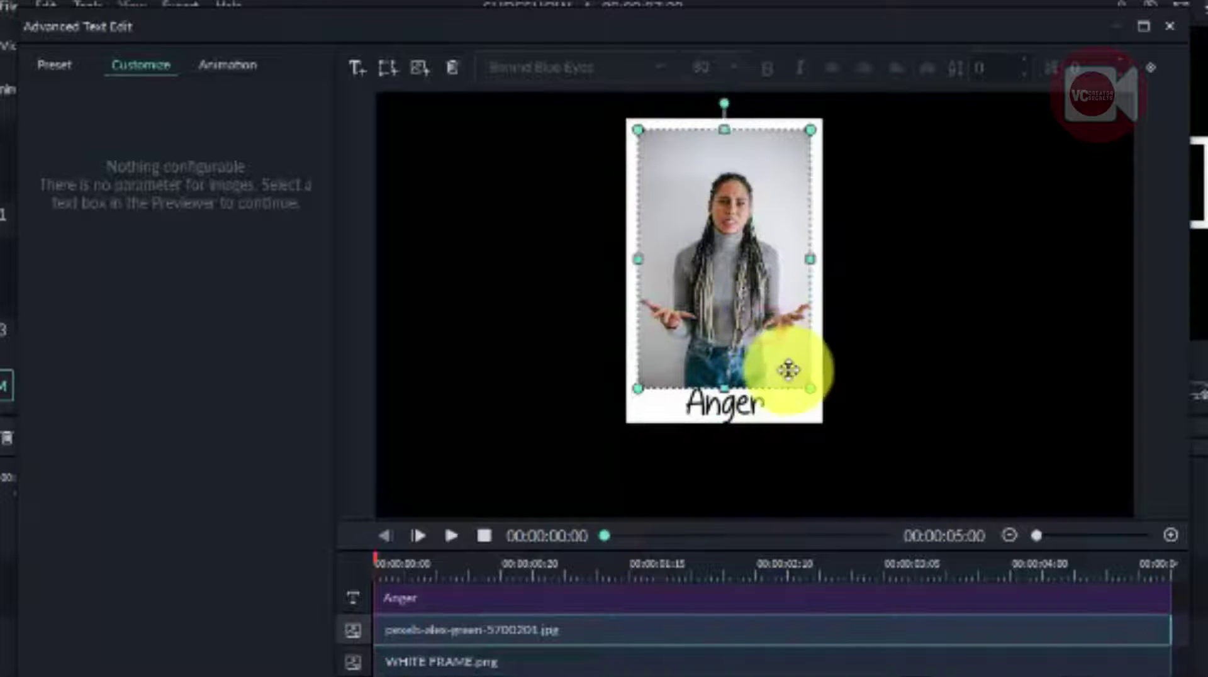
{"action": "left_click", "coordinate": [776, 403]}
{"action": "left_click_drag", "start_coordinate": [775, 404], "coordinate": [781, 436]}
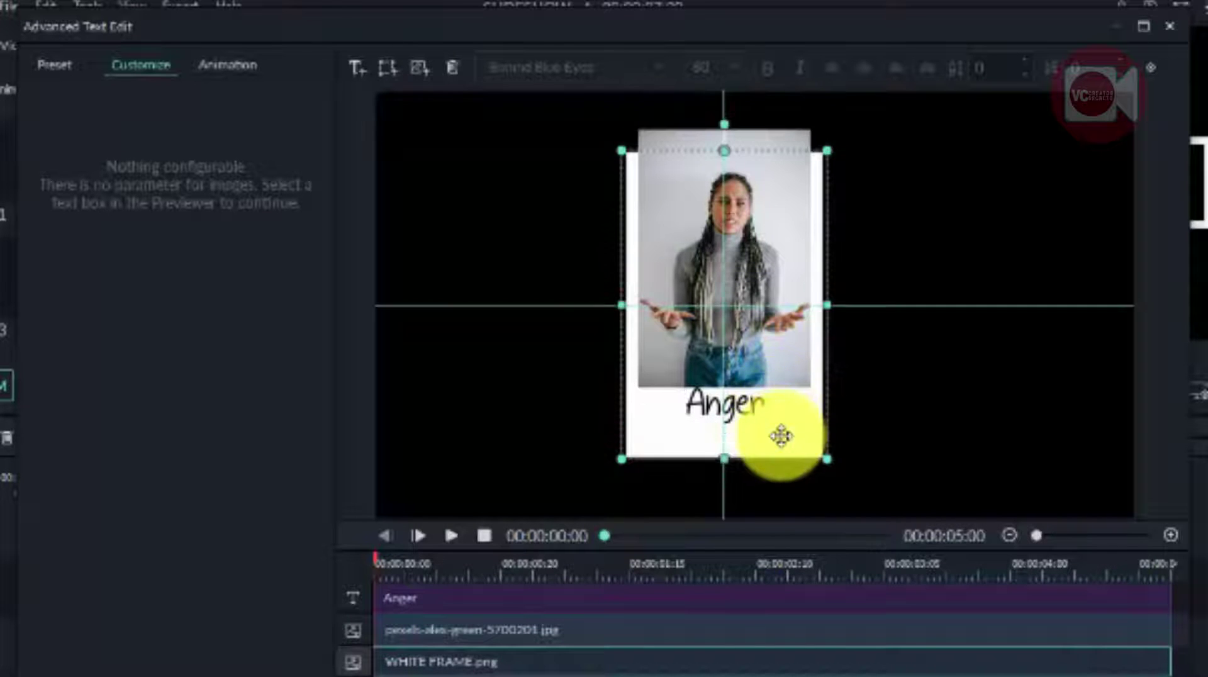
{"action": "left_click_drag", "start_coordinate": [736, 406], "coordinate": [733, 433]}
Move the portrait photo down to sit evenly inside the white frame above the caption, and apply the title edits
{"action": "left_click", "coordinate": [754, 304]}
{"action": "left_click_drag", "start_coordinate": [754, 304], "coordinate": [758, 336]}
{"action": "key", "text": "Down"}
{"action": "key", "text": "Down"}
{"action": "key", "text": "Down"}
{"action": "key", "text": "Down"}
{"action": "key", "text": "Down"}
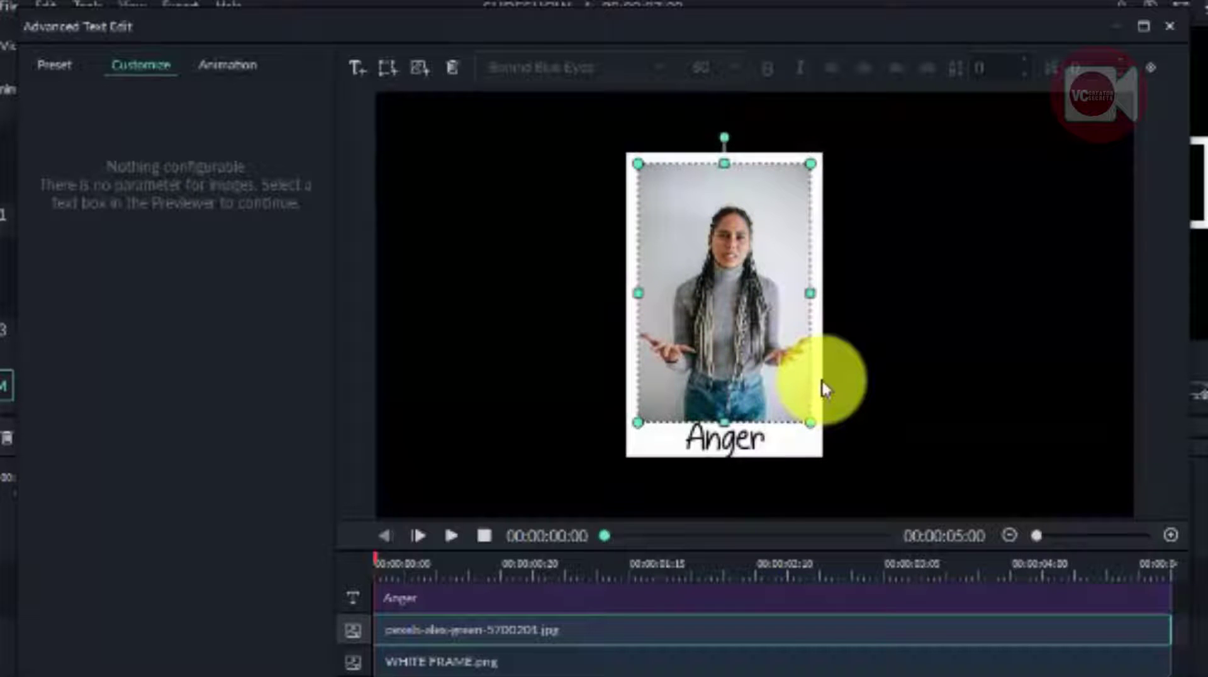
{"action": "key", "text": "Up"}
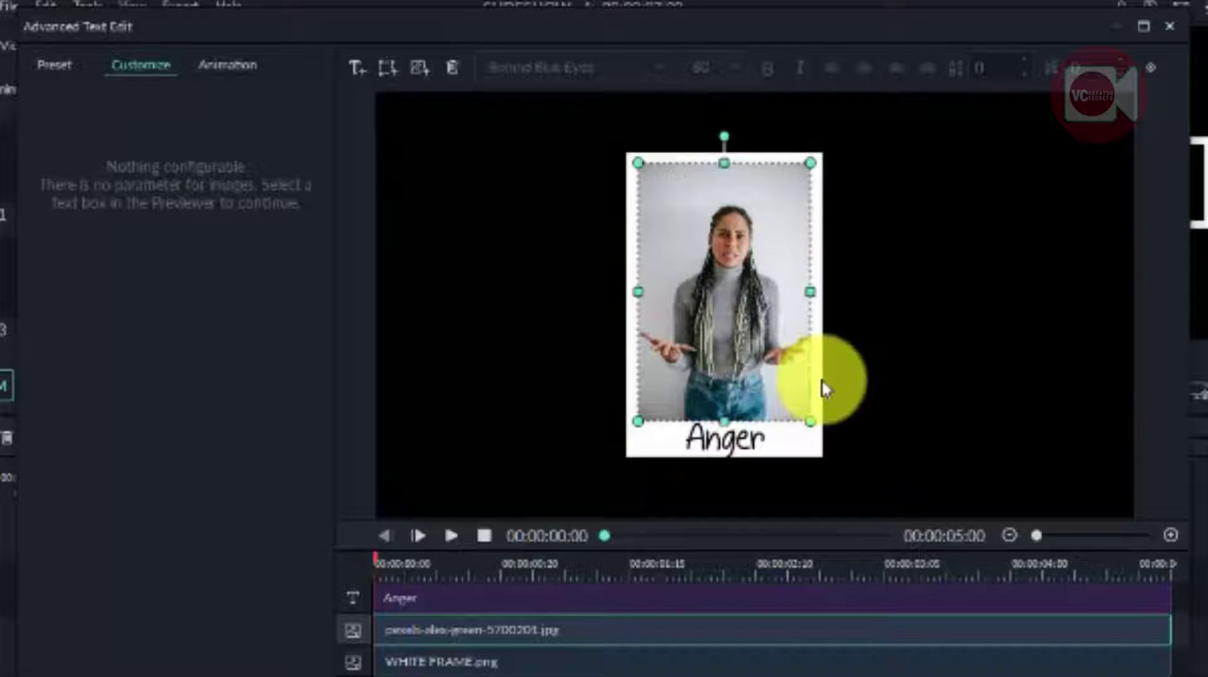
{"action": "left_click", "coordinate": [874, 363]}
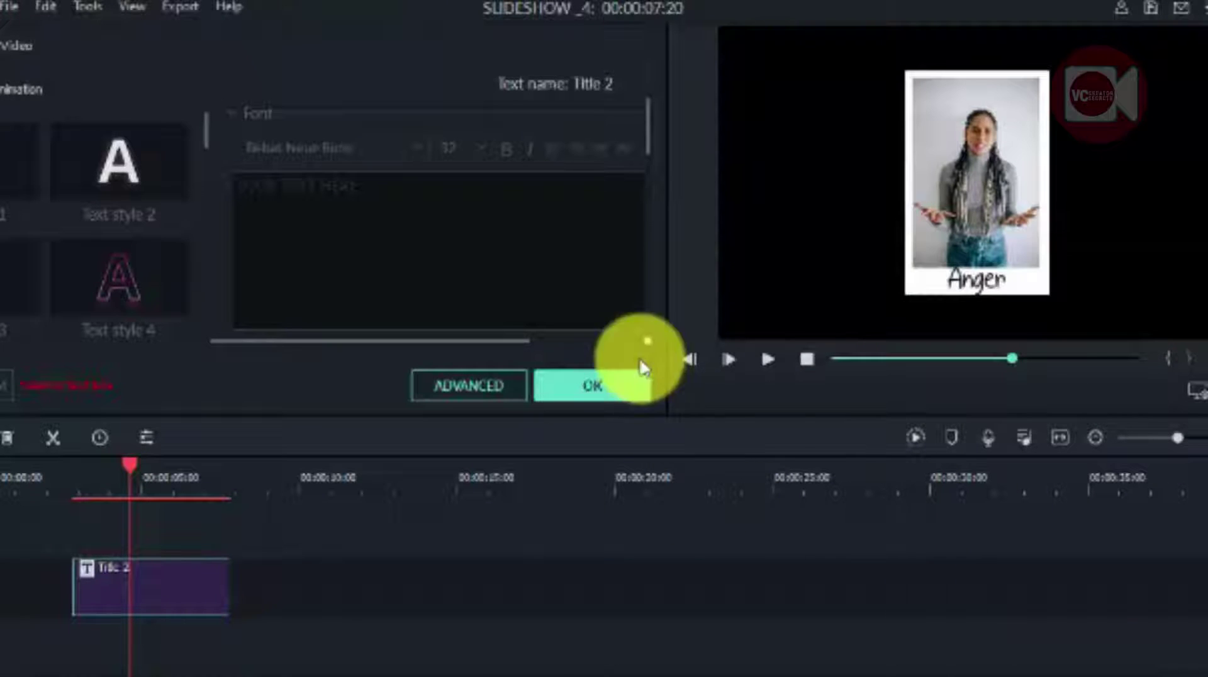
{"action": "left_click", "coordinate": [595, 387]}
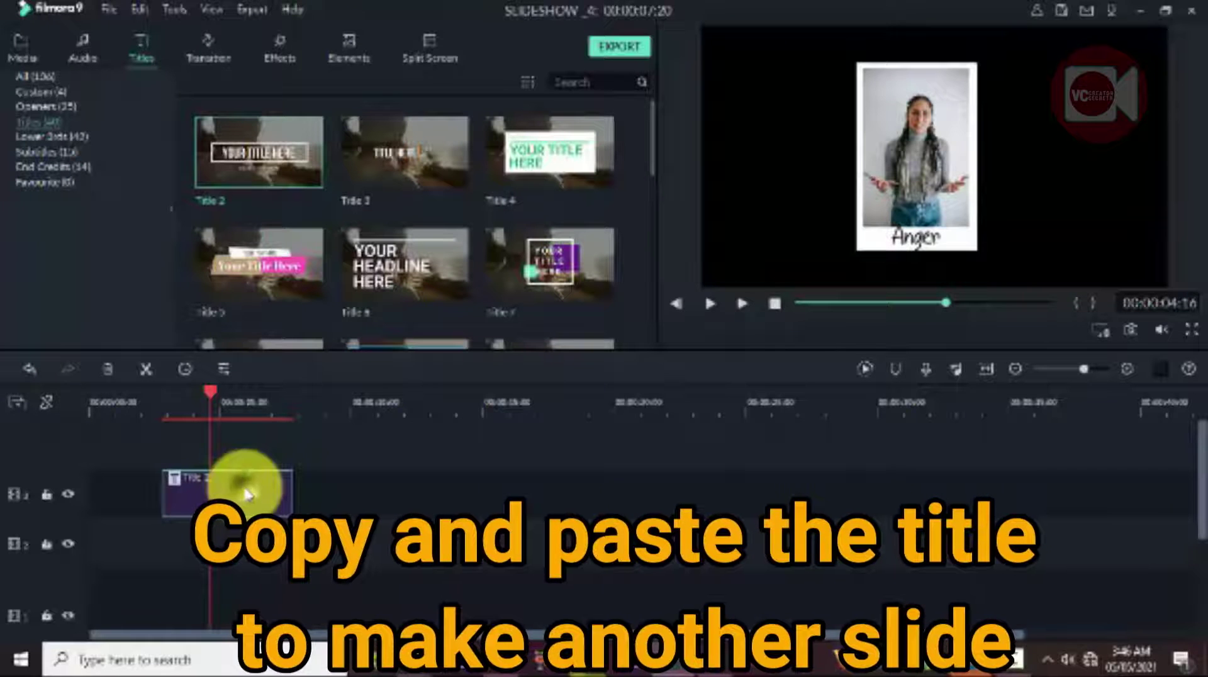
Copy the title clip and paste it on the same track at 00:00:08:06, just after the original
{"action": "right_click", "coordinate": [259, 490]}
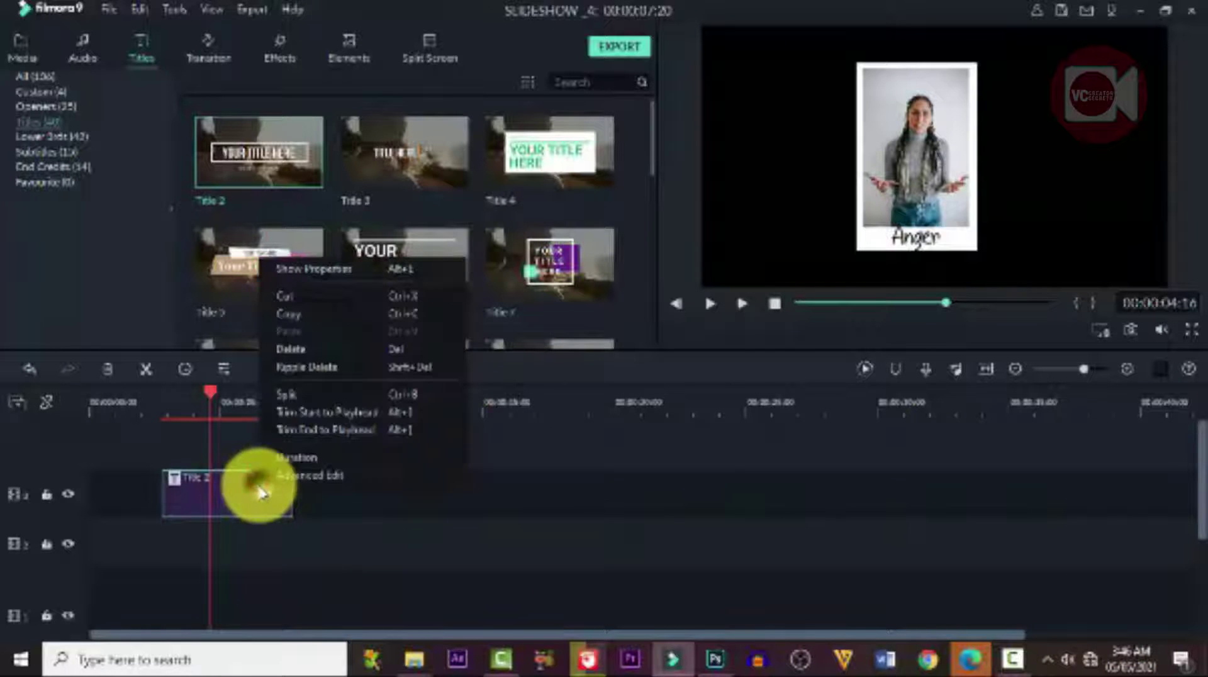
{"action": "left_click", "coordinate": [289, 314]}
{"action": "left_click_drag", "start_coordinate": [211, 397], "coordinate": [304, 416]}
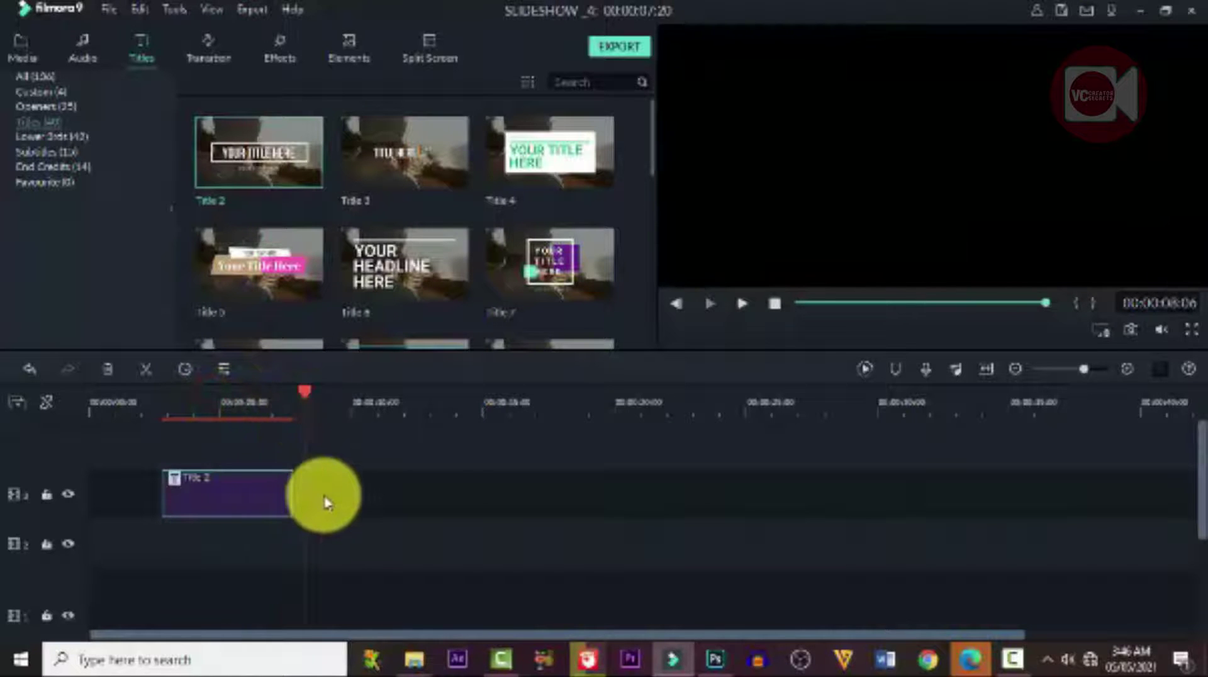
{"action": "key", "text": "ctrl+v"}
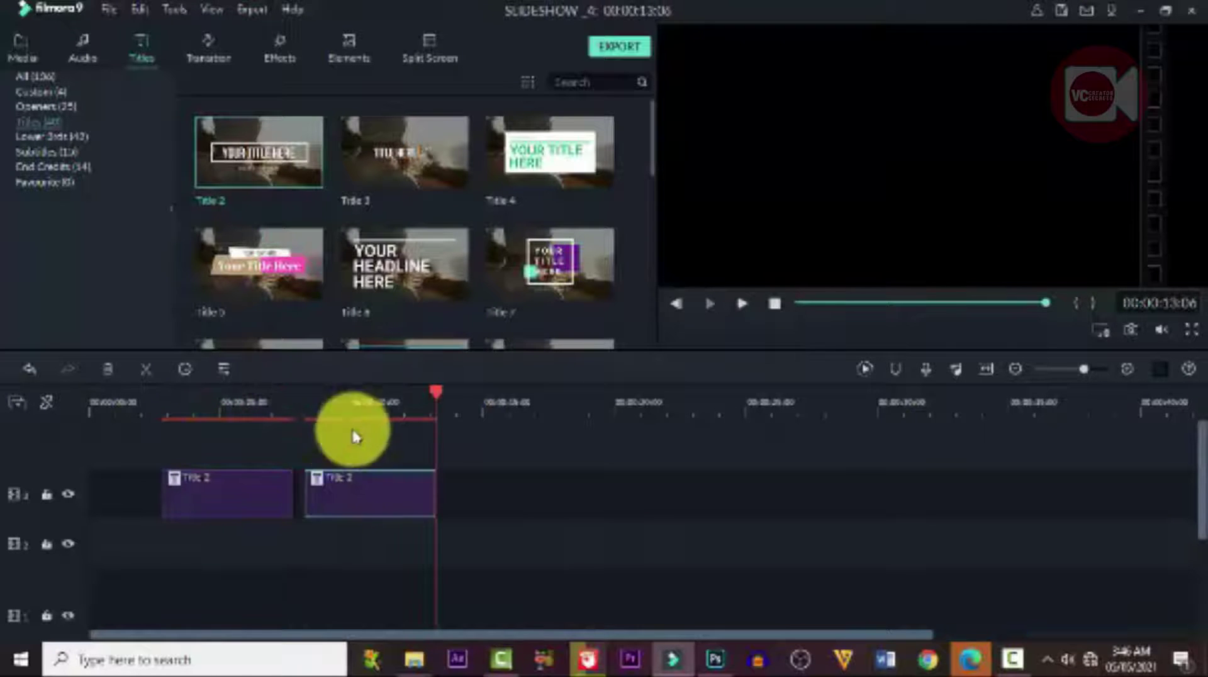
Open the pasted title for advanced editing and delete its portrait photo
{"action": "double_click", "coordinate": [378, 487]}
{"action": "left_click", "coordinate": [497, 320]}
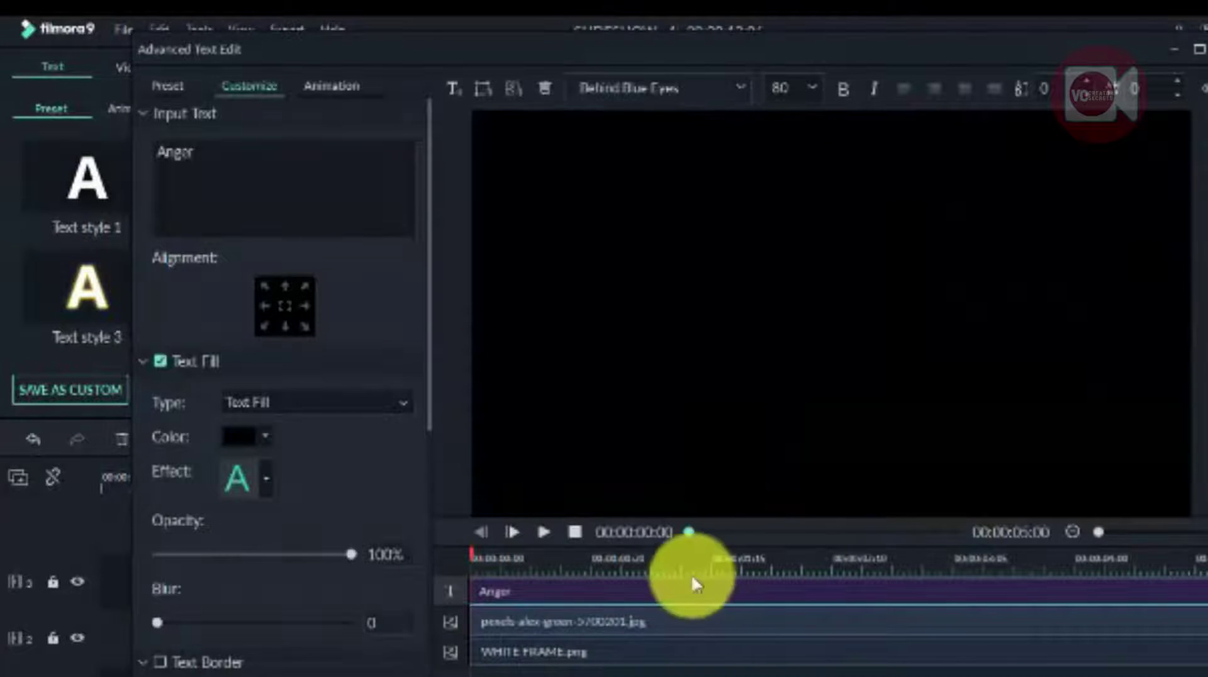
{"action": "left_click", "coordinate": [785, 356]}
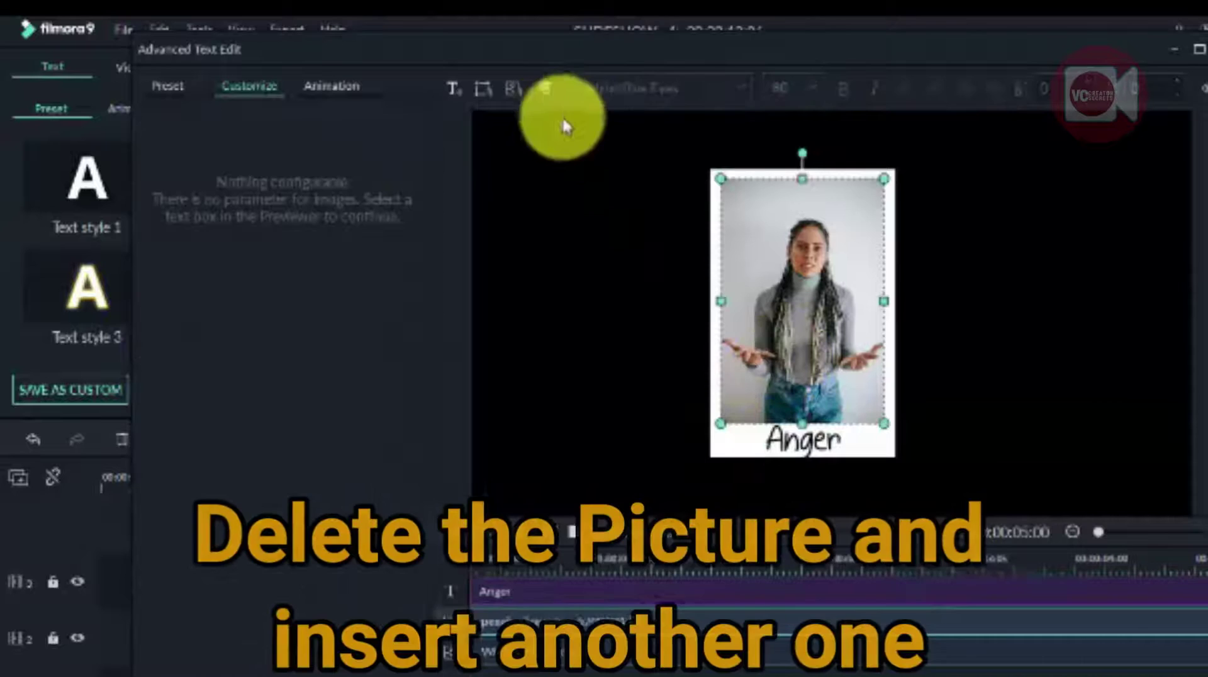
{"action": "left_click", "coordinate": [545, 88]}
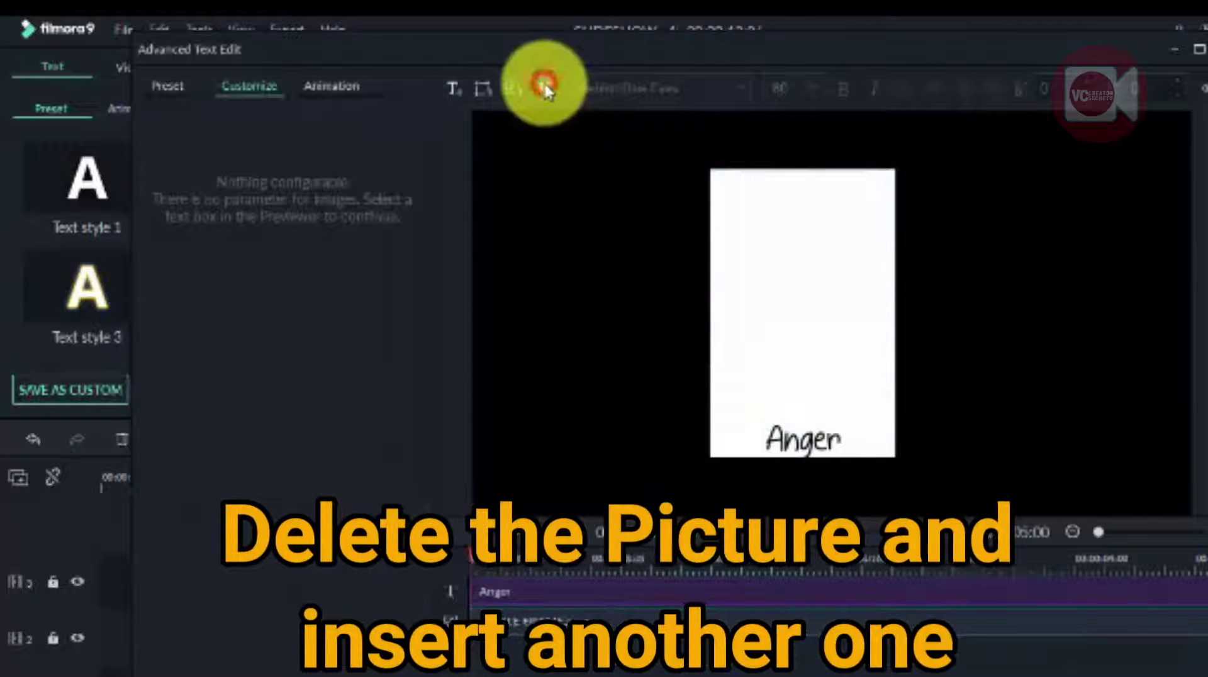
Insert the pexels photo ending in 4893245, then scale and position it inside the white frame above the caption
{"action": "left_click", "coordinate": [511, 89]}
{"action": "left_click", "coordinate": [440, 189]}
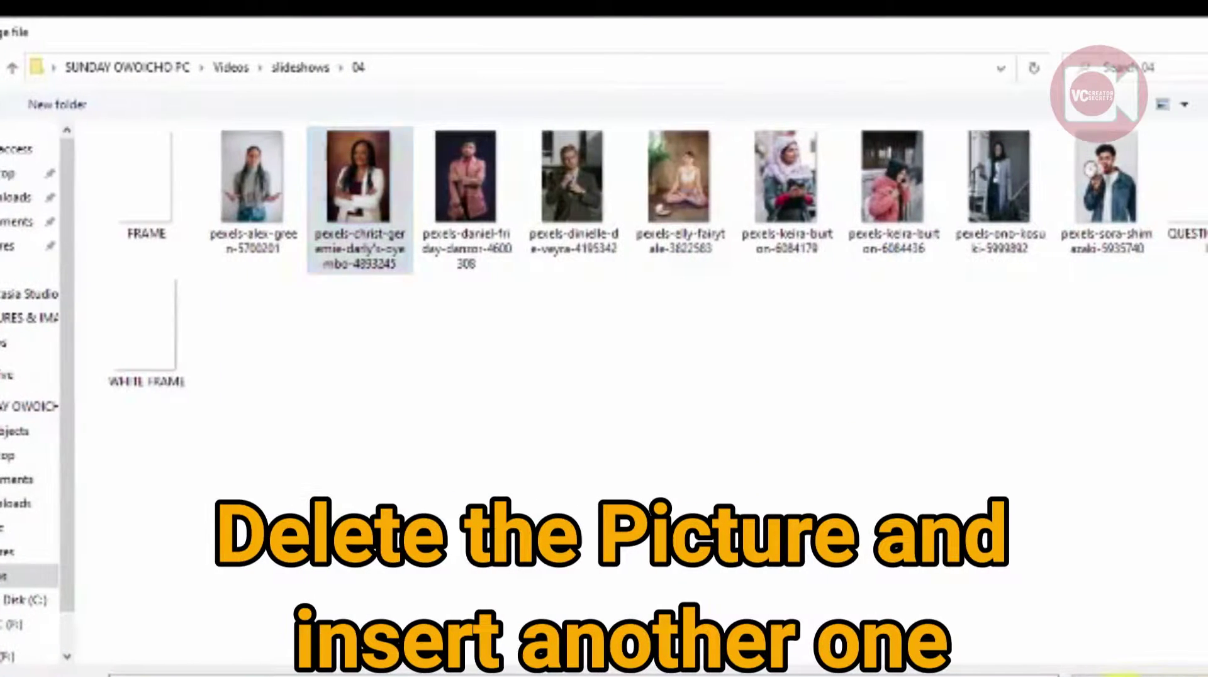
{"action": "key", "text": "Return"}
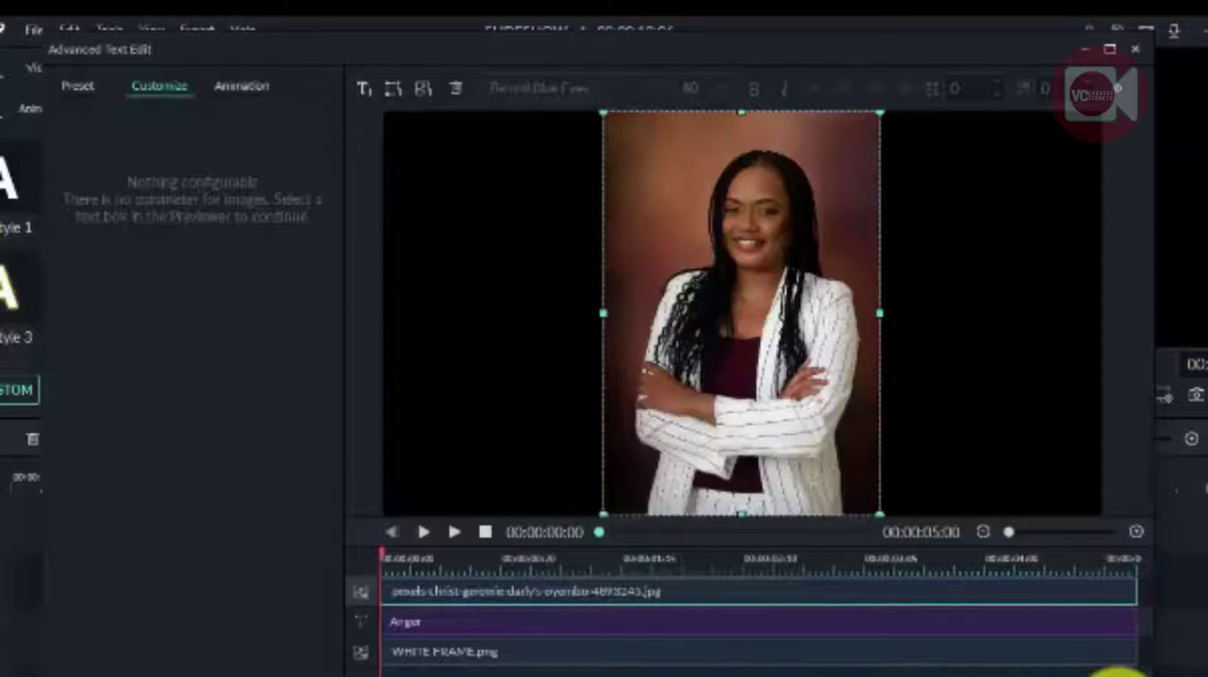
{"action": "left_click_drag", "start_coordinate": [878, 113], "coordinate": [768, 359]}
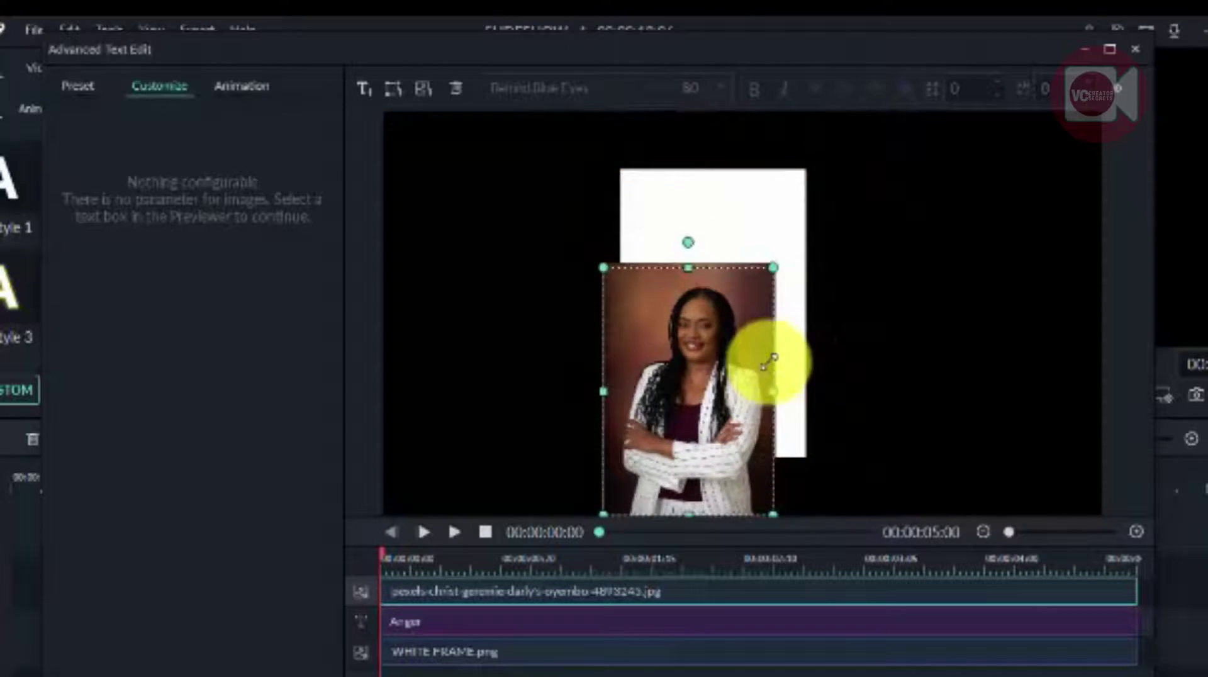
{"action": "left_click", "coordinate": [703, 387]}
{"action": "mouse_move", "coordinate": [703, 387]}
{"action": "left_mouse_down"}
{"action": "mouse_move", "coordinate": [723, 305]}
{"action": "mouse_move", "coordinate": [726, 323]}
{"action": "left_mouse_up"}
Change the second title's caption to "Happy", apply the edits and check the slide partway through its clip
{"action": "left_click", "coordinate": [724, 439]}
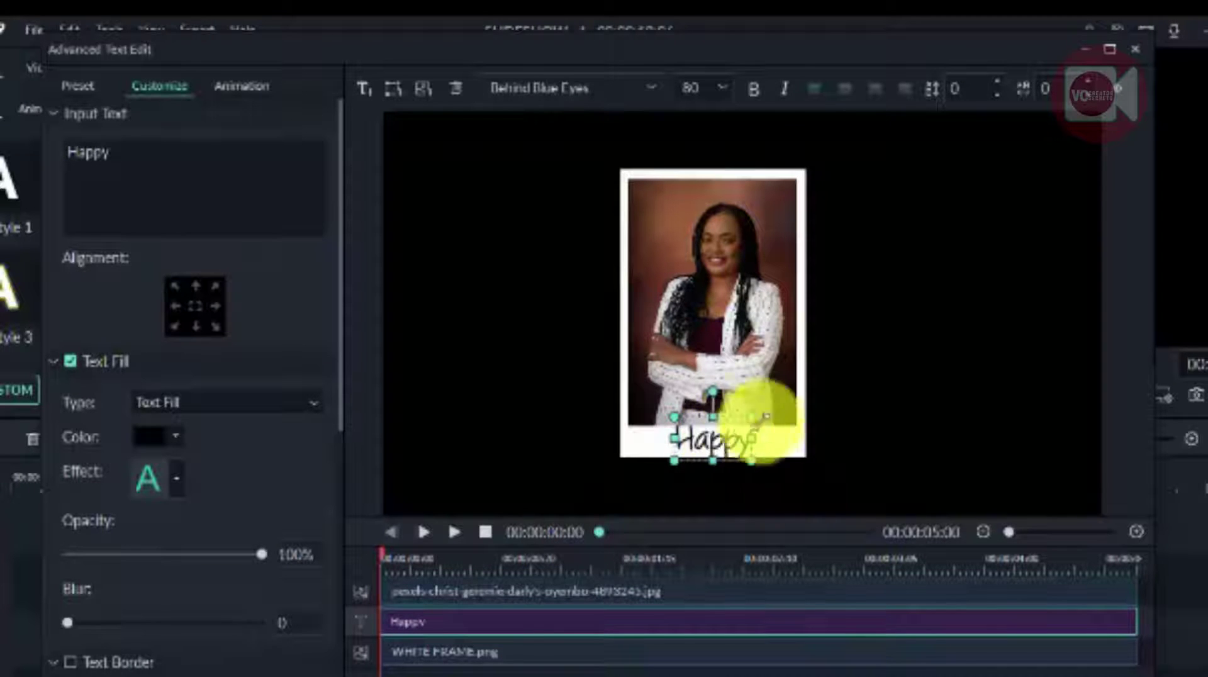
{"action": "left_click", "coordinate": [846, 446]}
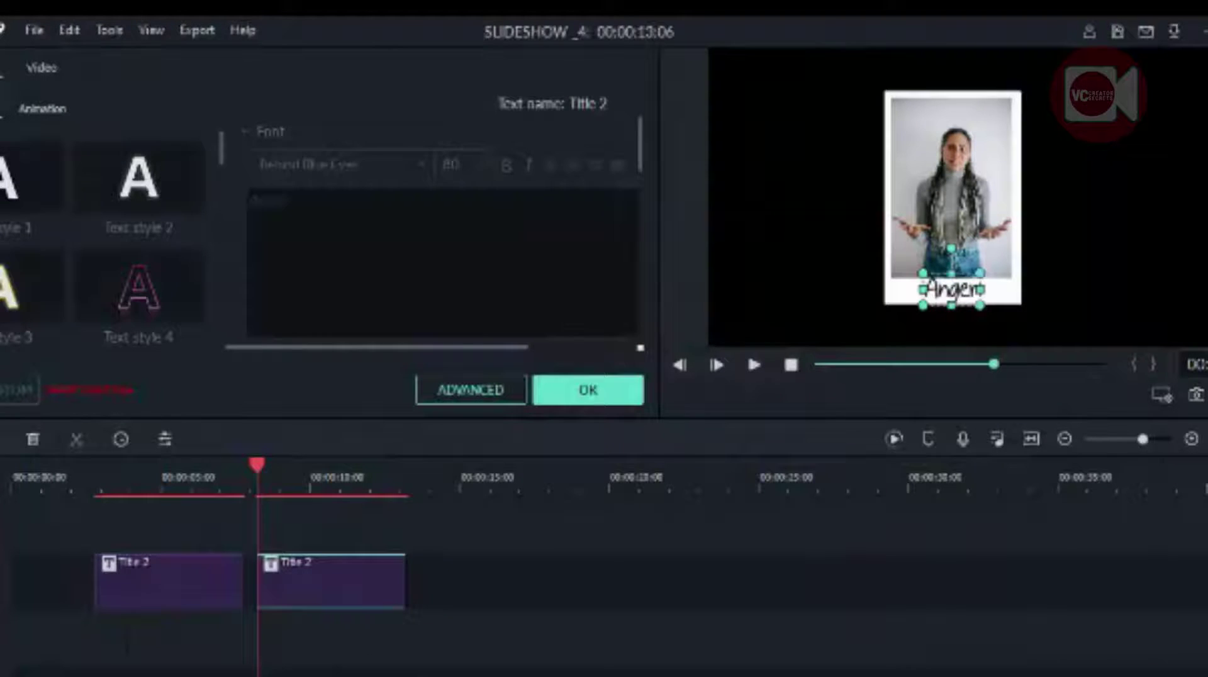
{"action": "left_click", "coordinate": [525, 553]}
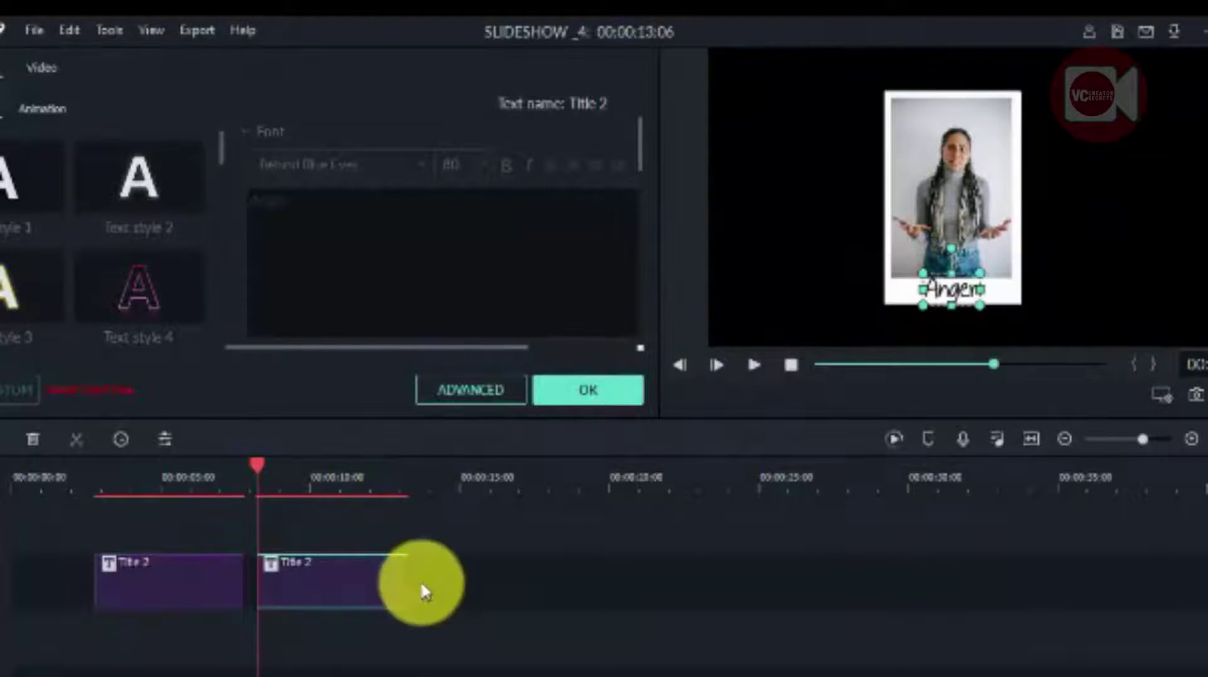
{"action": "left_click_drag", "start_coordinate": [257, 469], "coordinate": [337, 464]}
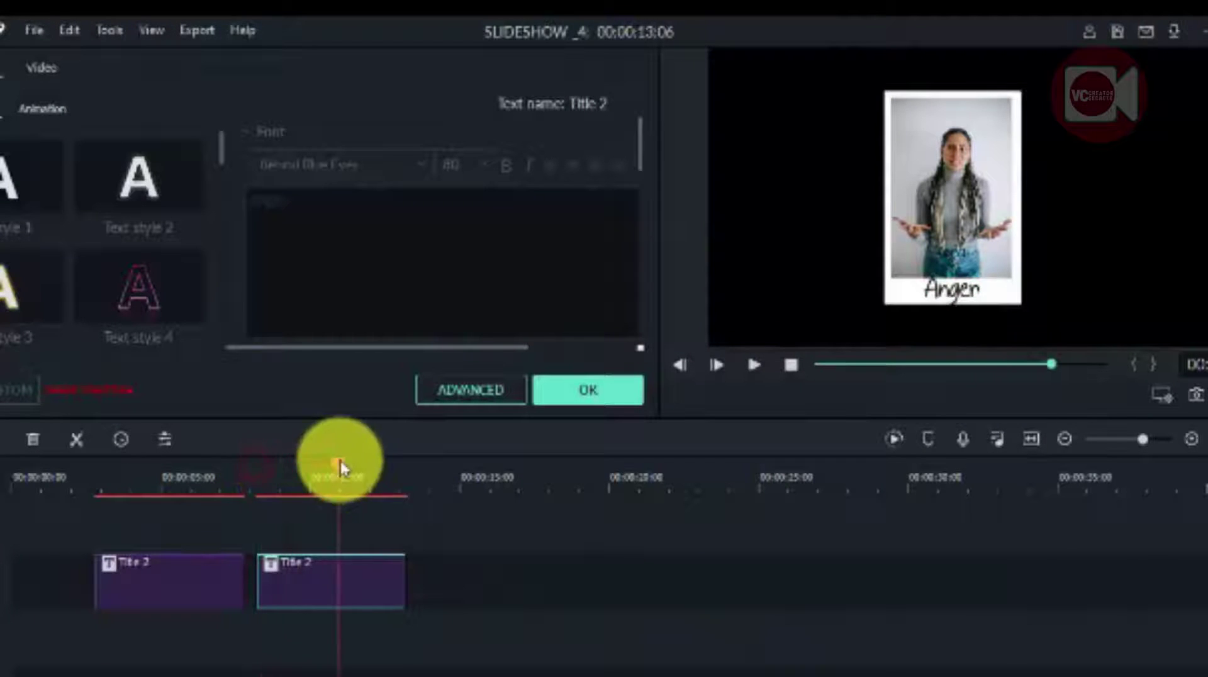
{"action": "left_click", "coordinate": [373, 577]}
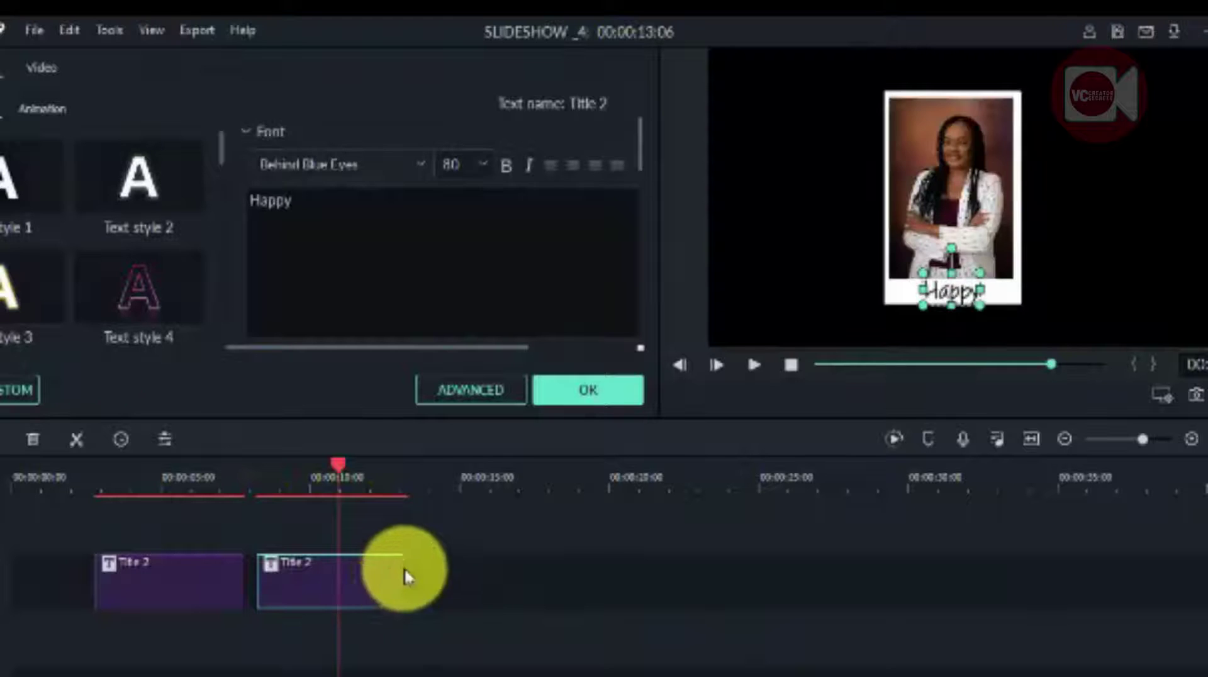
Paste another copy of the "Anger" title a short gap after the second title clip
{"action": "left_click_drag", "start_coordinate": [338, 469], "coordinate": [422, 462]}
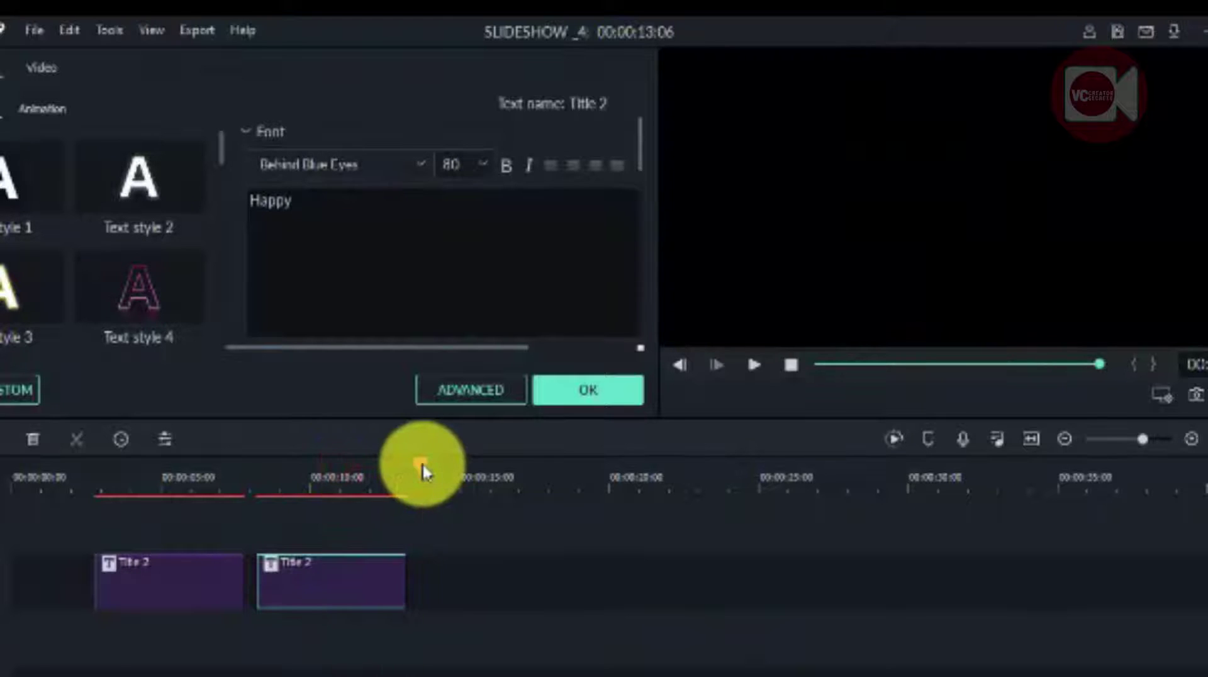
{"action": "left_click", "coordinate": [427, 574]}
{"action": "right_click", "coordinate": [427, 573]}
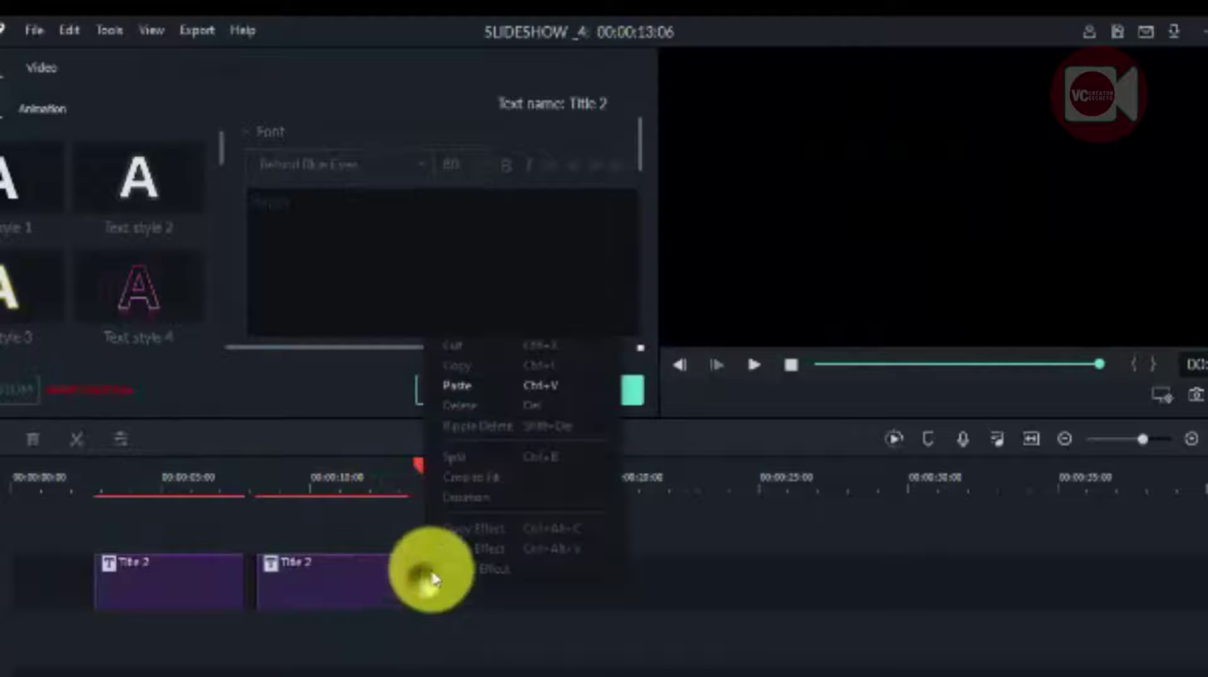
{"action": "left_click", "coordinate": [470, 384]}
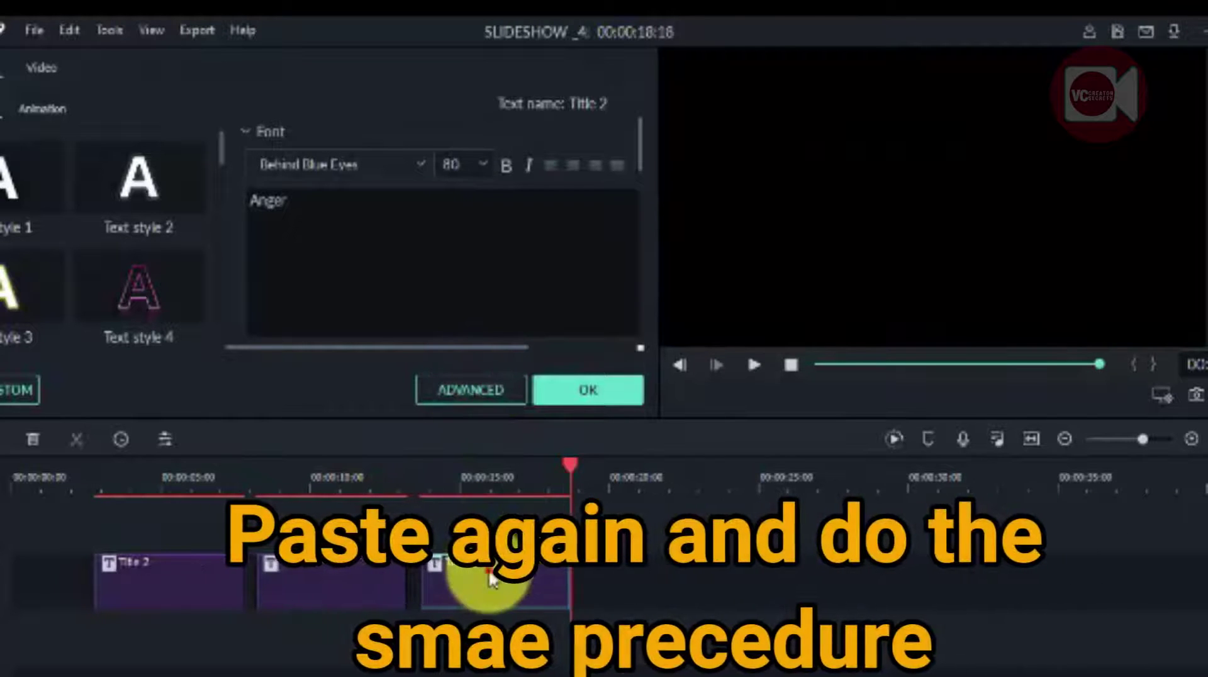
Open the third title for advanced editing and delete its portrait photo
{"action": "left_click", "coordinate": [493, 394]}
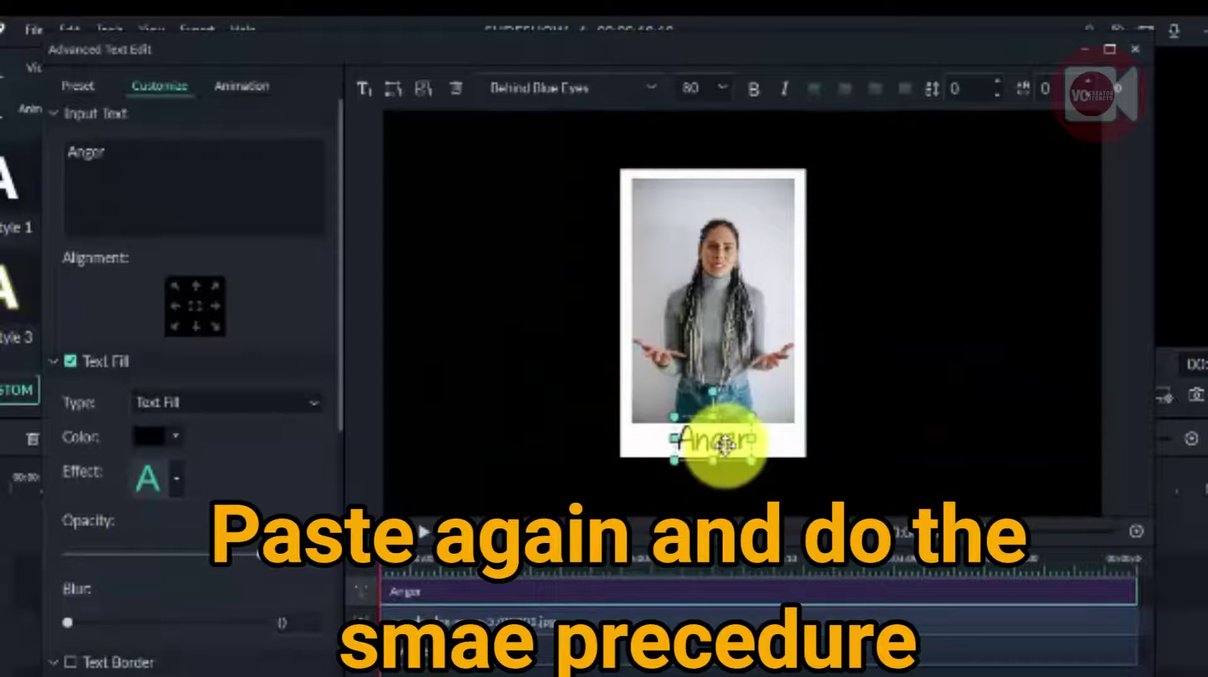
{"action": "left_click", "coordinate": [699, 338]}
{"action": "left_click", "coordinate": [458, 90]}
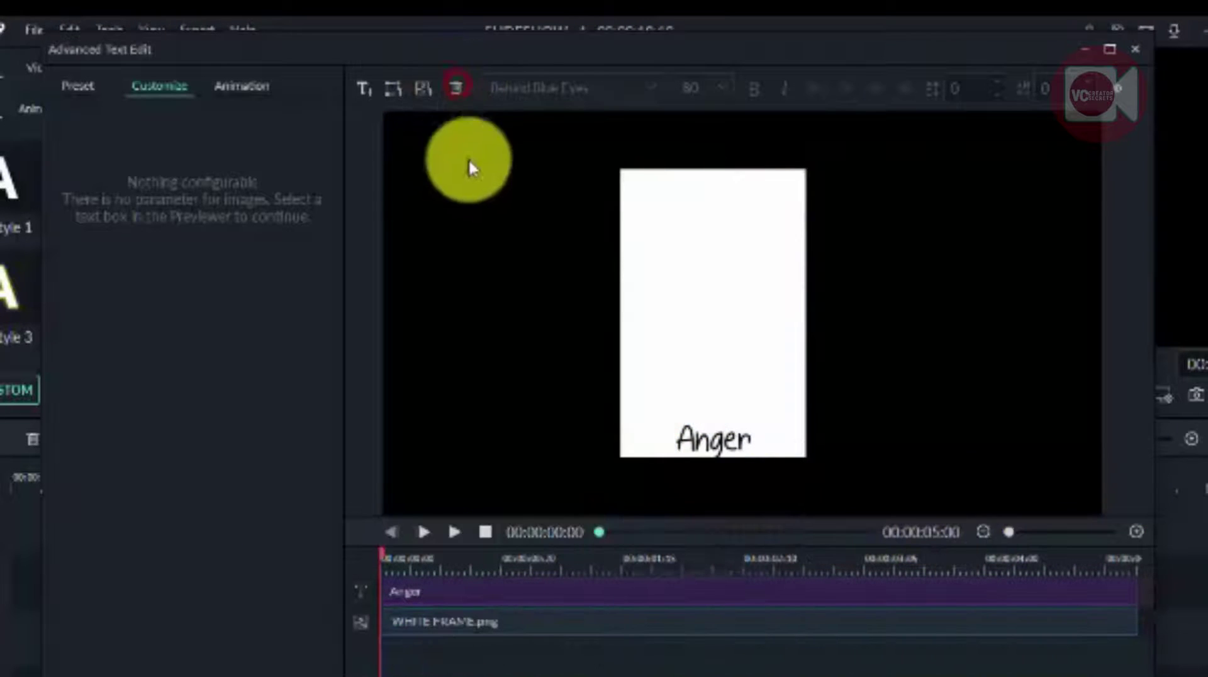
Insert the pexels photo ending in 4600308, then scale and position it inside the white frame above the caption
{"action": "left_click", "coordinate": [422, 89]}
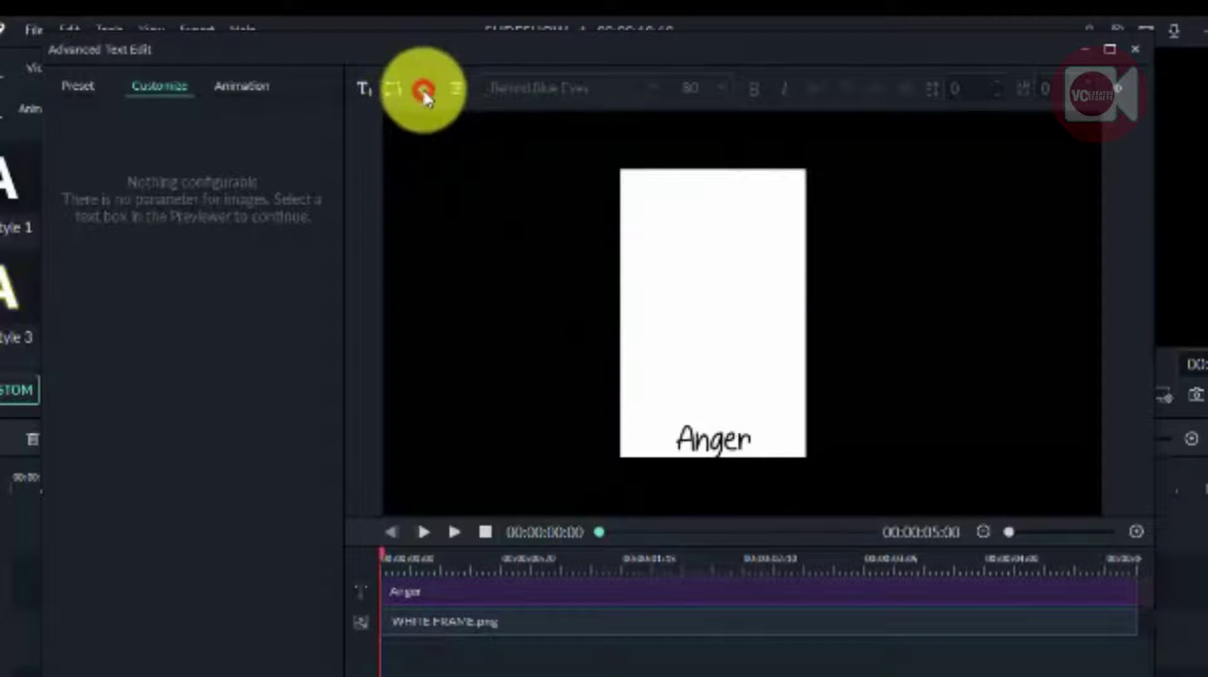
{"action": "left_click", "coordinate": [467, 180]}
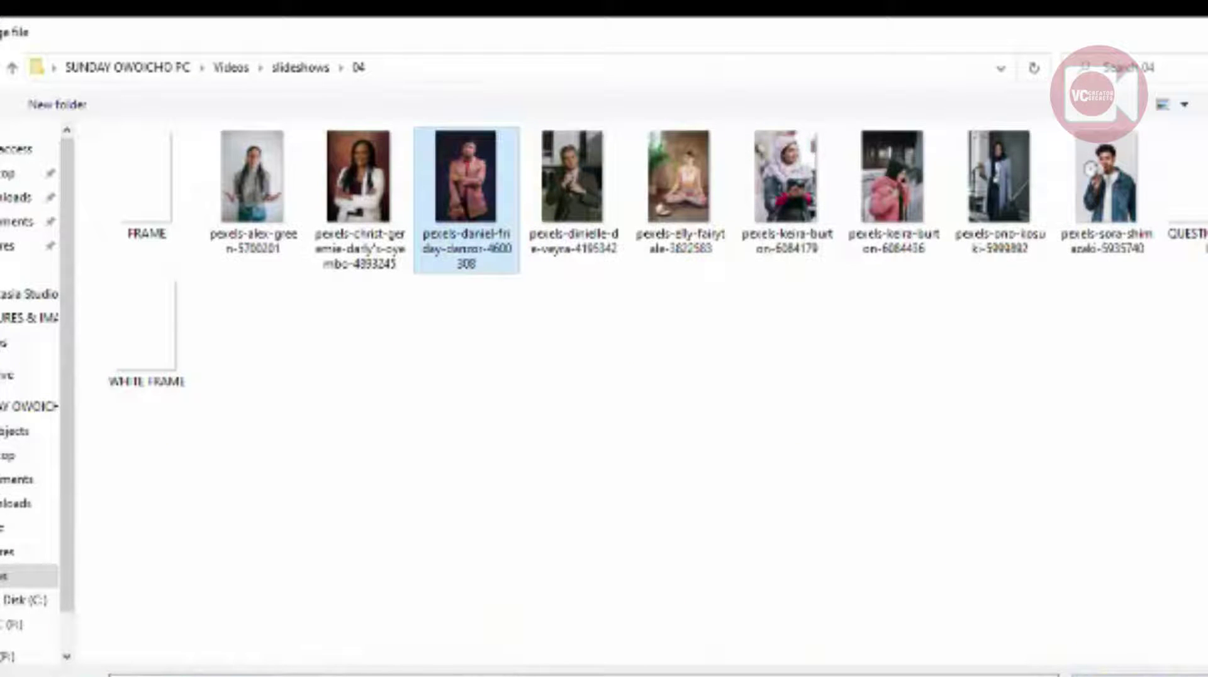
{"action": "left_click", "coordinate": [1131, 671]}
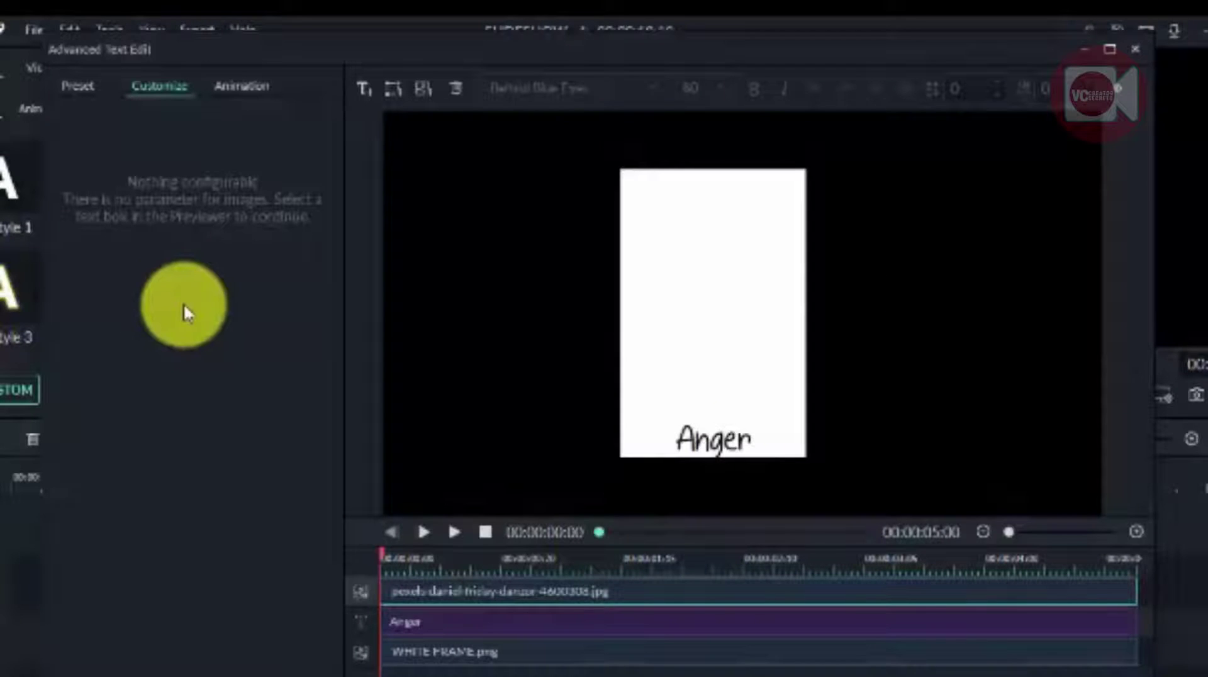
{"action": "left_click_drag", "start_coordinate": [875, 119], "coordinate": [791, 275]}
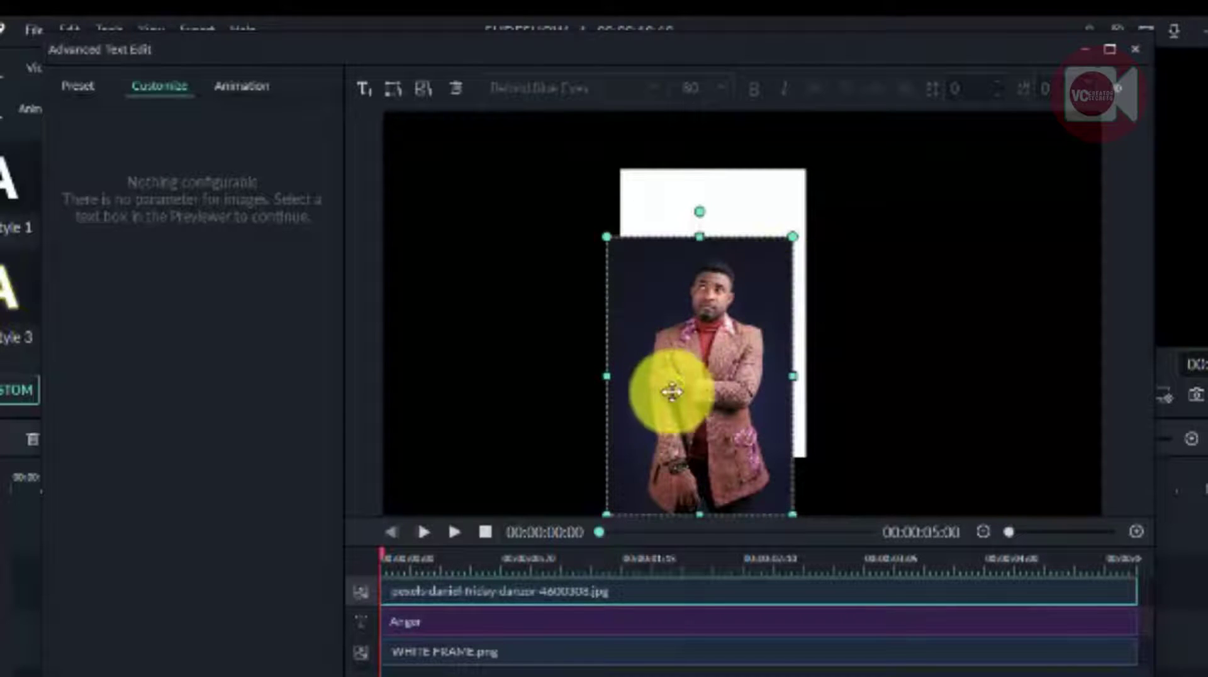
{"action": "left_click_drag", "start_coordinate": [691, 381], "coordinate": [690, 350]}
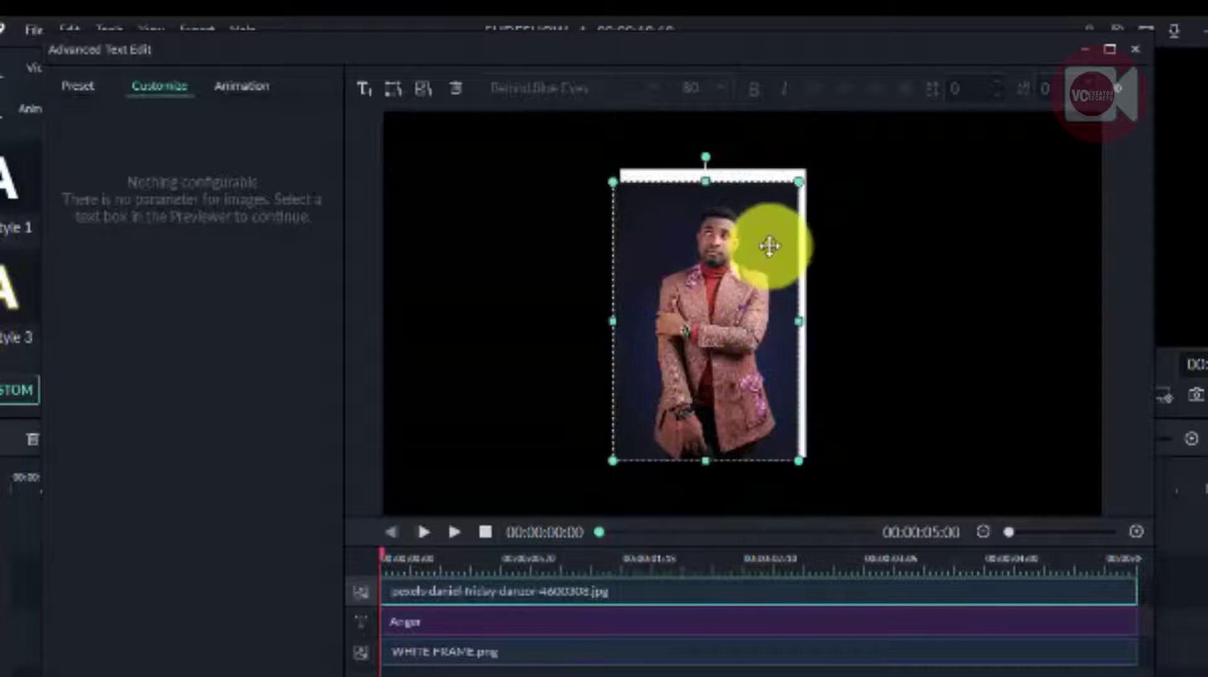
{"action": "left_click_drag", "start_coordinate": [798, 183], "coordinate": [777, 216]}
{"action": "left_click_drag", "start_coordinate": [693, 351], "coordinate": [706, 302]}
{"action": "left_click_drag", "start_coordinate": [636, 410], "coordinate": [632, 423]}
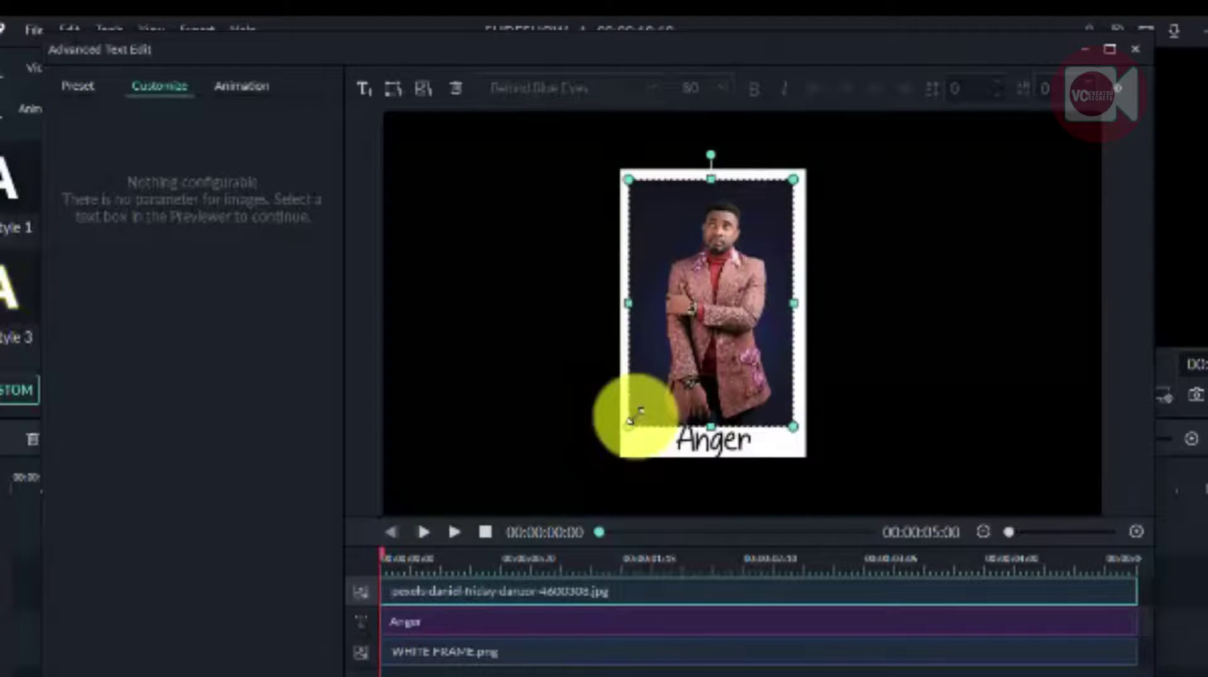
Change the third title's caption to "Thinking" and apply the edits
{"action": "left_click", "coordinate": [716, 441]}
{"action": "type", "text": "Thinking"}
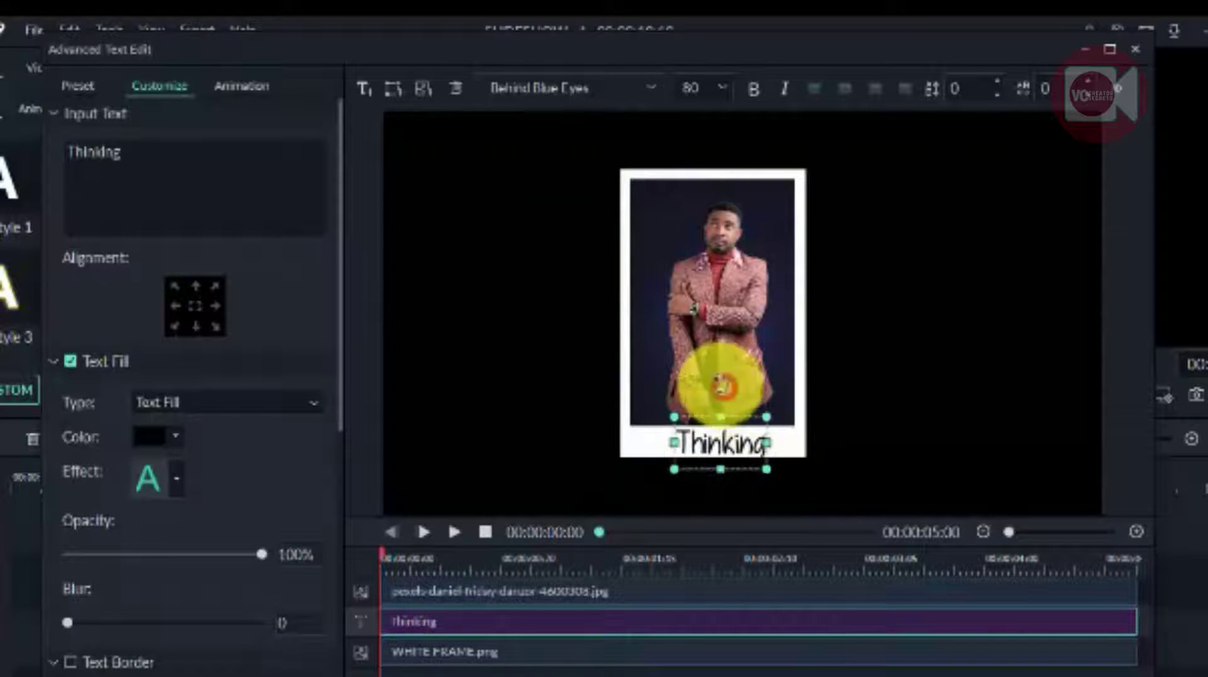
{"action": "left_click", "coordinate": [836, 418]}
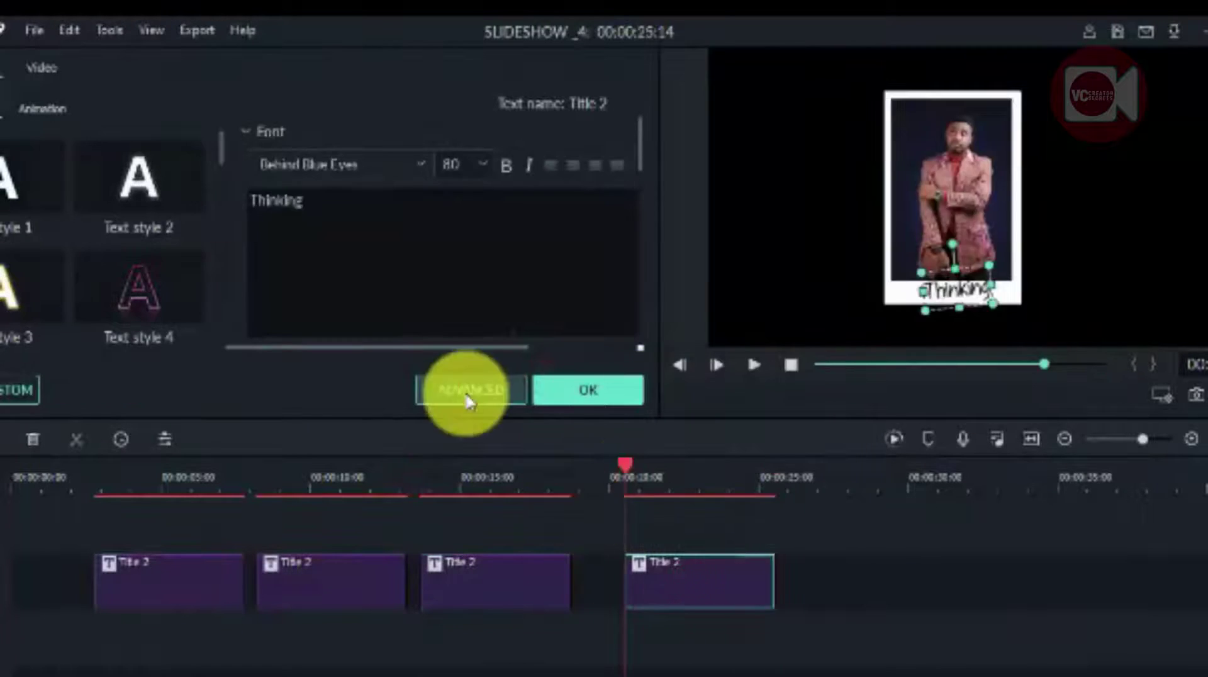
In the fourth title, fit the pexels photo ending in 6084179 inside the frame and change the caption to "Excitment"
{"action": "left_click", "coordinate": [466, 390]}
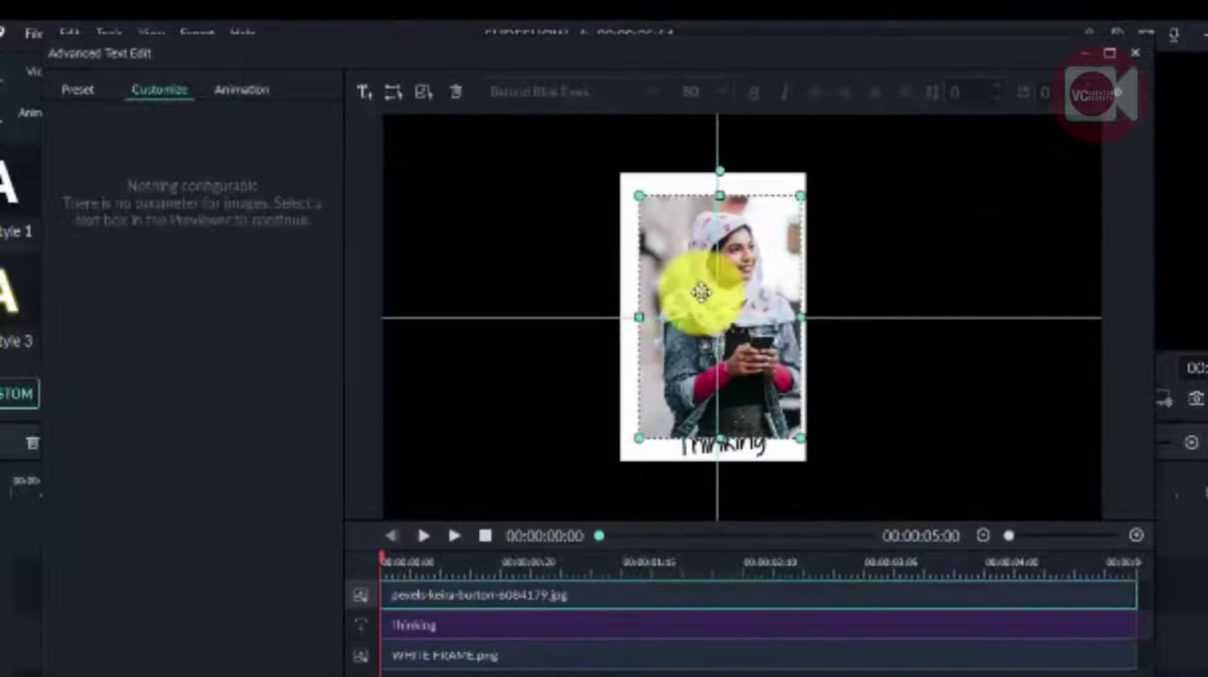
{"action": "left_click", "coordinate": [739, 440]}
{"action": "type", "text": "ment"}
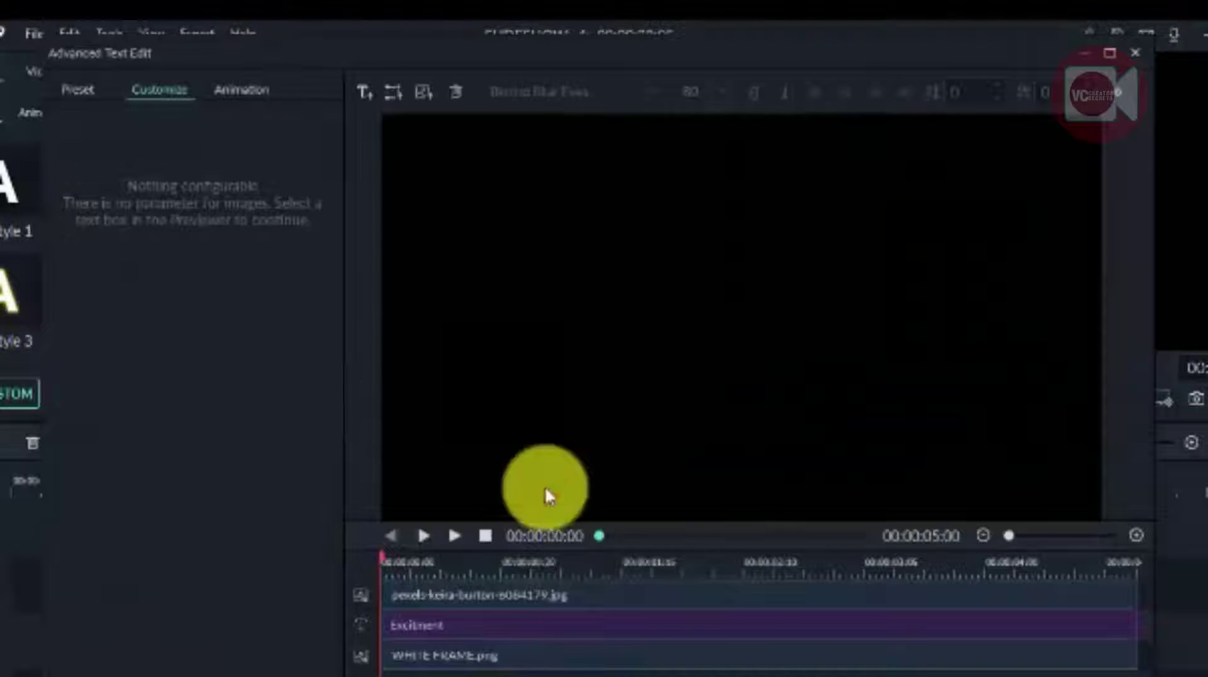
In the fifth title, replace the photo with the pexels image ending in 3822583, caption it "Meditation" and apply the edits
{"action": "left_click", "coordinate": [455, 92]}
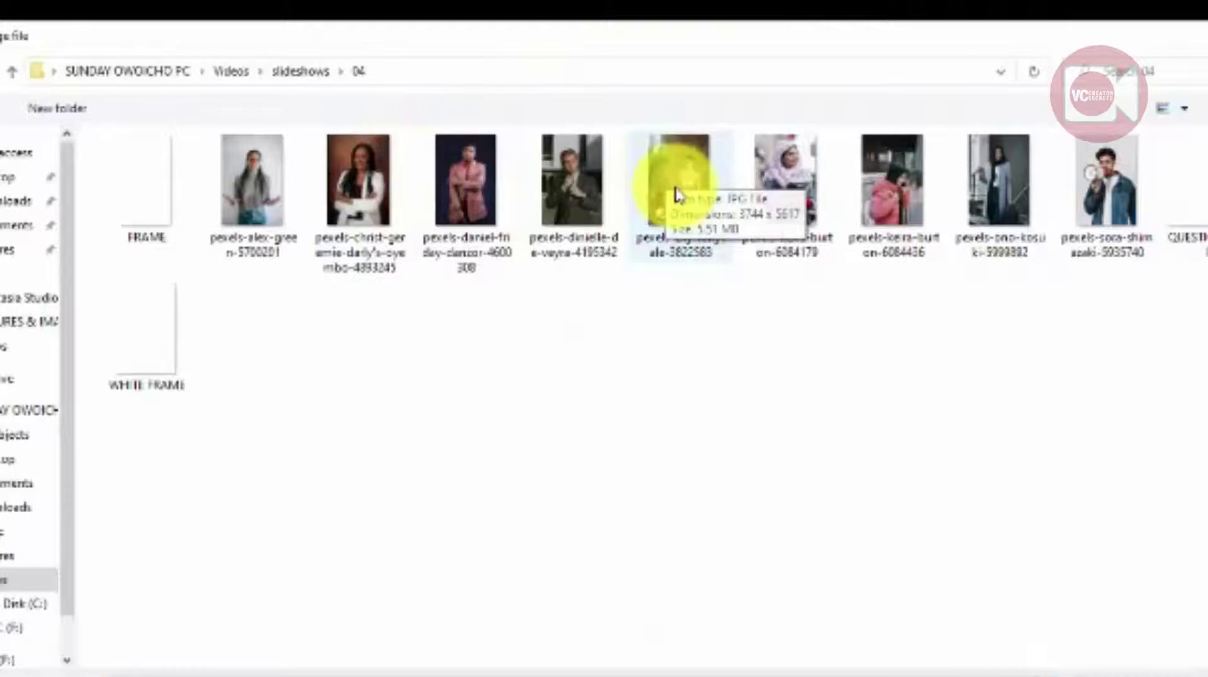
{"action": "double_click", "coordinate": [673, 201]}
{"action": "mouse_move", "coordinate": [723, 289]}
{"action": "left_mouse_down"}
{"action": "mouse_move", "coordinate": [706, 337]}
{"action": "mouse_move", "coordinate": [721, 290]}
{"action": "left_mouse_up"}
{"action": "double_click", "coordinate": [718, 439]}
{"action": "type", "text": "Meditation"}
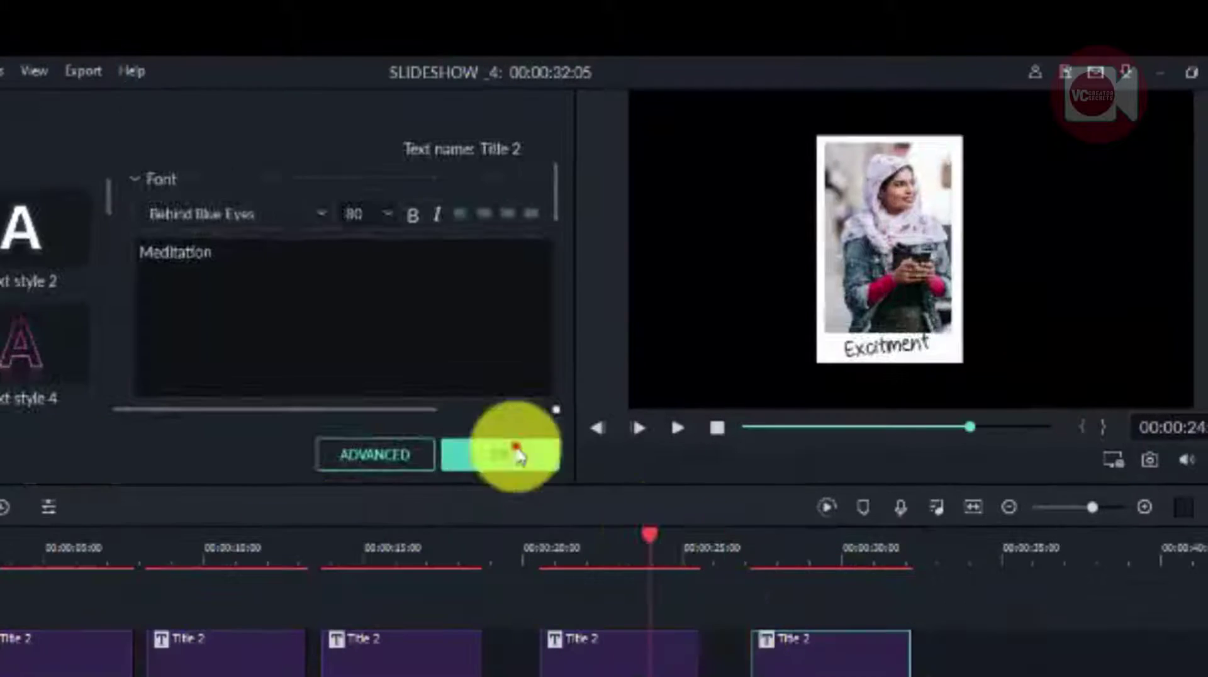
{"action": "left_click", "coordinate": [582, 416]}
Take a snapshot of the "Anger" slide partway through its clip and locate it among the project media
{"action": "left_click", "coordinate": [232, 517]}
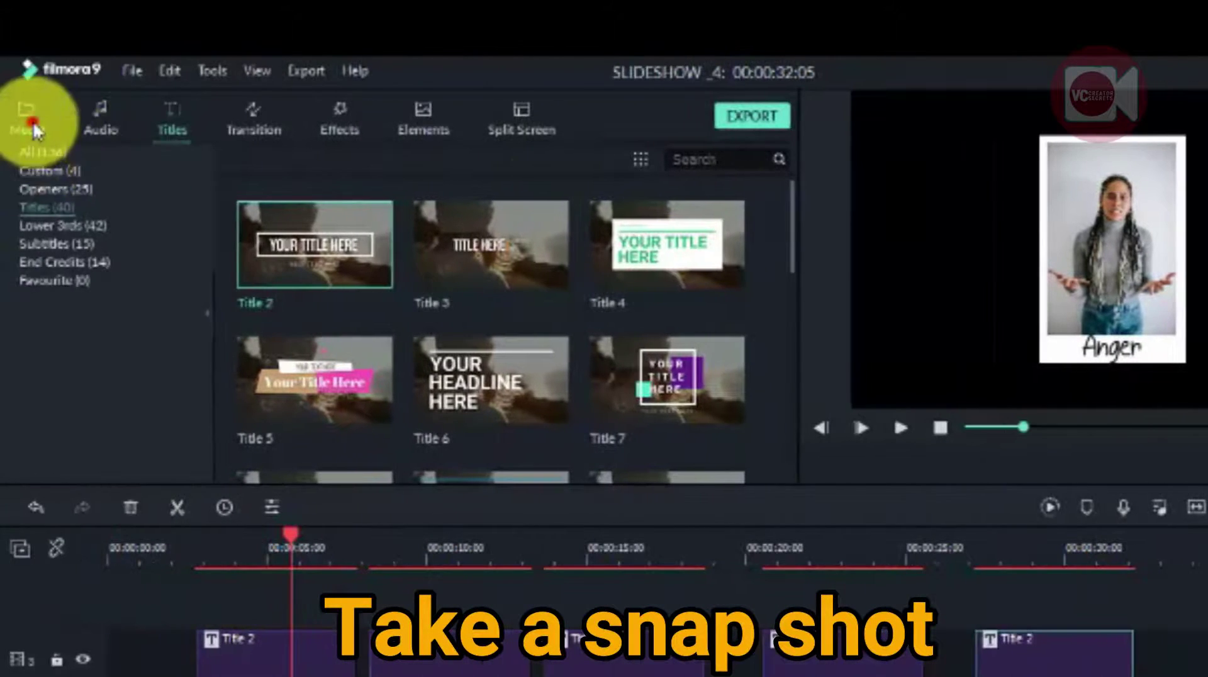
{"action": "left_click", "coordinate": [0, 119]}
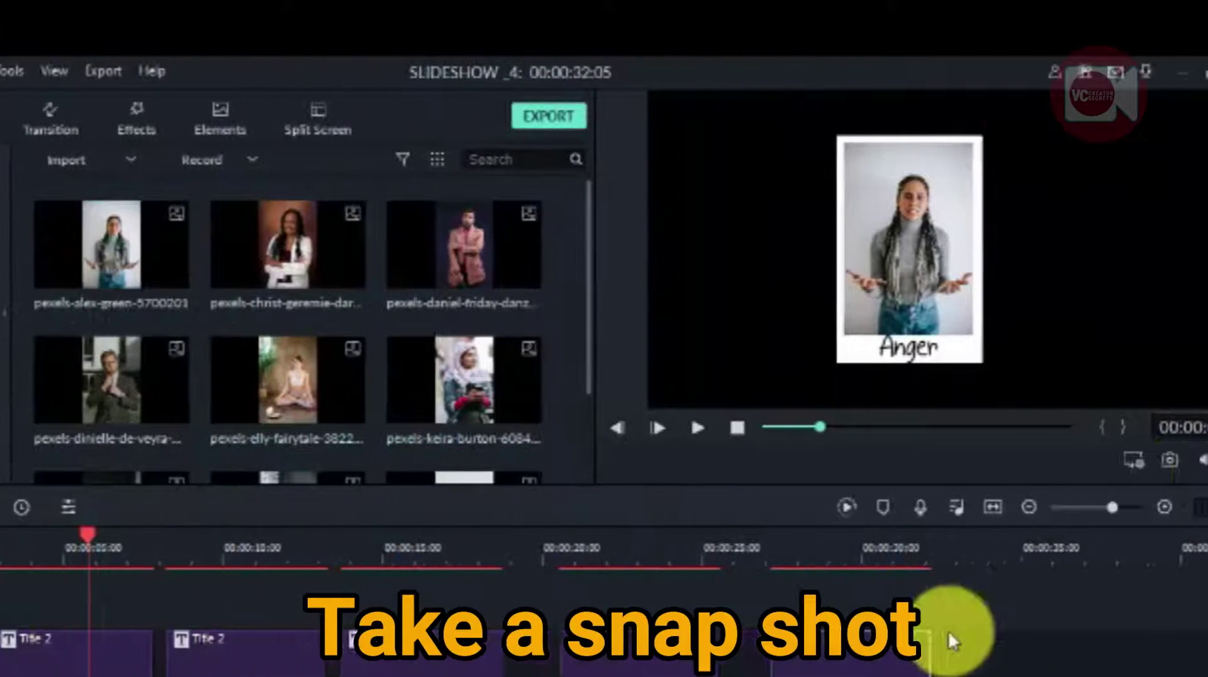
{"action": "left_click", "coordinate": [1139, 460]}
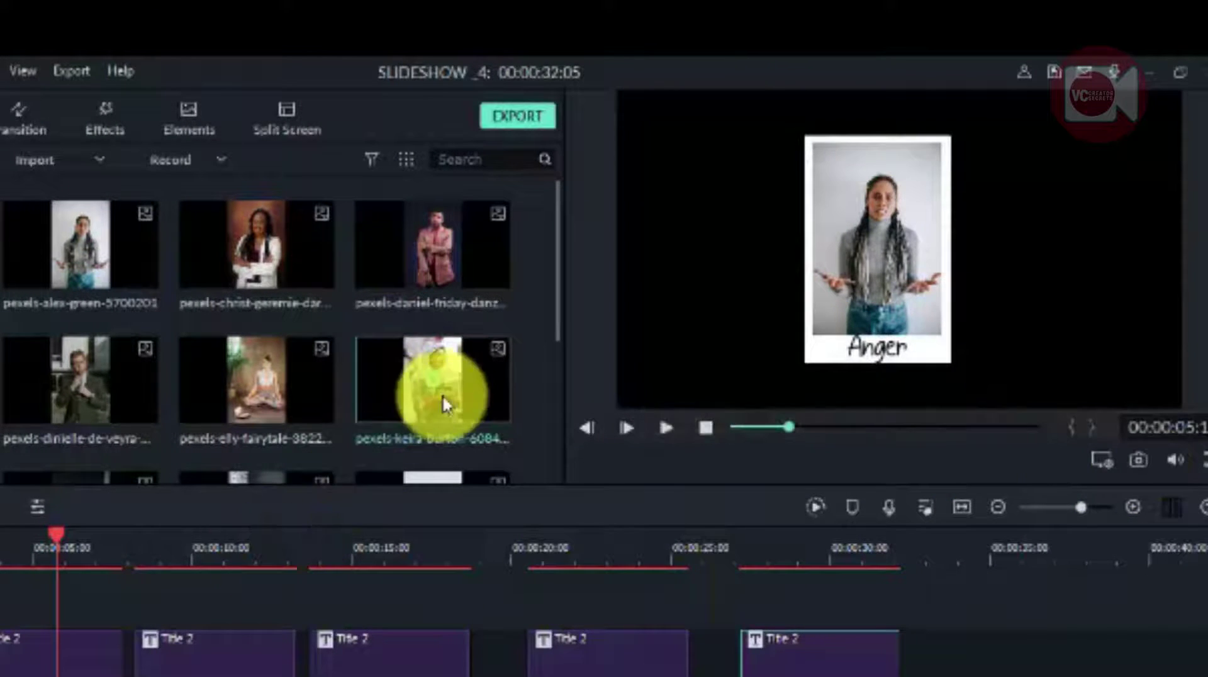
{"action": "scroll", "coordinate": [443, 395], "scroll_direction": "down", "scroll_amount": 3}
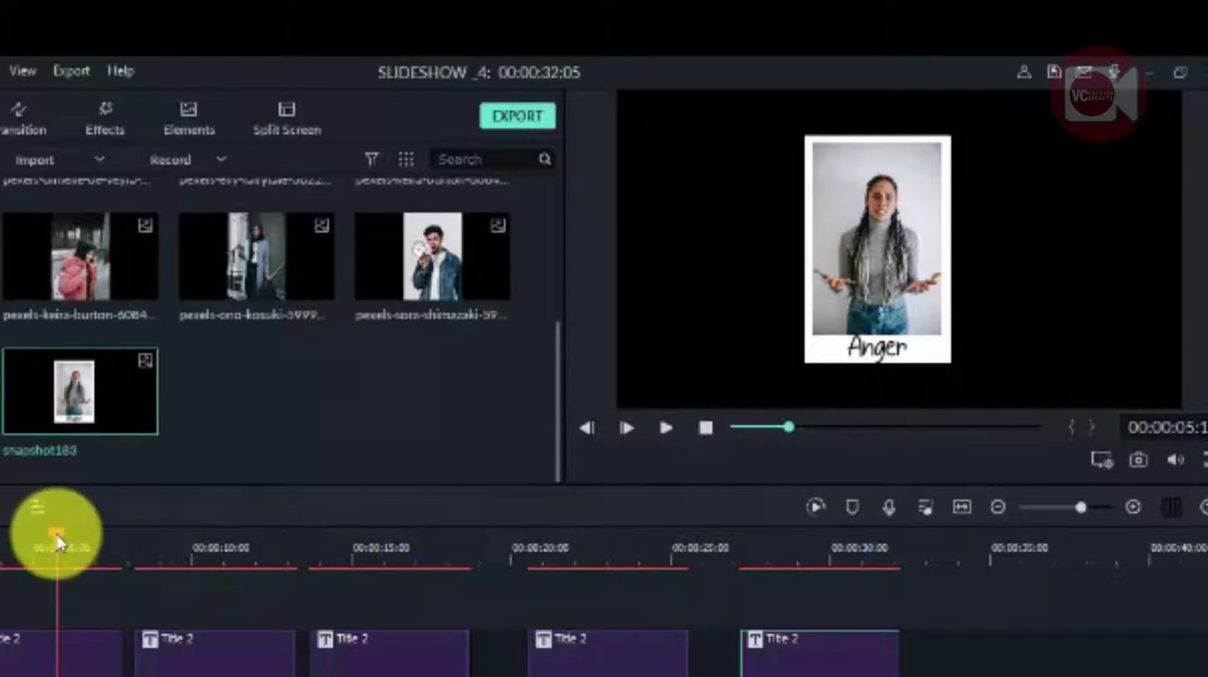
Take snapshots of the "Happy" slide and the "Thinking" slide partway through their clips
{"action": "left_click_drag", "start_coordinate": [127, 534], "coordinate": [177, 536]}
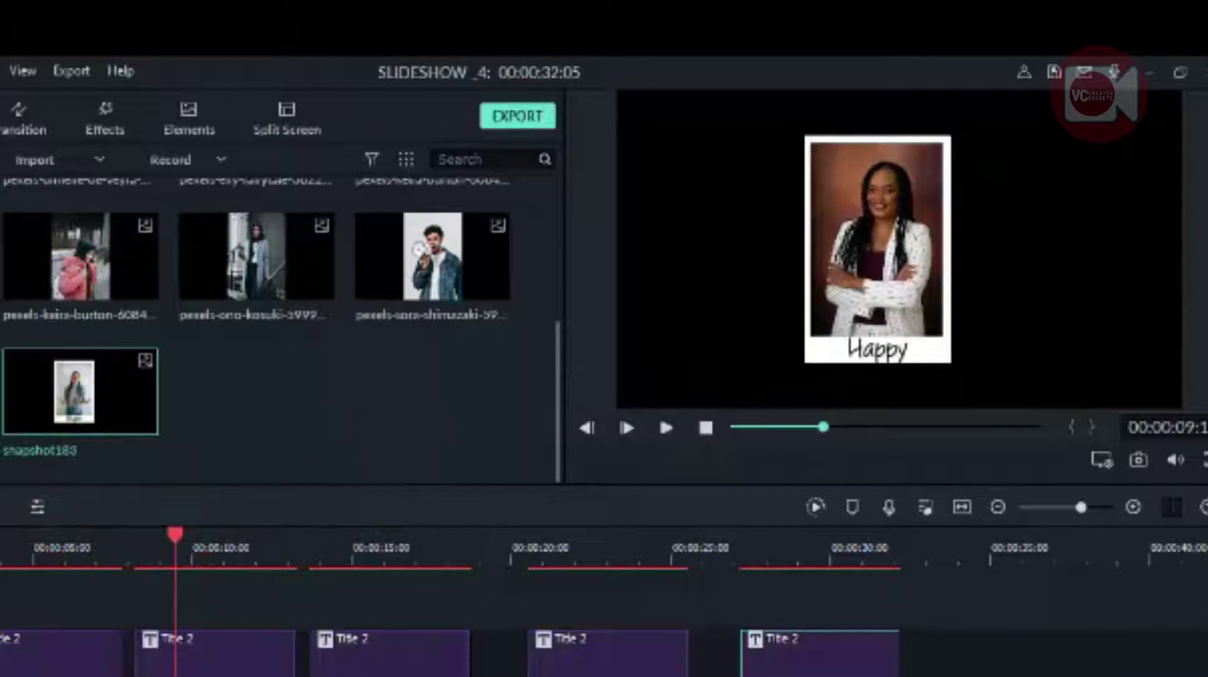
{"action": "left_click", "coordinate": [1140, 461]}
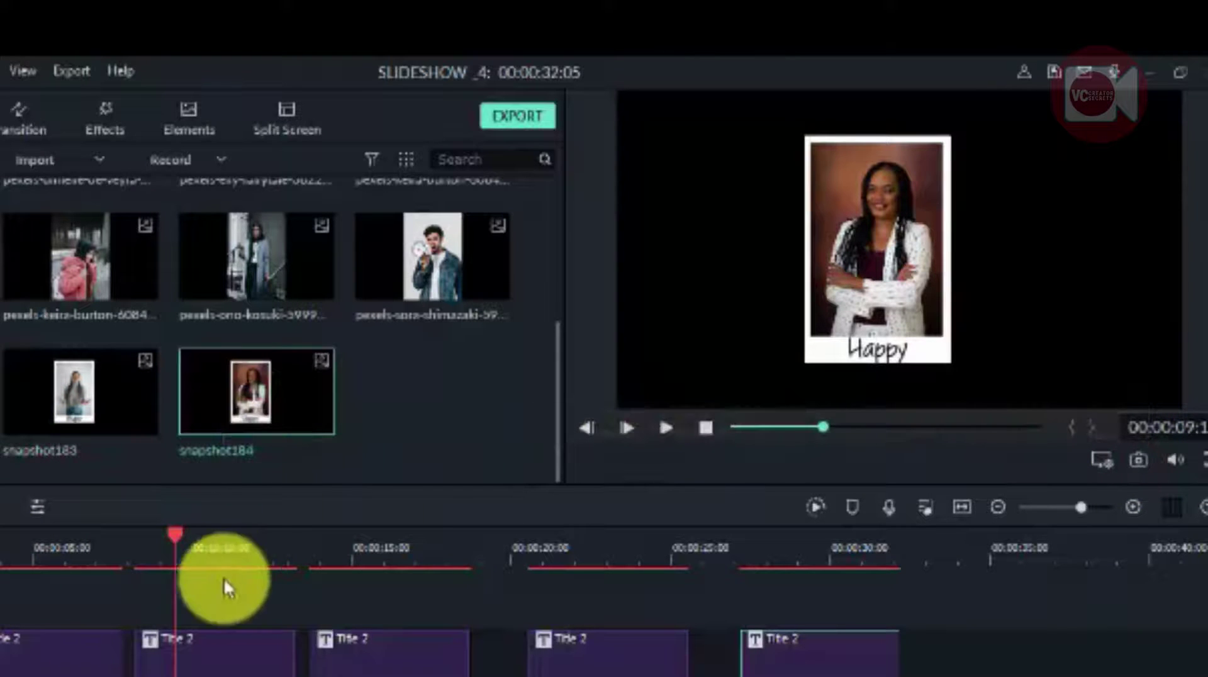
{"action": "left_click", "coordinate": [390, 541]}
{"action": "left_click", "coordinate": [409, 652]}
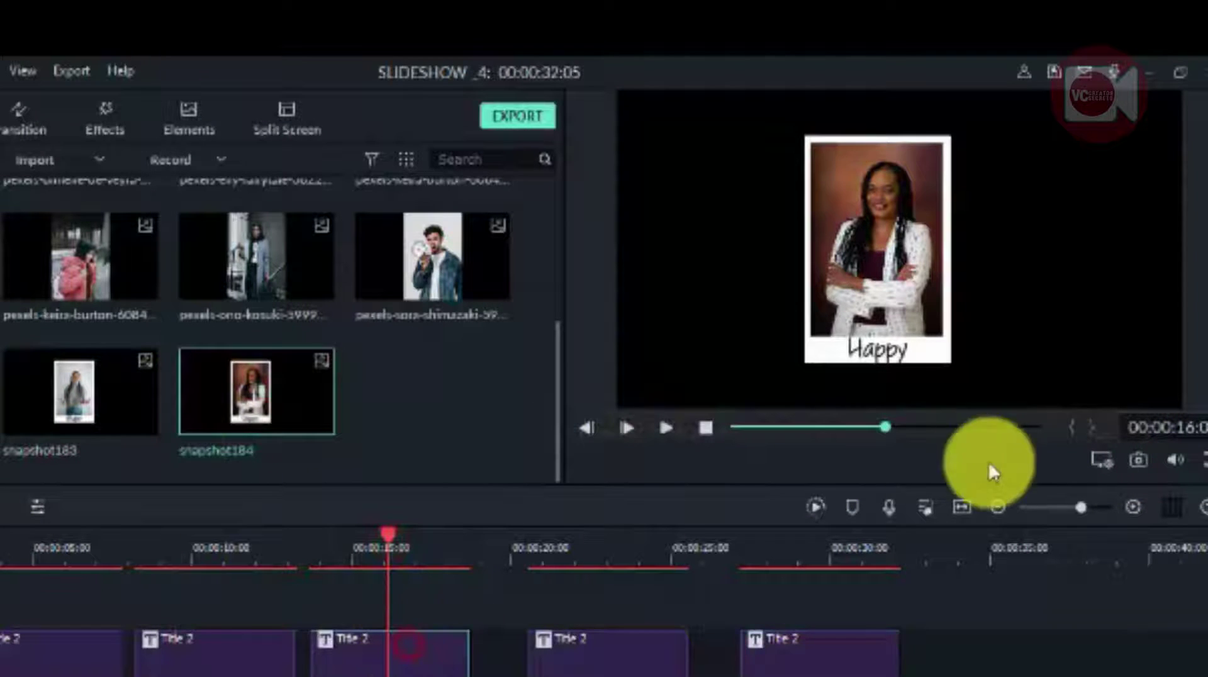
{"action": "left_click", "coordinate": [1144, 458]}
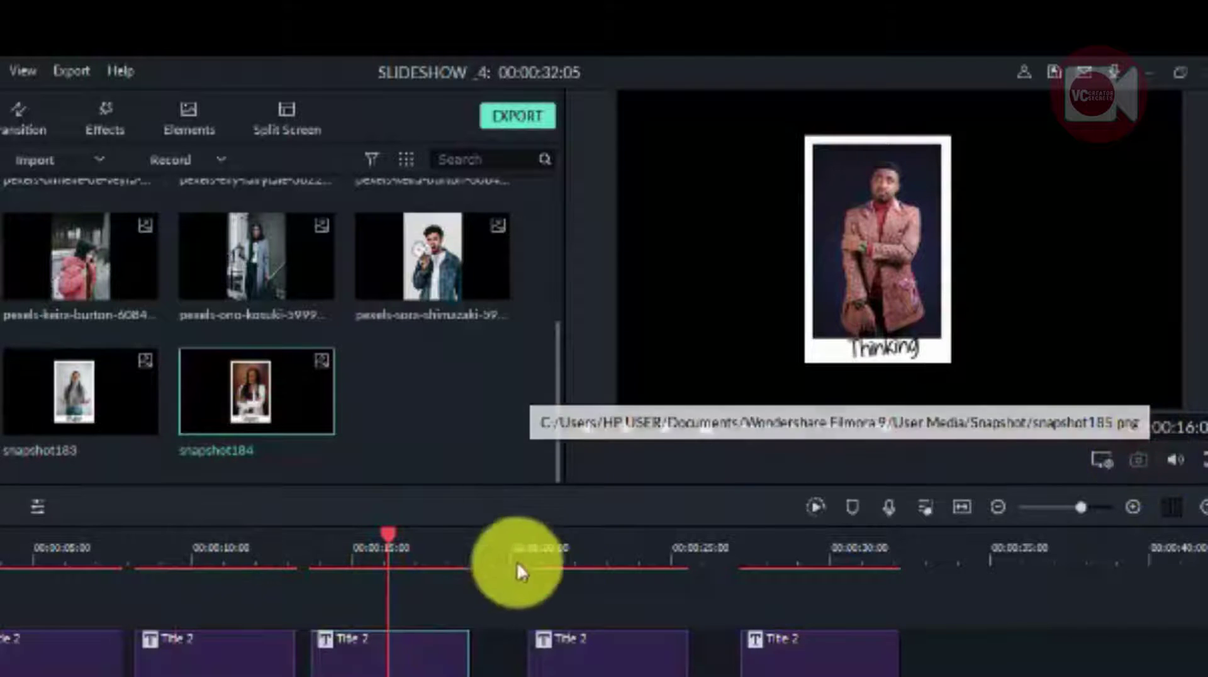
Take snapshots of the "Excitment" slide and the "Meditation" slide partway through their clips
{"action": "left_click", "coordinate": [606, 555]}
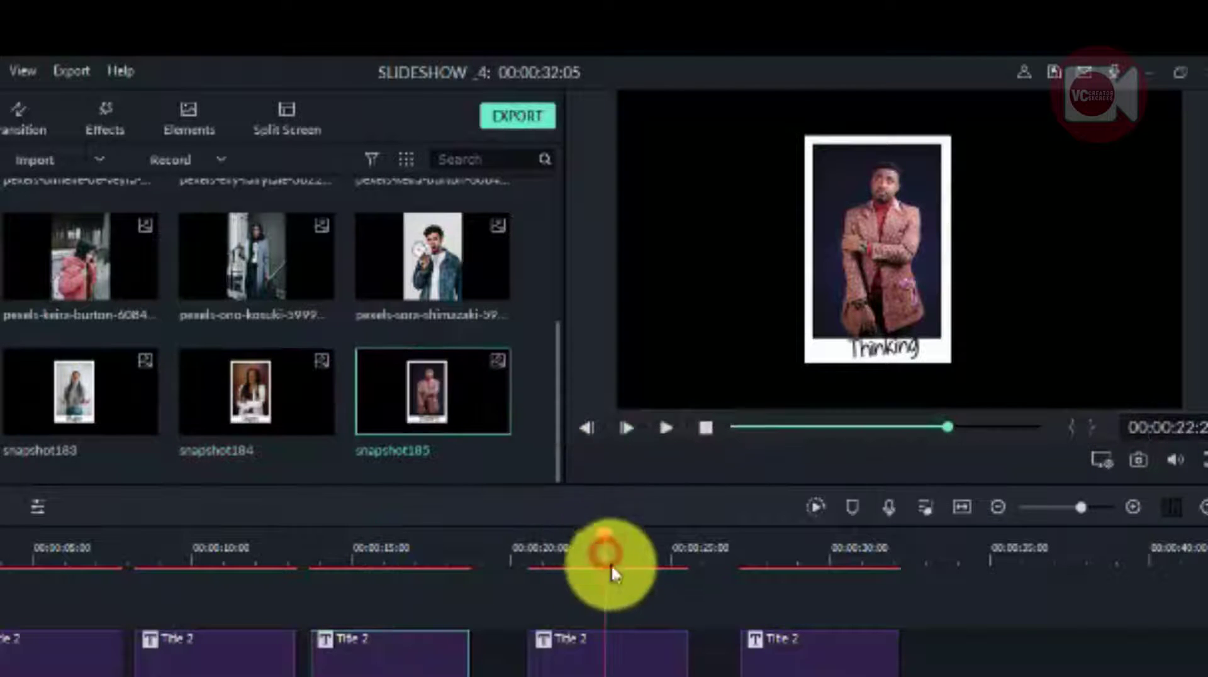
{"action": "left_click", "coordinate": [629, 645]}
{"action": "left_click", "coordinate": [1135, 459]}
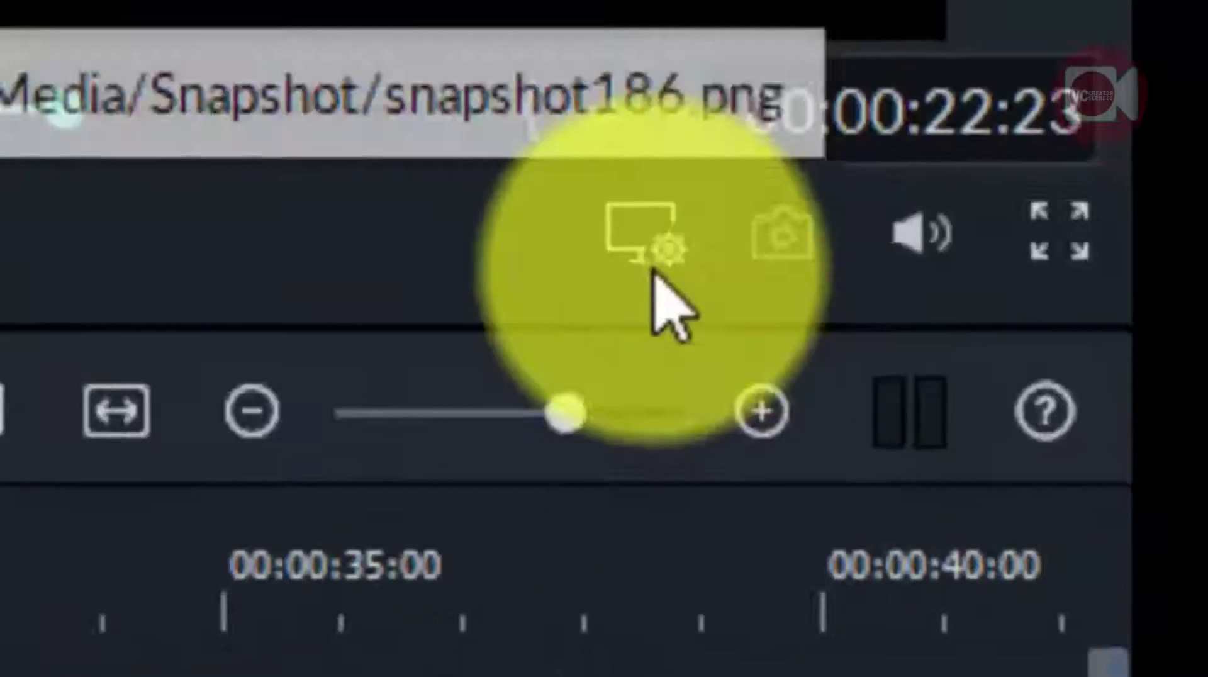
{"action": "left_click_drag", "start_coordinate": [604, 535], "coordinate": [802, 536]}
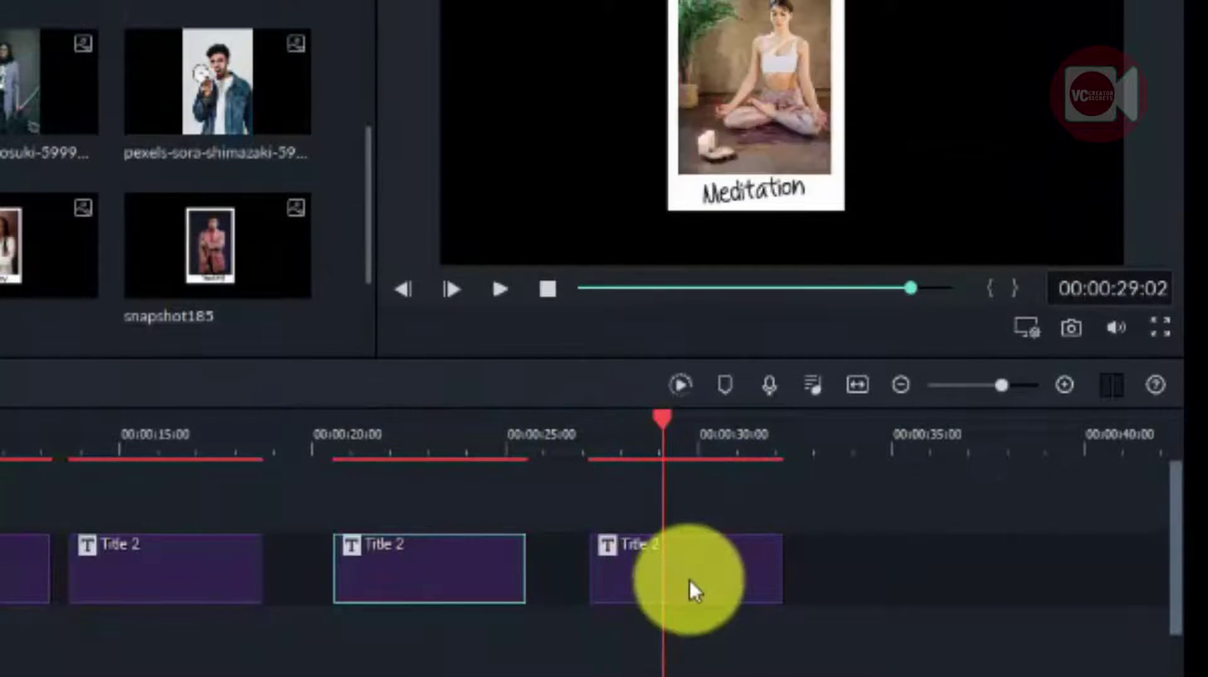
{"action": "left_click", "coordinate": [692, 591]}
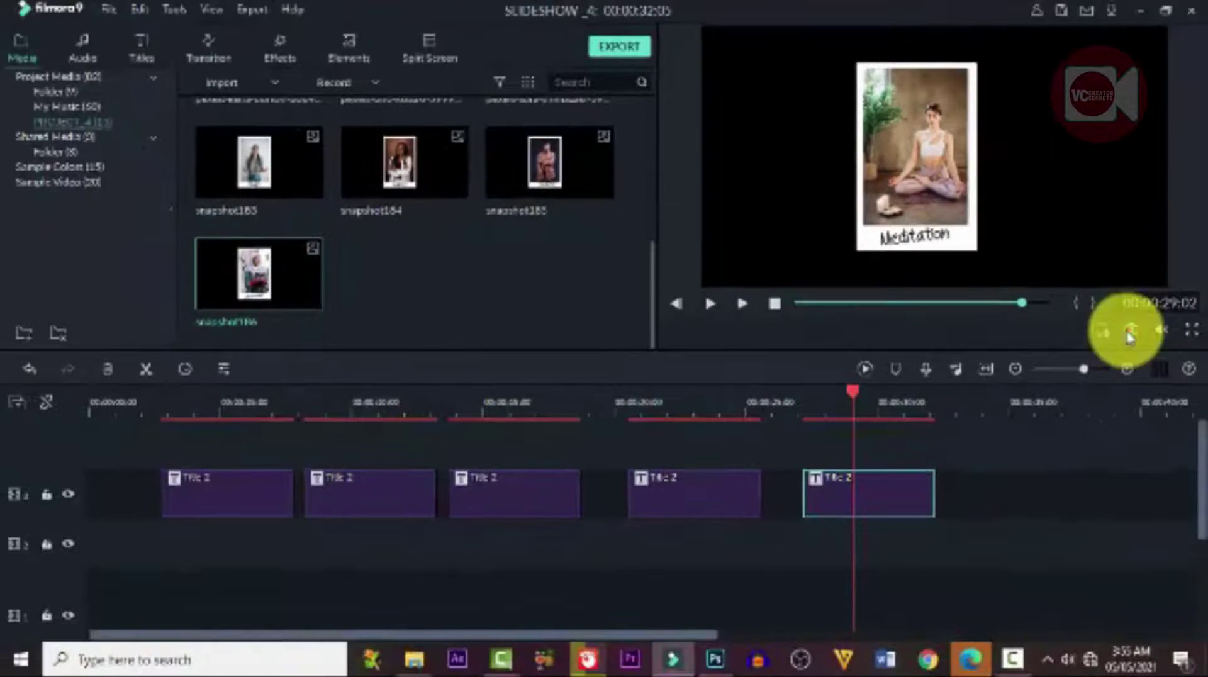
{"action": "left_click", "coordinate": [1071, 327]}
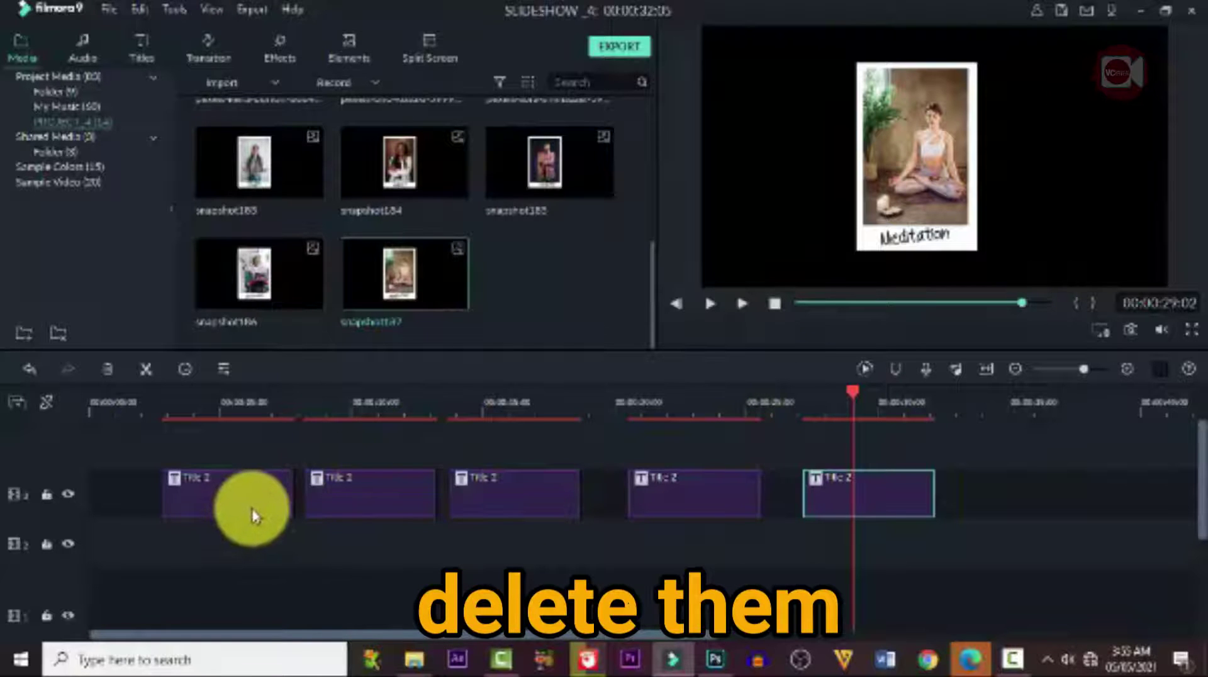
Select all five title clips on the timeline and delete them
{"action": "left_click", "coordinate": [263, 485]}
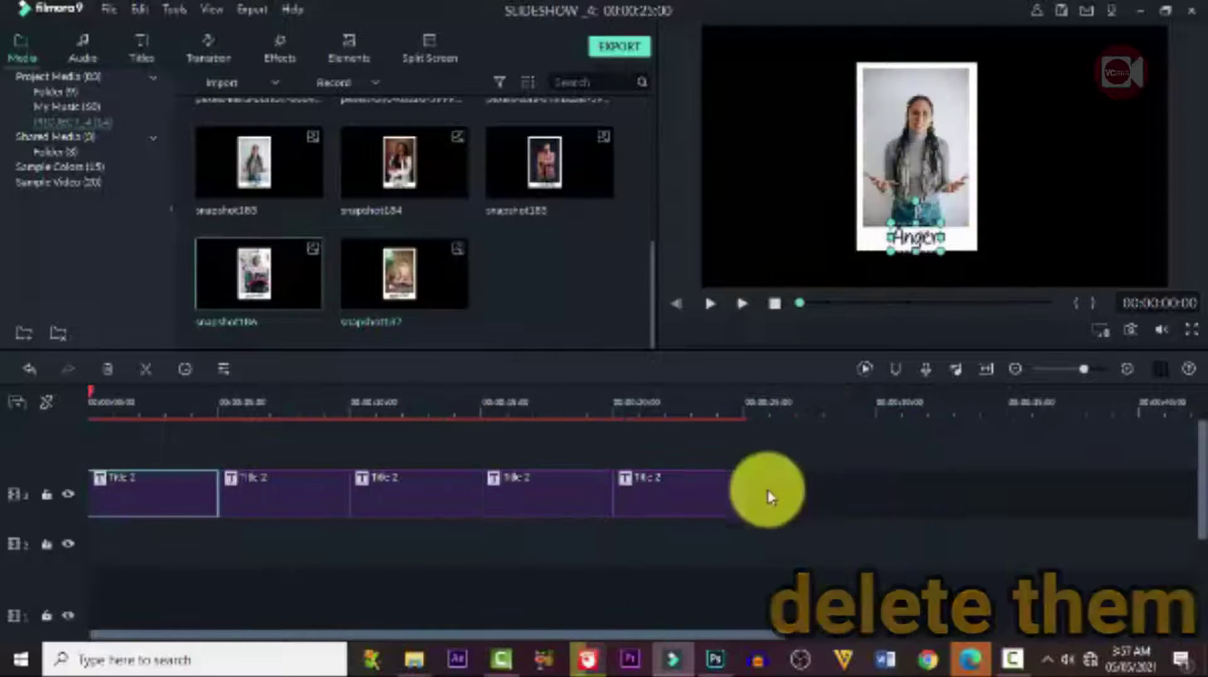
{"action": "left_click_drag", "start_coordinate": [773, 495], "coordinate": [168, 493]}
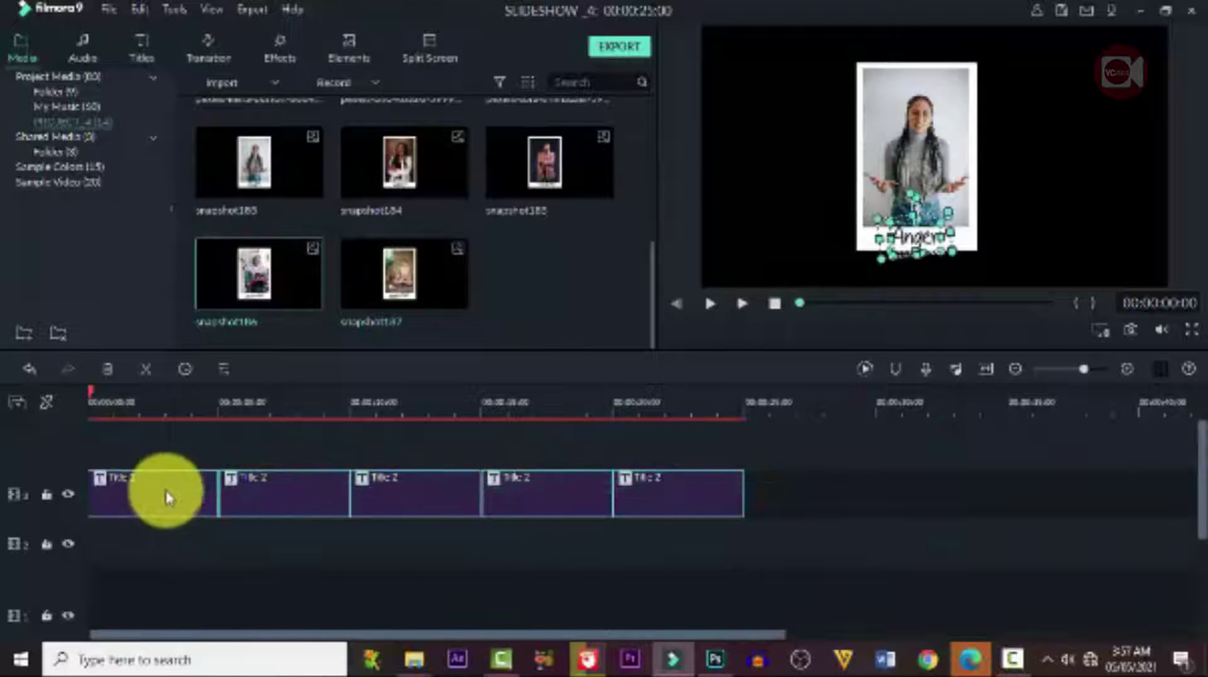
{"action": "left_click", "coordinate": [109, 372]}
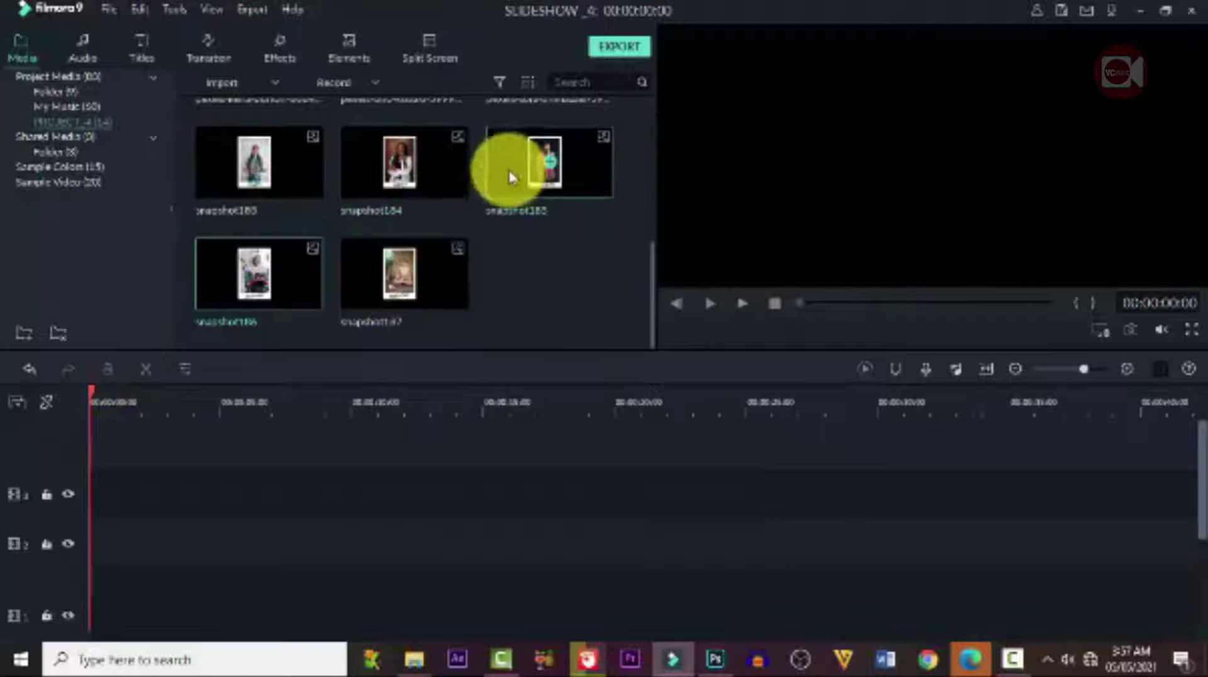
Place the five original photos for Anger, Happy, Thinking, Excitment and Meditation end to end on track 3, from the timeline start
{"action": "scroll", "coordinate": [488, 245], "scroll_direction": "up", "scroll_amount": 10}
{"action": "left_click_drag", "start_coordinate": [262, 148], "coordinate": [94, 489]}
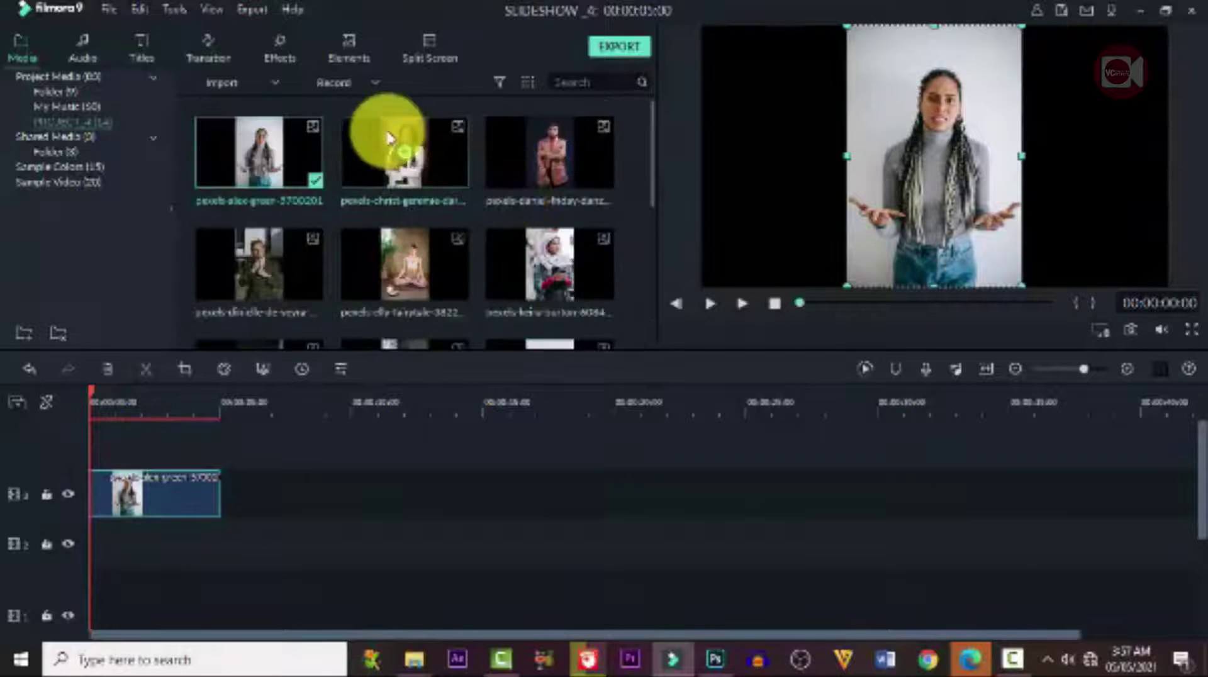
{"action": "left_click_drag", "start_coordinate": [440, 156], "coordinate": [229, 493]}
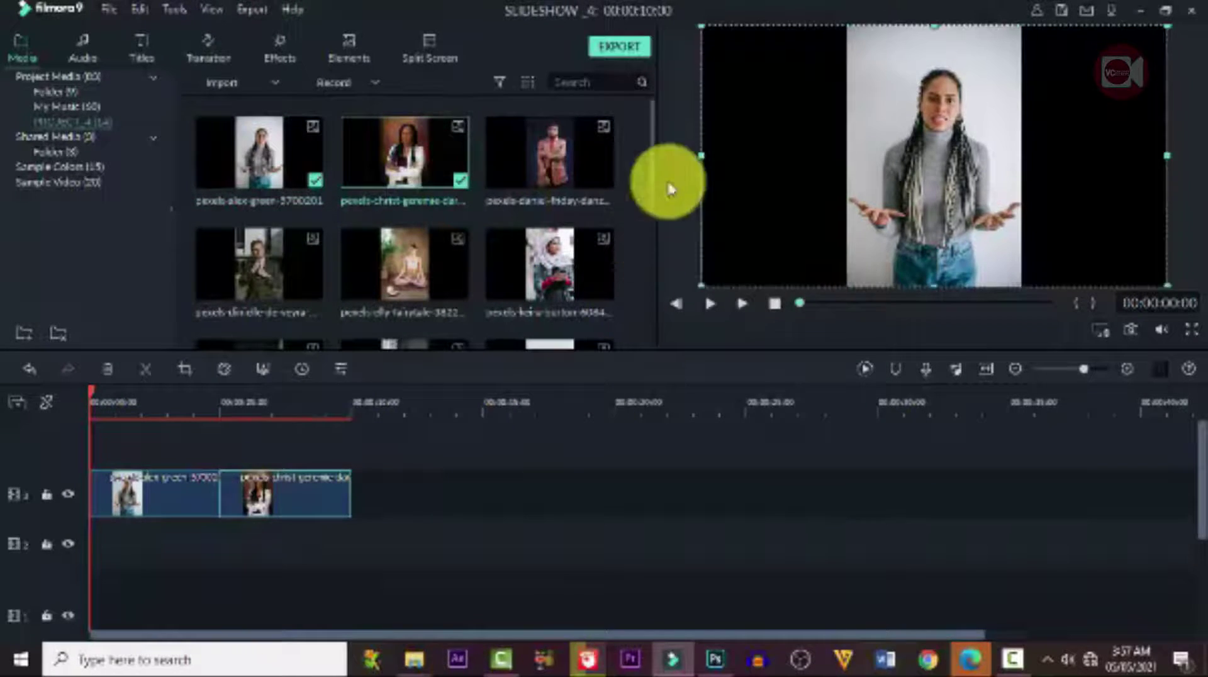
{"action": "left_click_drag", "start_coordinate": [589, 161], "coordinate": [362, 496]}
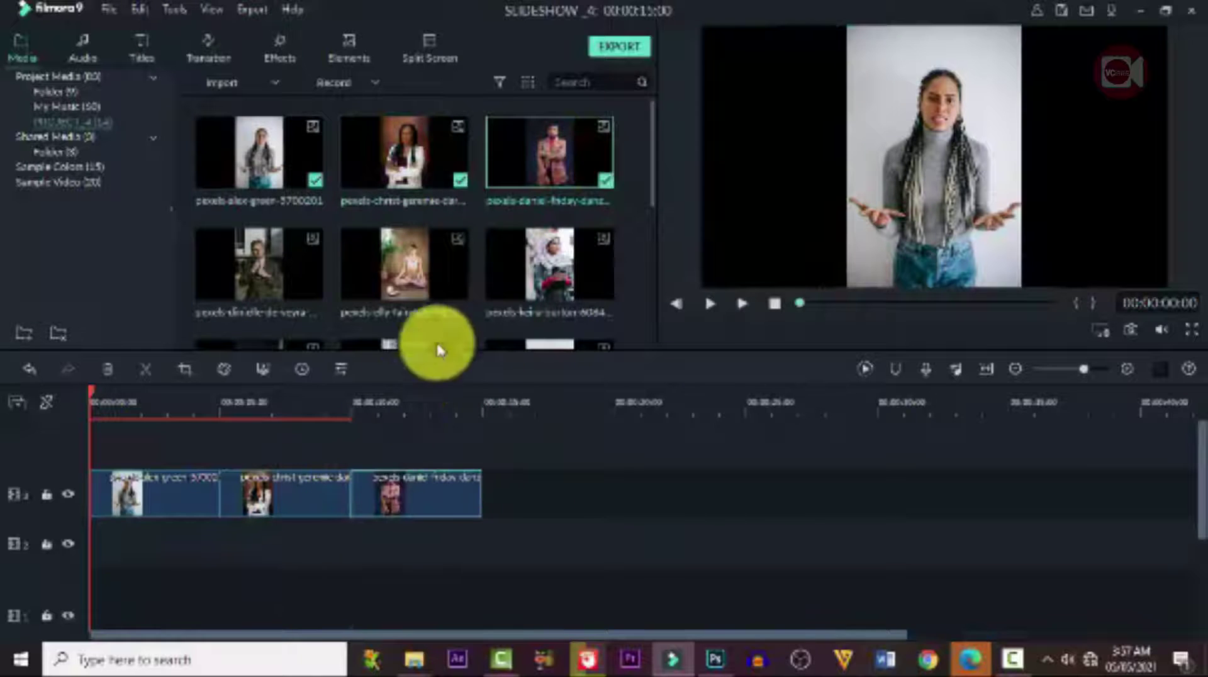
{"action": "scroll", "coordinate": [467, 296], "scroll_direction": "down", "scroll_amount": 5}
{"action": "scroll", "coordinate": [465, 295], "scroll_direction": "up", "scroll_amount": 5}
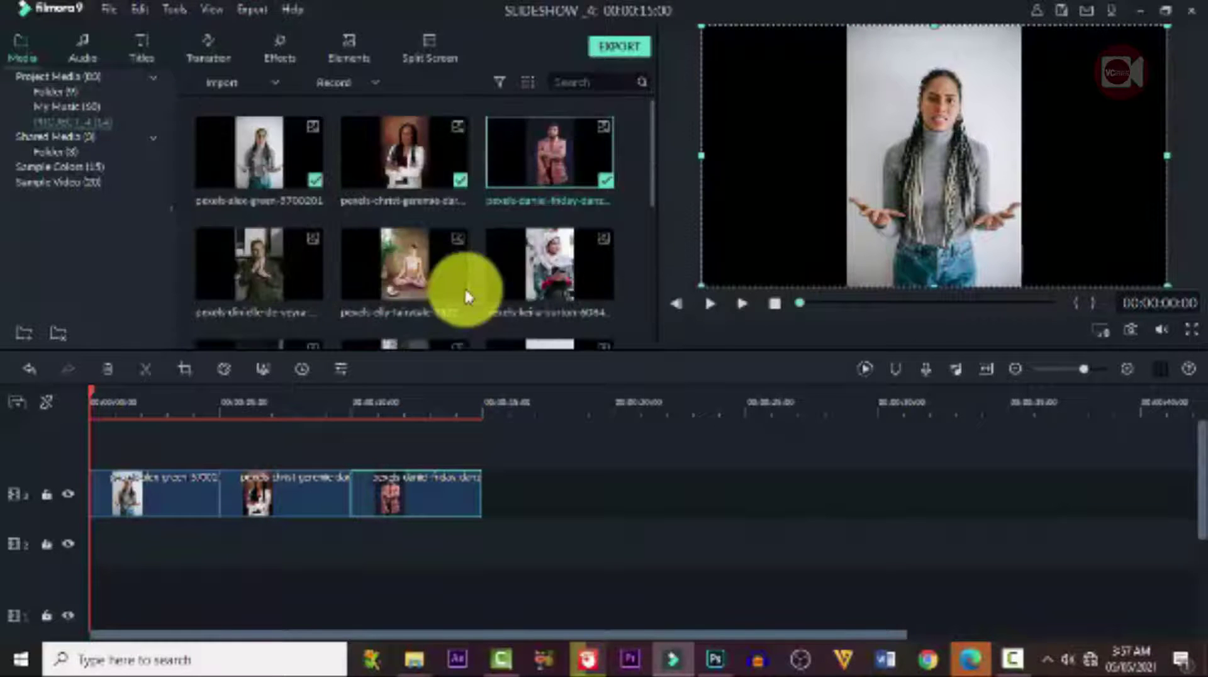
{"action": "left_click_drag", "start_coordinate": [558, 256], "coordinate": [491, 489]}
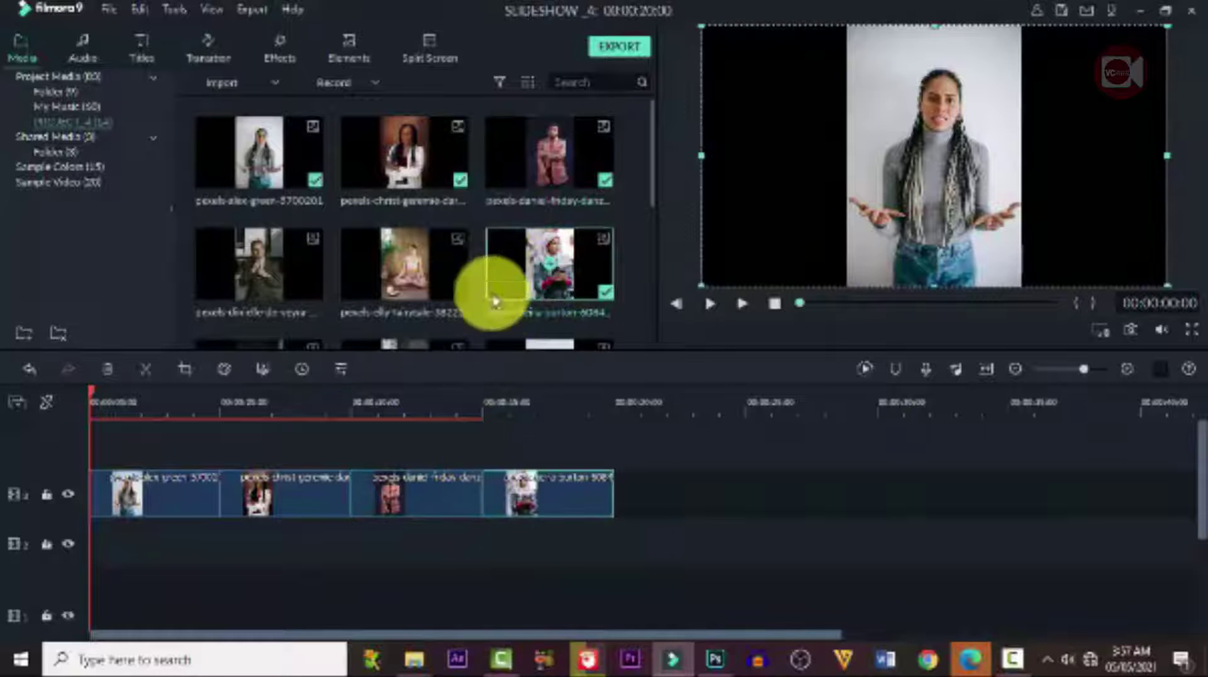
{"action": "left_click_drag", "start_coordinate": [472, 315], "coordinate": [607, 480]}
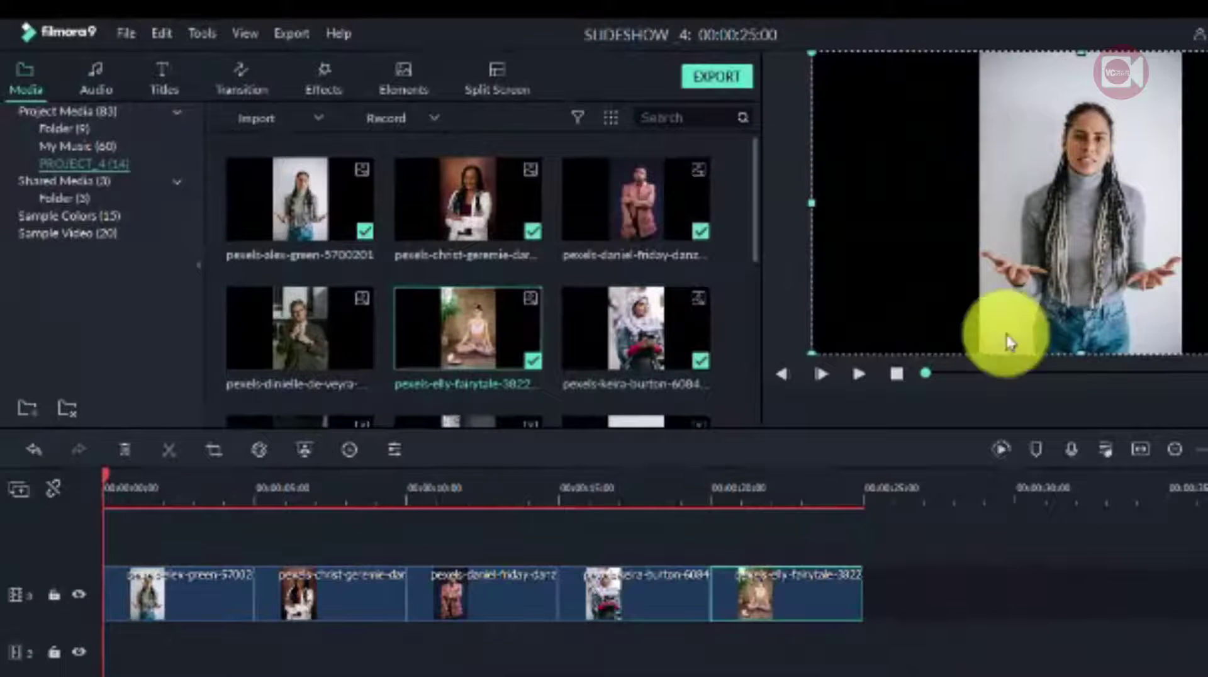
Apply Crop to Fit to the first three photo clips on the timeline
{"action": "right_click", "coordinate": [203, 604]}
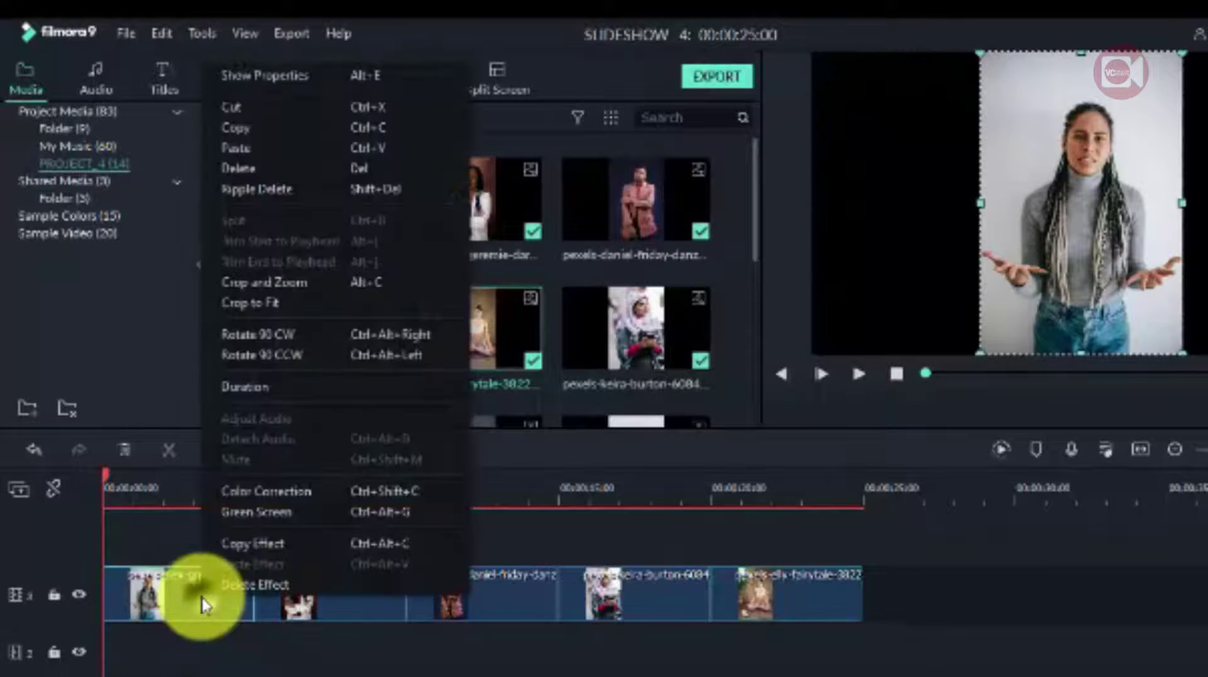
{"action": "left_click", "coordinate": [264, 302]}
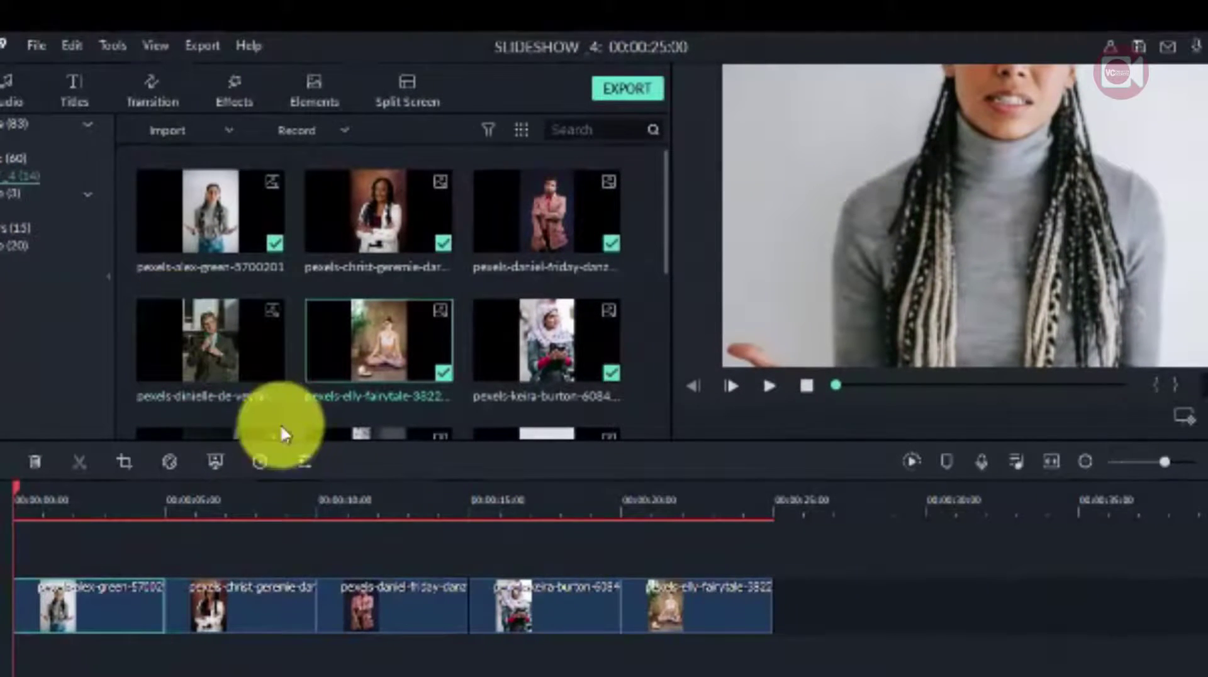
{"action": "right_click", "coordinate": [270, 599]}
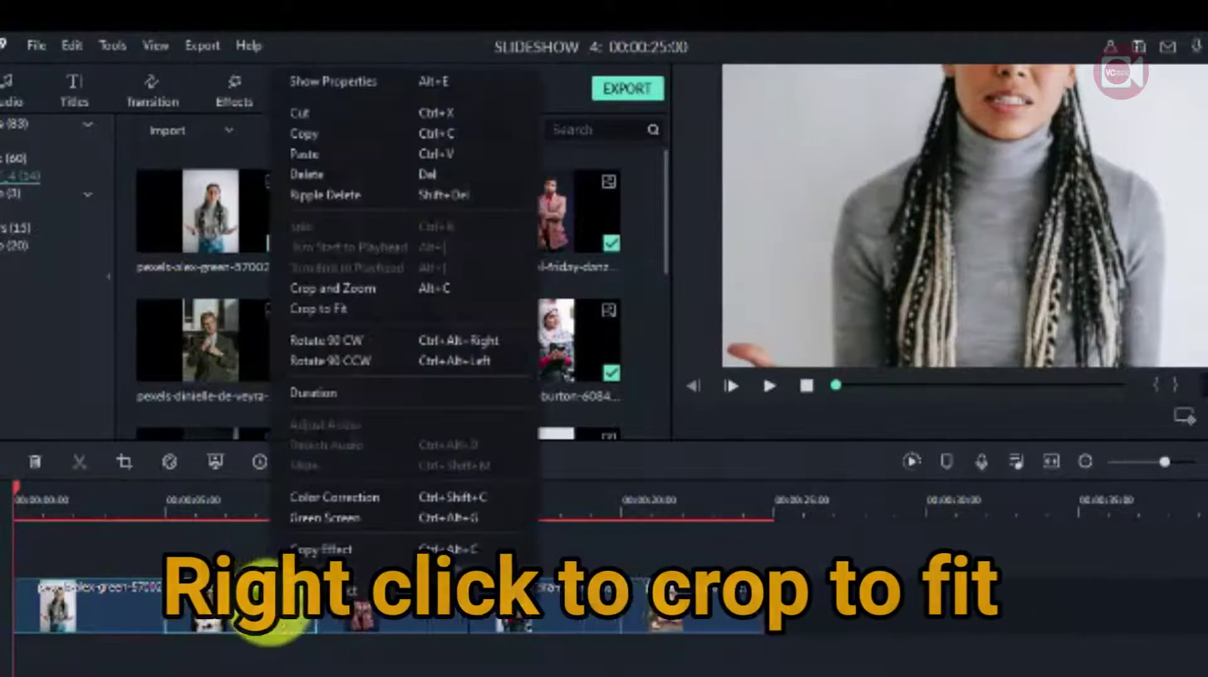
{"action": "left_click", "coordinate": [346, 307]}
{"action": "left_click", "coordinate": [245, 497]}
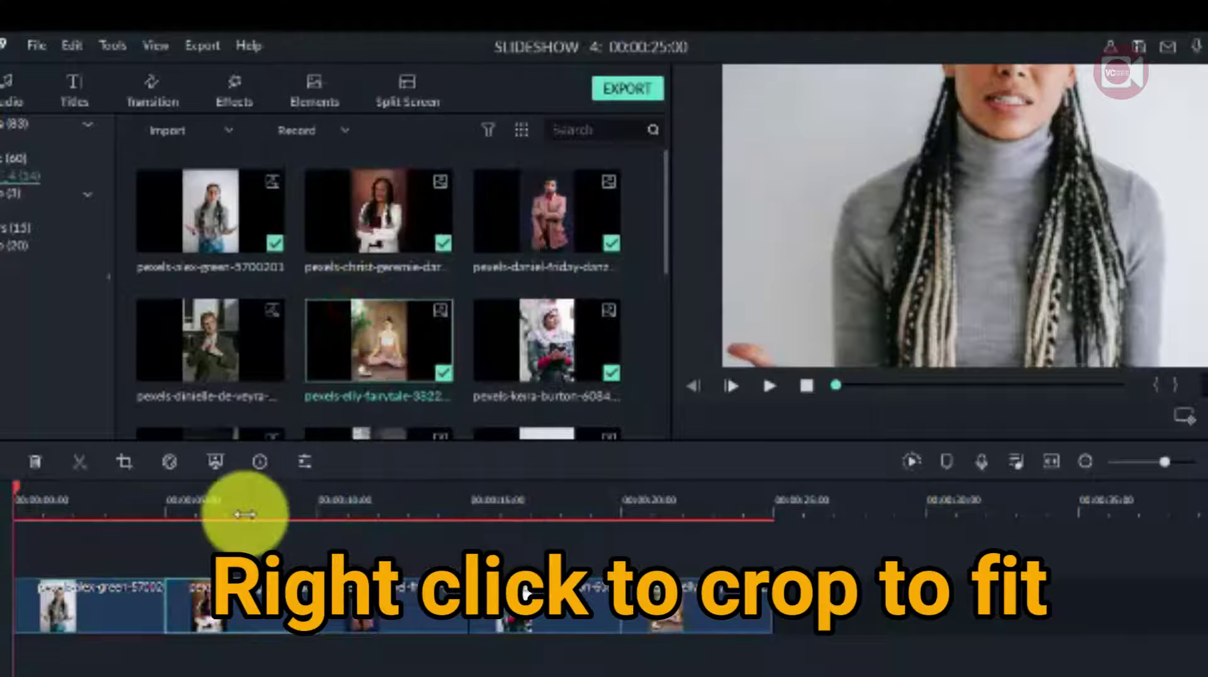
{"action": "left_click", "coordinate": [415, 497]}
{"action": "right_click", "coordinate": [424, 598]}
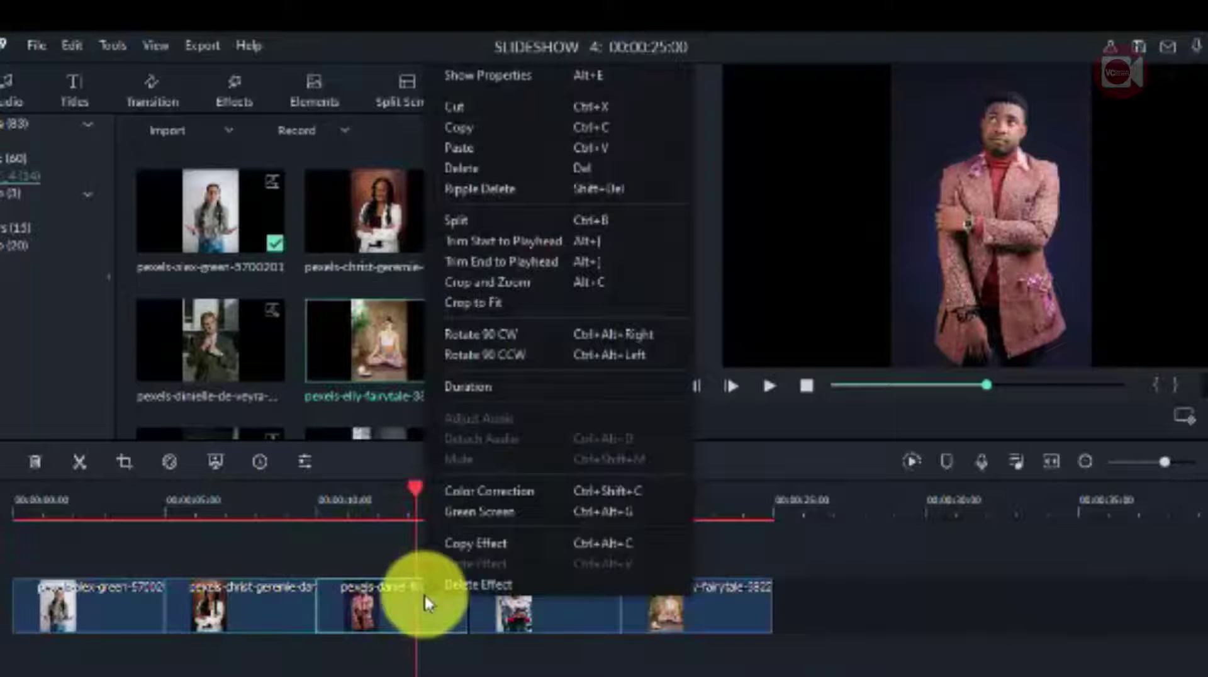
{"action": "left_click", "coordinate": [492, 302]}
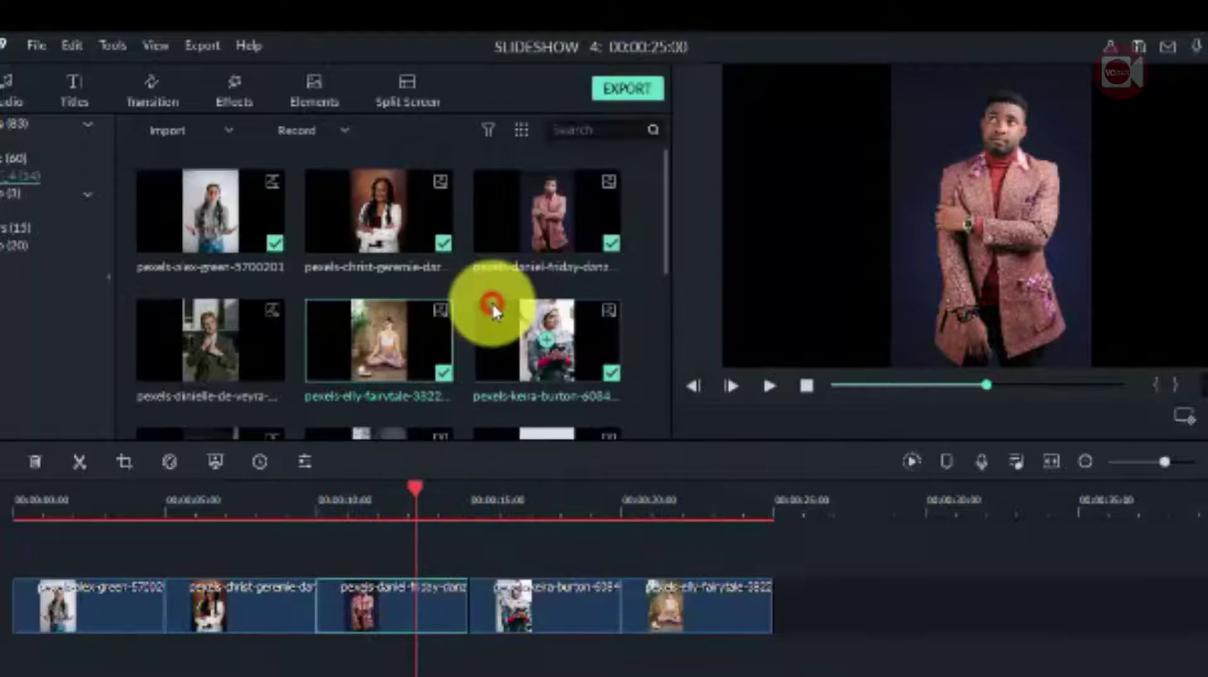
Apply Crop to Fit to the last two photo clips and return the playhead to the start
{"action": "left_click", "coordinate": [540, 505]}
{"action": "right_click", "coordinate": [562, 594]}
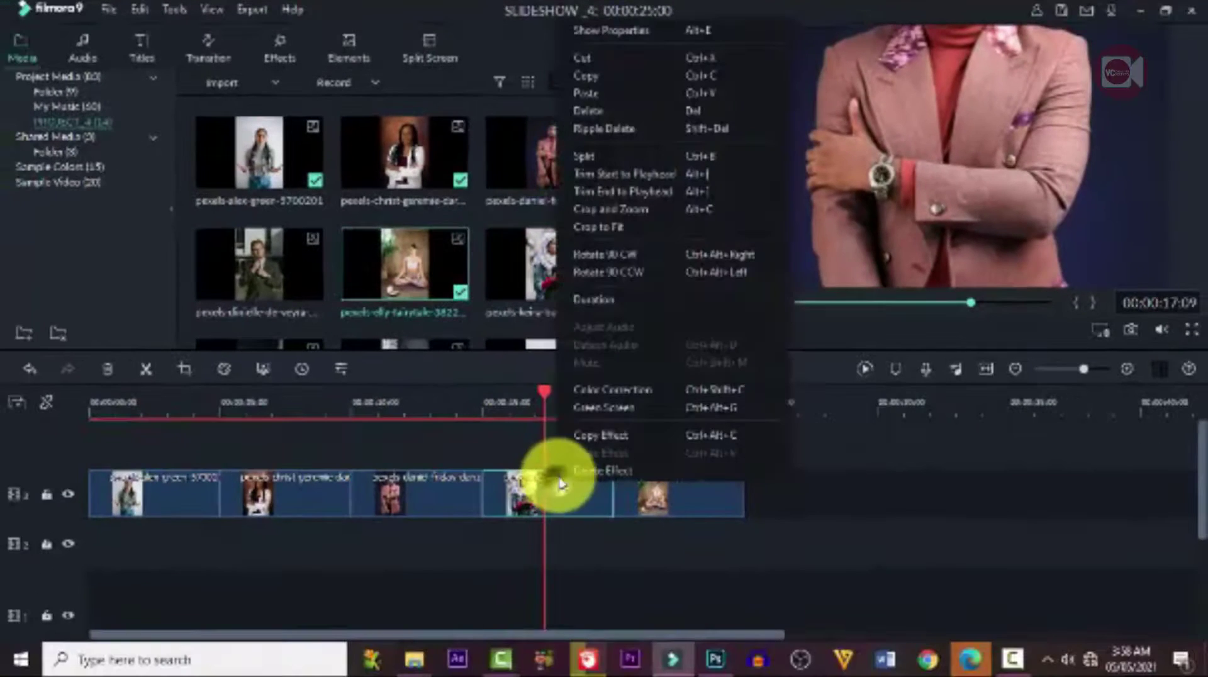
{"action": "left_click", "coordinate": [615, 234]}
{"action": "left_click", "coordinate": [669, 408]}
{"action": "right_click", "coordinate": [679, 486]}
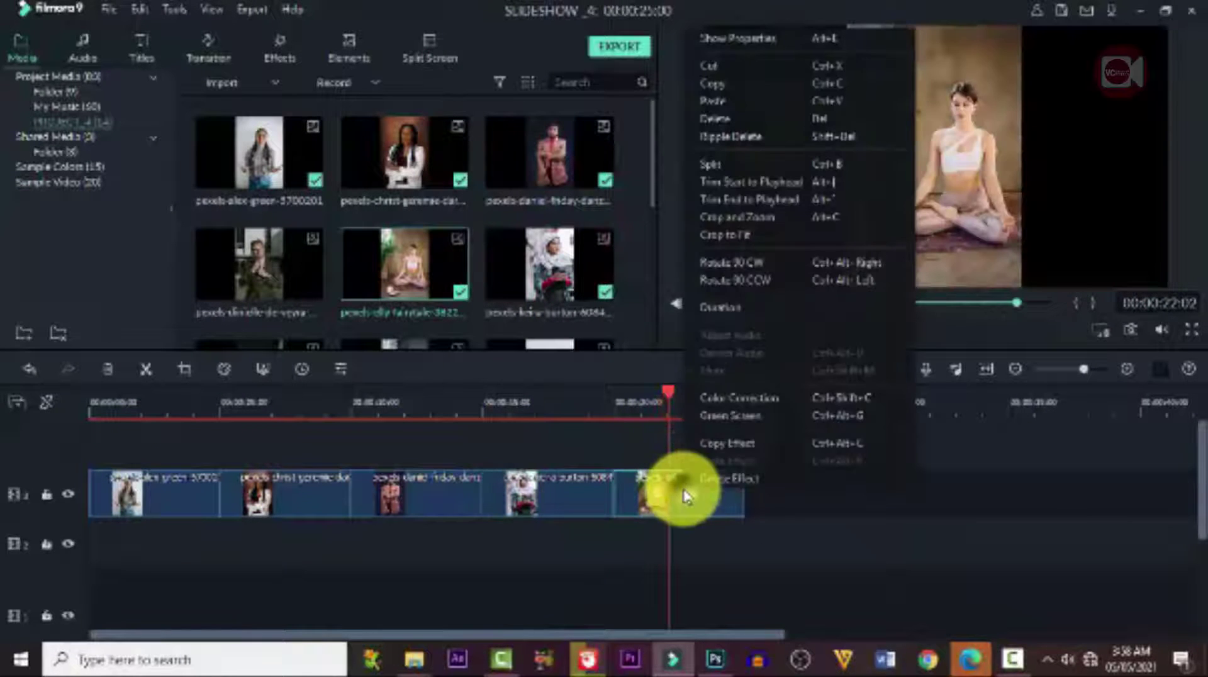
{"action": "left_click", "coordinate": [711, 237]}
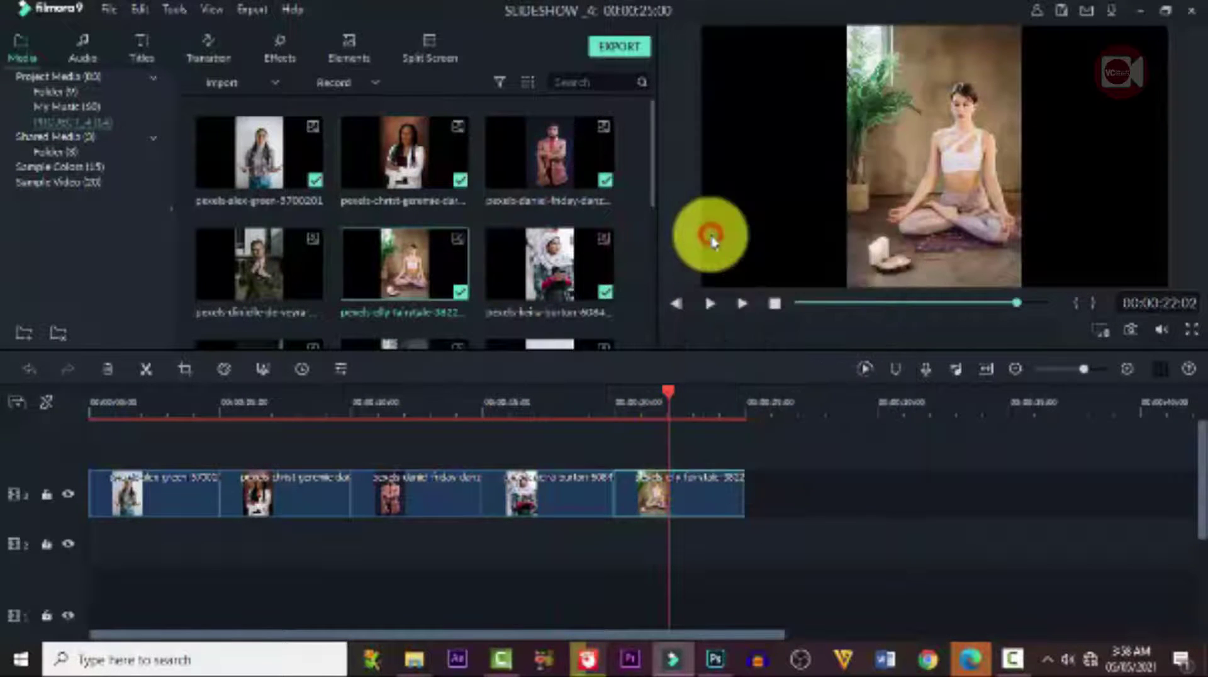
{"action": "left_click_drag", "start_coordinate": [669, 403], "coordinate": [82, 459]}
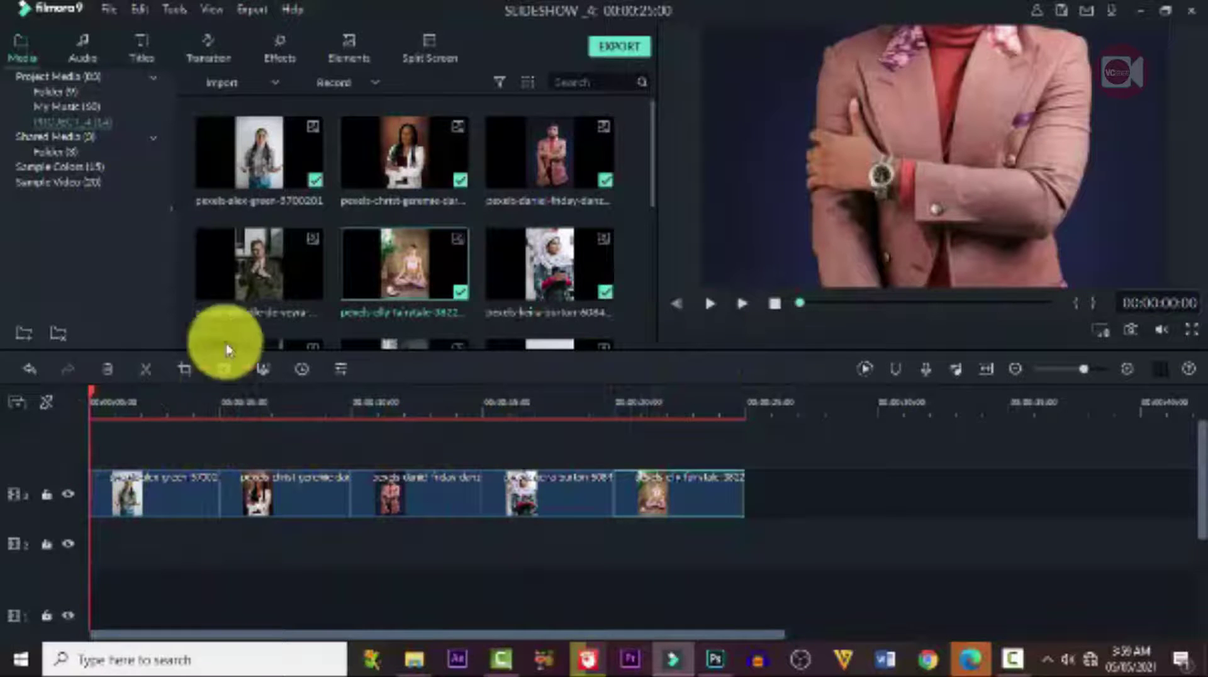
Add the Square Blur effect on the track above the photos, extend it over all five clips, and scrub through to check it
{"action": "left_click", "coordinate": [291, 55]}
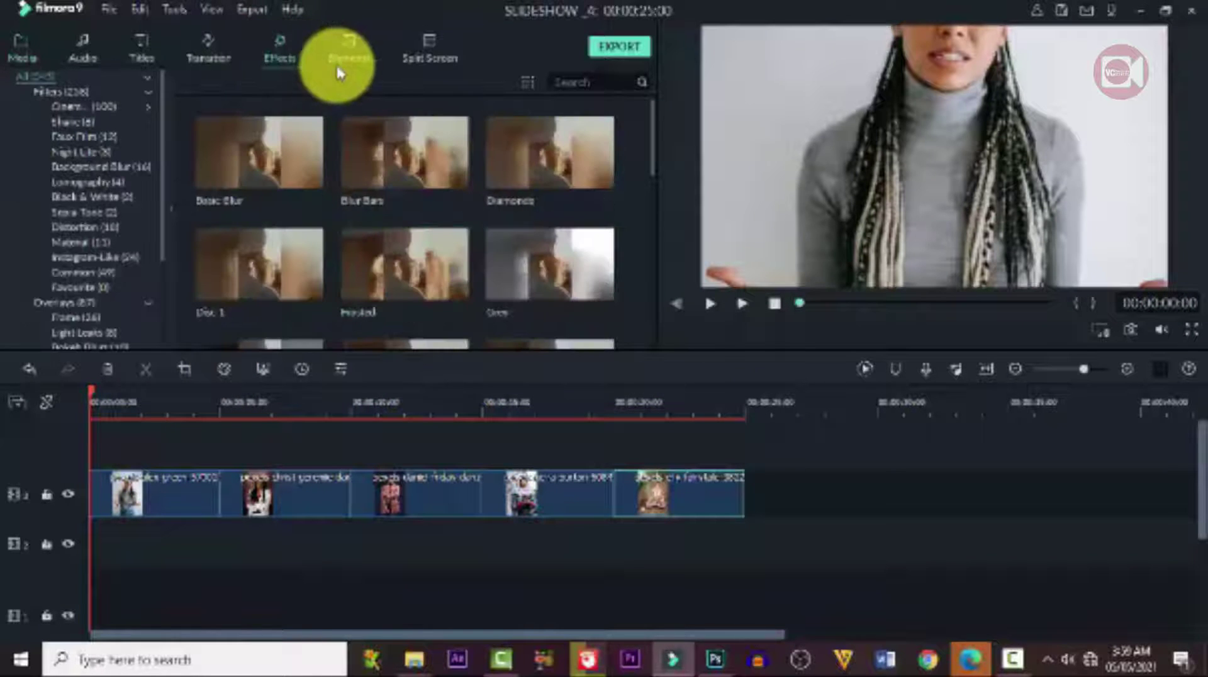
{"action": "left_click", "coordinate": [564, 80]}
{"action": "type", "text": "sq"}
{"action": "left_click_drag", "start_coordinate": [309, 146], "coordinate": [104, 448]}
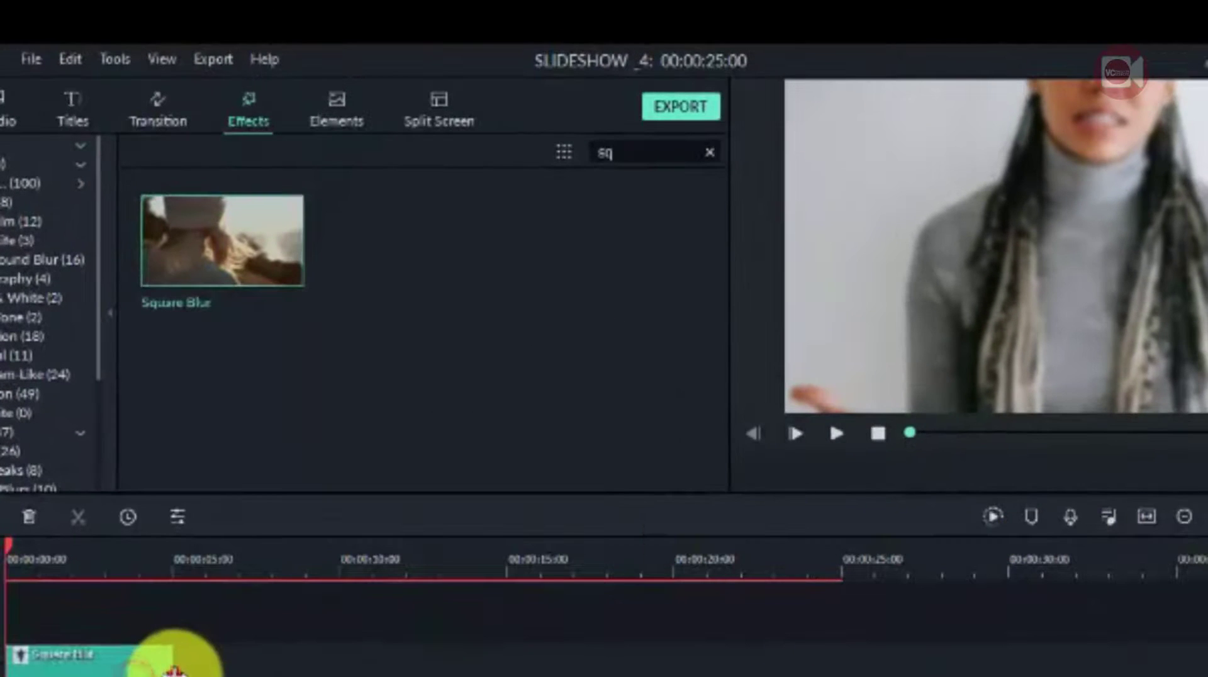
{"action": "left_click_drag", "start_coordinate": [211, 510], "coordinate": [761, 514]}
{"action": "left_click_drag", "start_coordinate": [842, 667], "coordinate": [842, 667]}
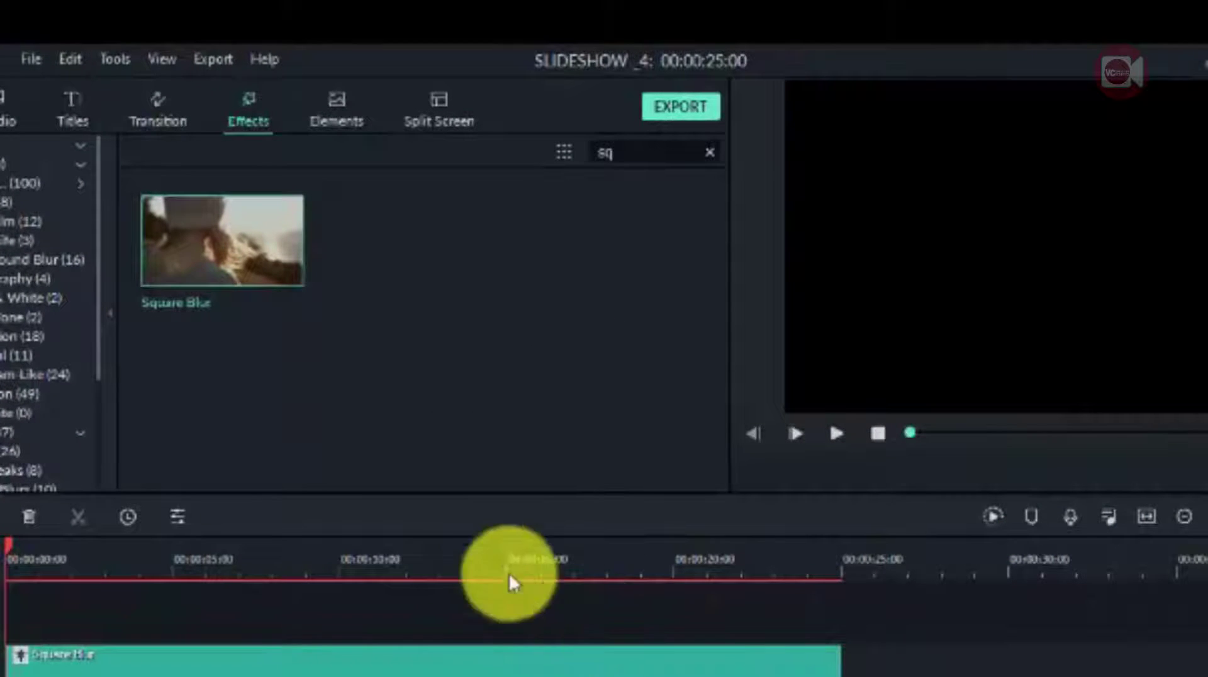
{"action": "left_click", "coordinate": [499, 555]}
{"action": "left_click_drag", "start_coordinate": [499, 548], "coordinate": [476, 572]}
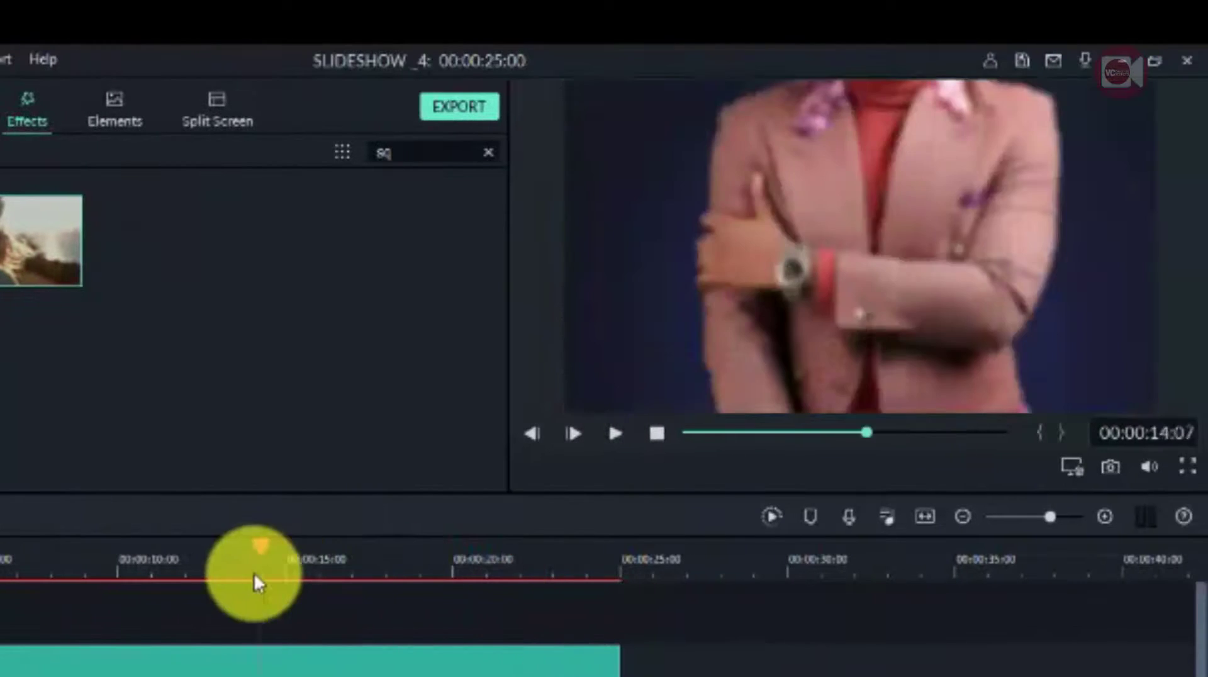
{"action": "left_click_drag", "start_coordinate": [255, 573], "coordinate": [5, 563]}
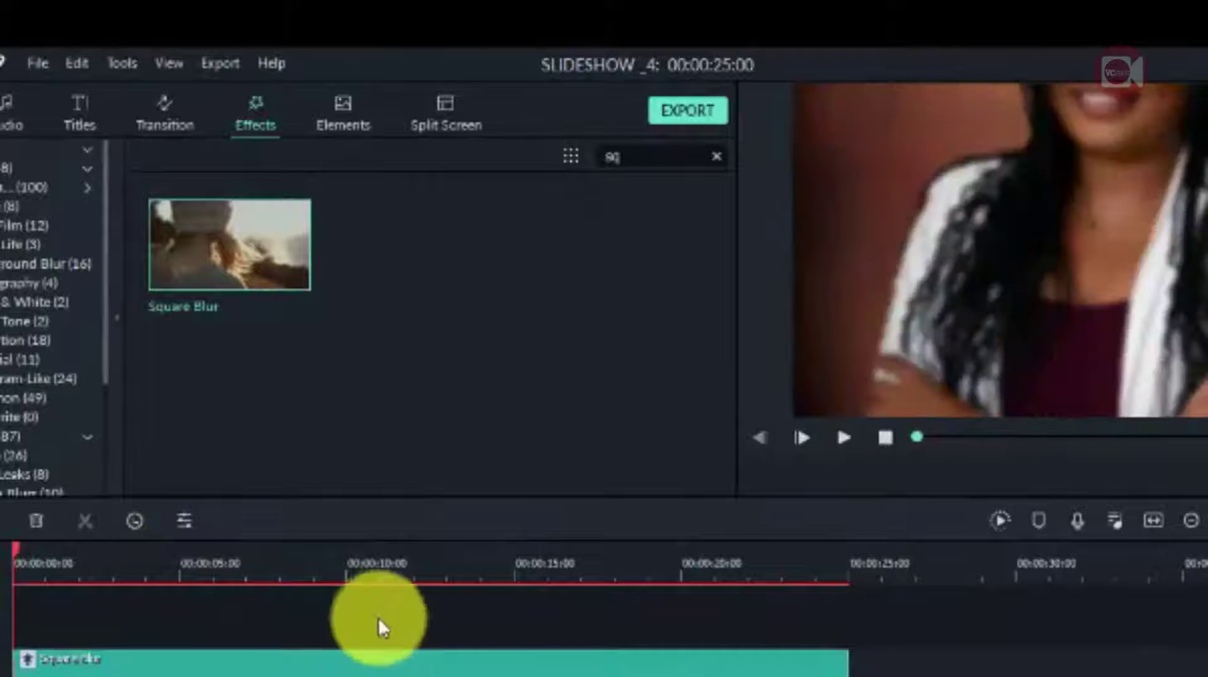
Place snapshot183 to snapshot187 in order on the track above the Square Blur, each over its matching photo
{"action": "left_click", "coordinate": [717, 156]}
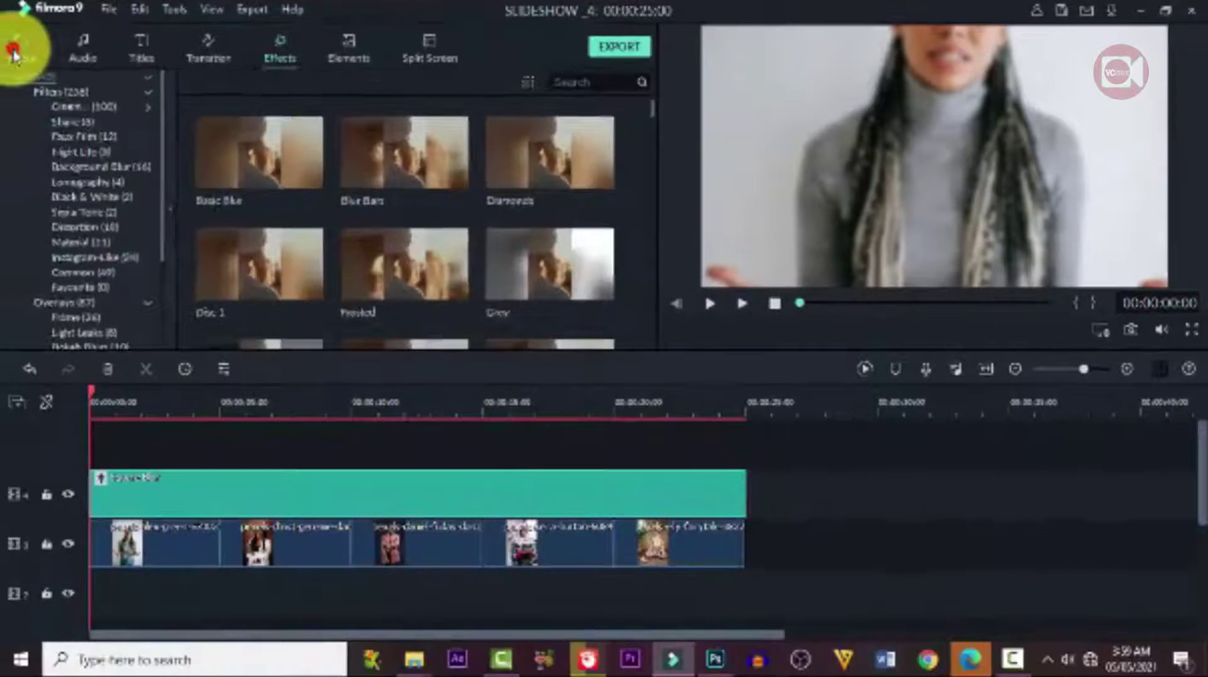
{"action": "left_click", "coordinate": [12, 48]}
{"action": "scroll", "coordinate": [350, 258], "scroll_direction": "down", "scroll_amount": 5}
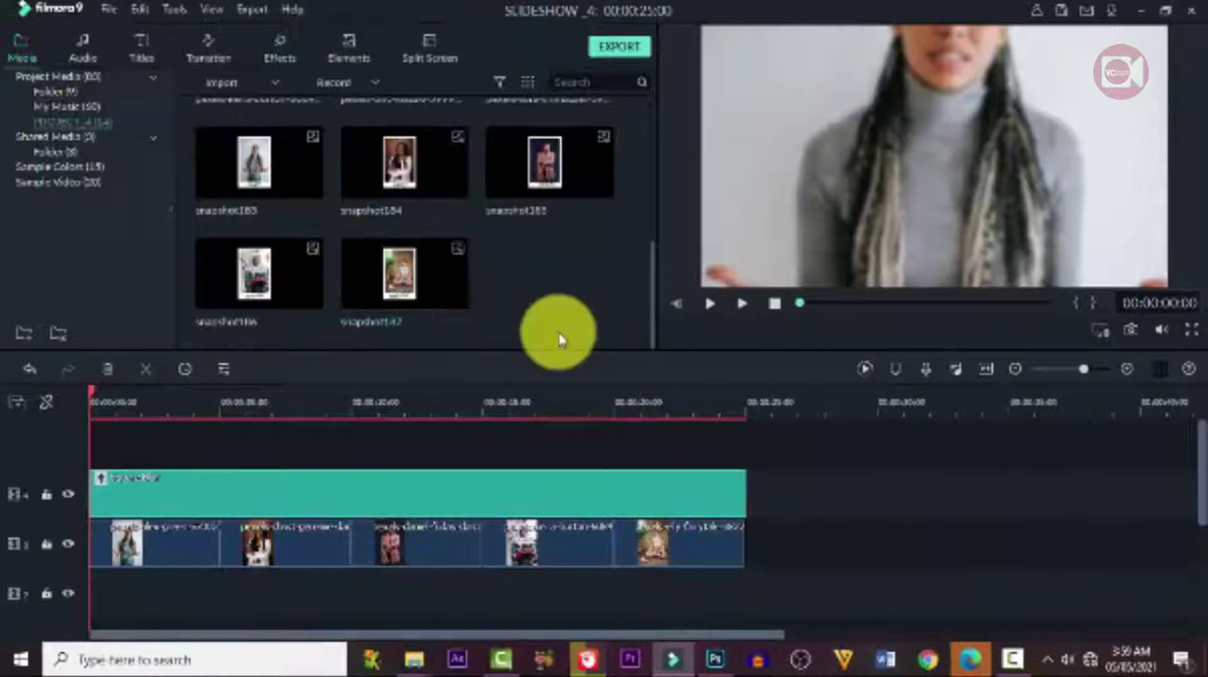
{"action": "left_click_drag", "start_coordinate": [277, 163], "coordinate": [211, 440]}
{"action": "left_click_drag", "start_coordinate": [453, 167], "coordinate": [220, 487]}
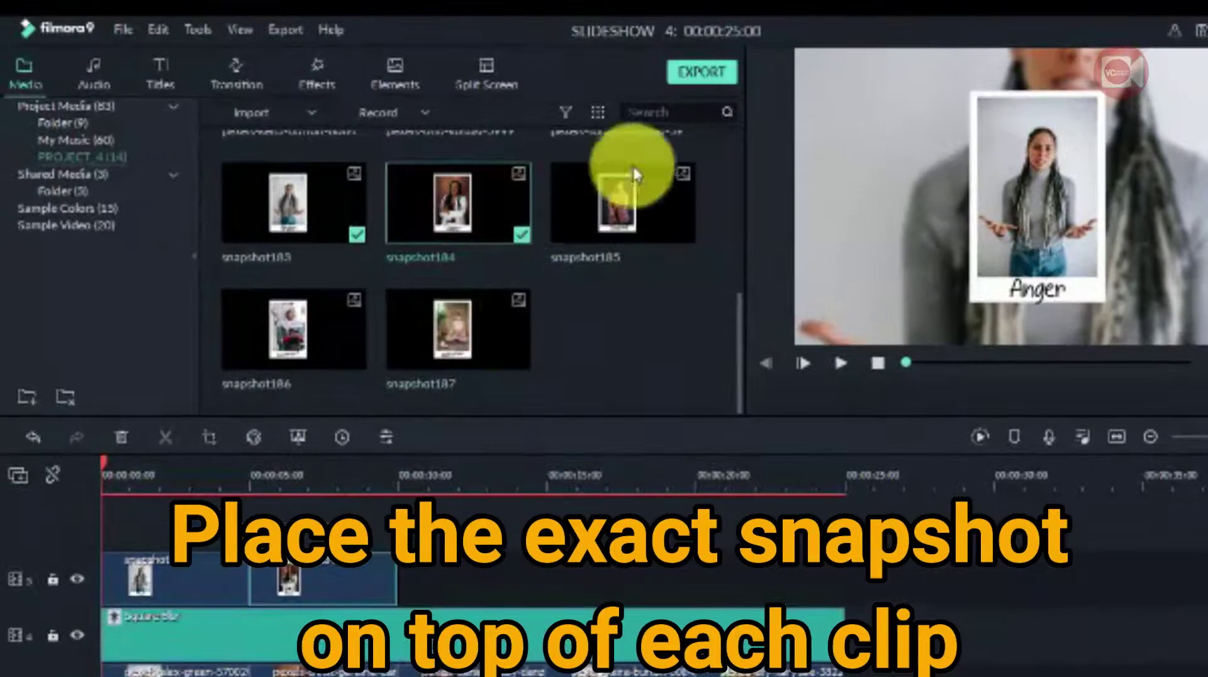
{"action": "left_click_drag", "start_coordinate": [634, 175], "coordinate": [409, 569]}
{"action": "left_click_drag", "start_coordinate": [338, 329], "coordinate": [553, 594]}
{"action": "left_click_drag", "start_coordinate": [504, 329], "coordinate": [698, 596]}
Check the stacked tracks and render the timeline preview
{"action": "scroll", "coordinate": [698, 592], "scroll_direction": "down", "scroll_amount": 1}
{"action": "scroll", "coordinate": [697, 587], "scroll_direction": "up", "scroll_amount": 1}
{"action": "scroll", "coordinate": [698, 594], "scroll_direction": "up", "scroll_amount": 1}
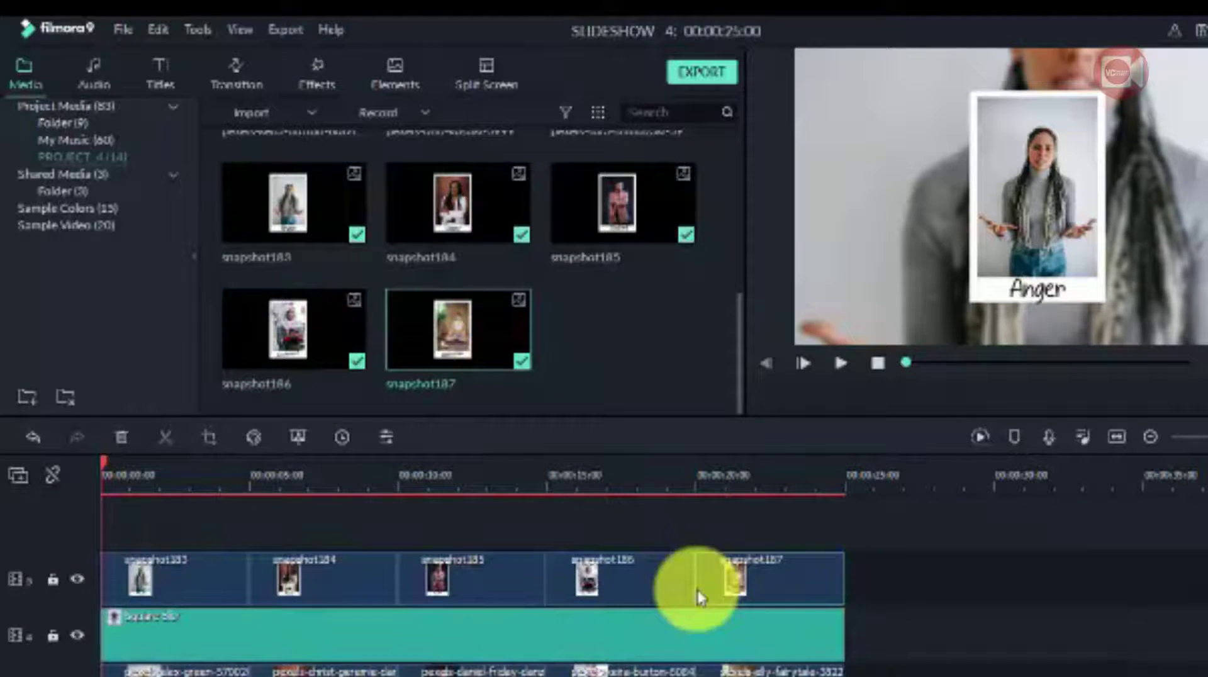
{"action": "scroll", "coordinate": [699, 595], "scroll_direction": "down", "scroll_amount": 2}
{"action": "scroll", "coordinate": [698, 594], "scroll_direction": "up", "scroll_amount": 2}
{"action": "scroll", "coordinate": [698, 594], "scroll_direction": "down", "scroll_amount": 1}
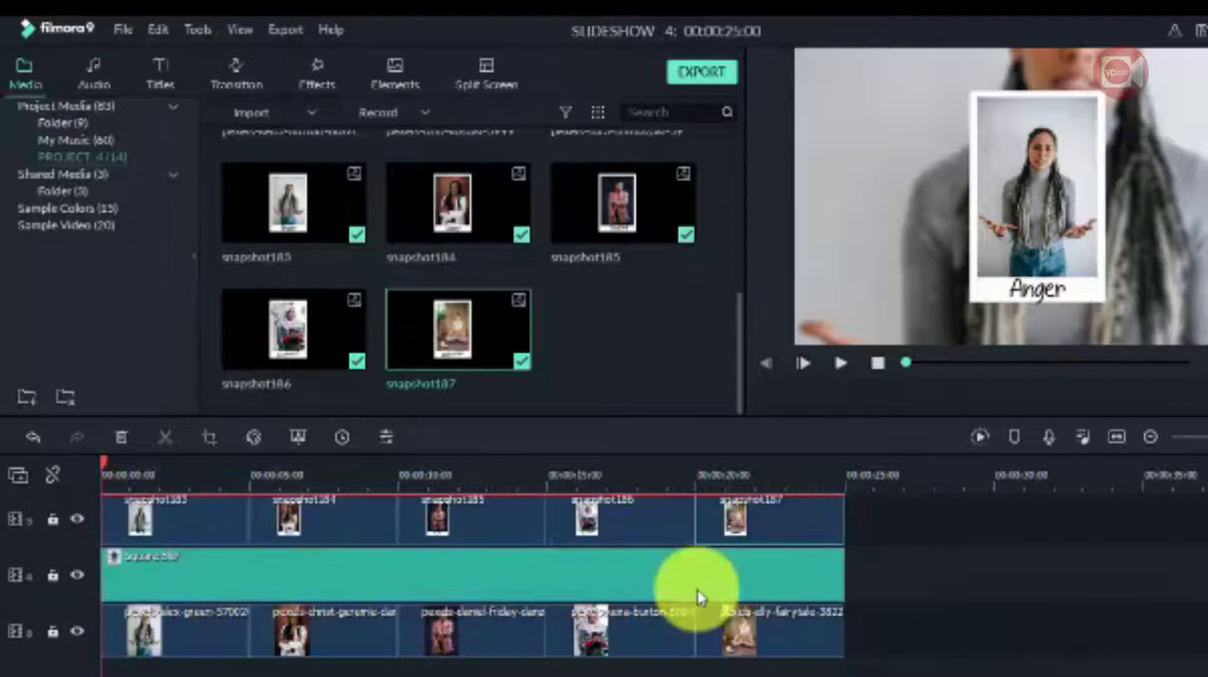
{"action": "scroll", "coordinate": [698, 597], "scroll_direction": "up", "scroll_amount": 1}
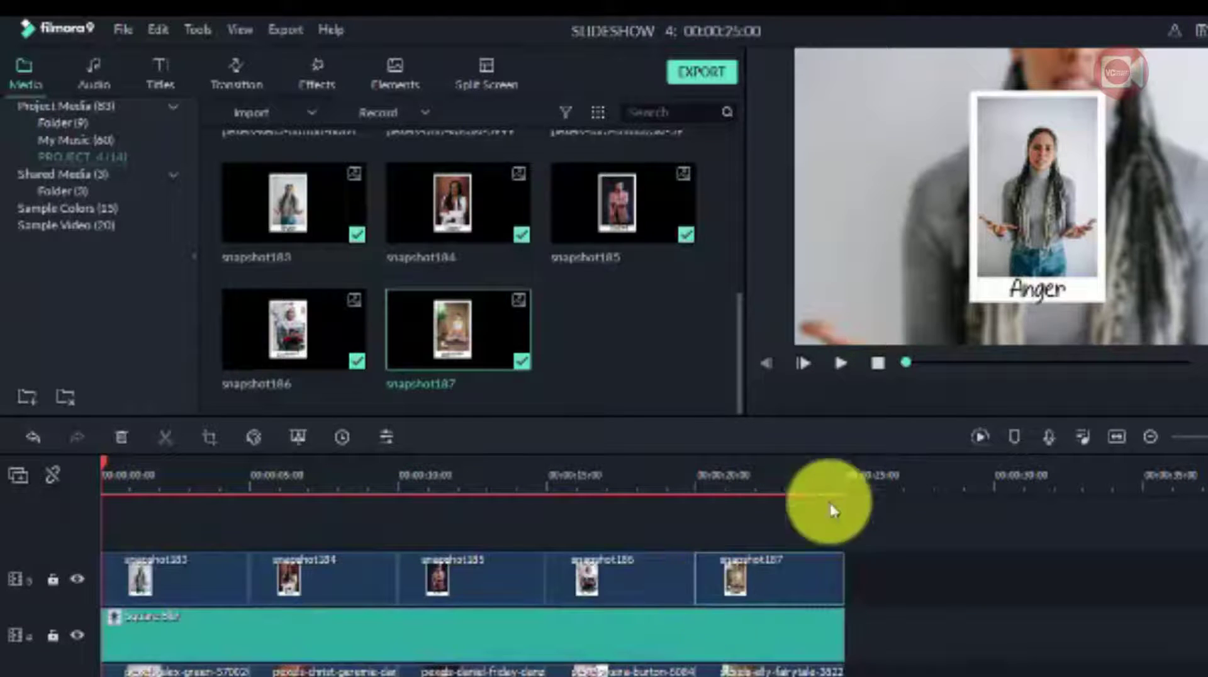
{"action": "left_click", "coordinate": [977, 436]}
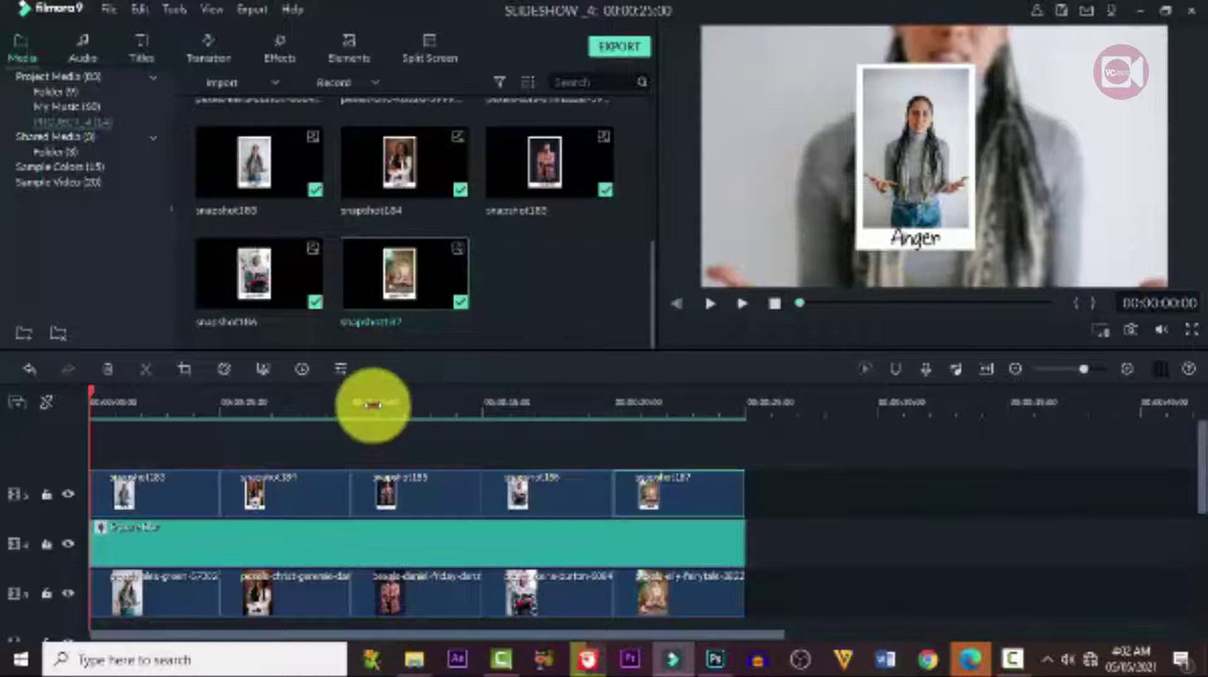
Apply the Flip Up1 motion to the "Anger" snapshot clip
{"action": "left_click", "coordinate": [372, 404]}
{"action": "left_click_drag", "start_coordinate": [359, 395], "coordinate": [156, 441]}
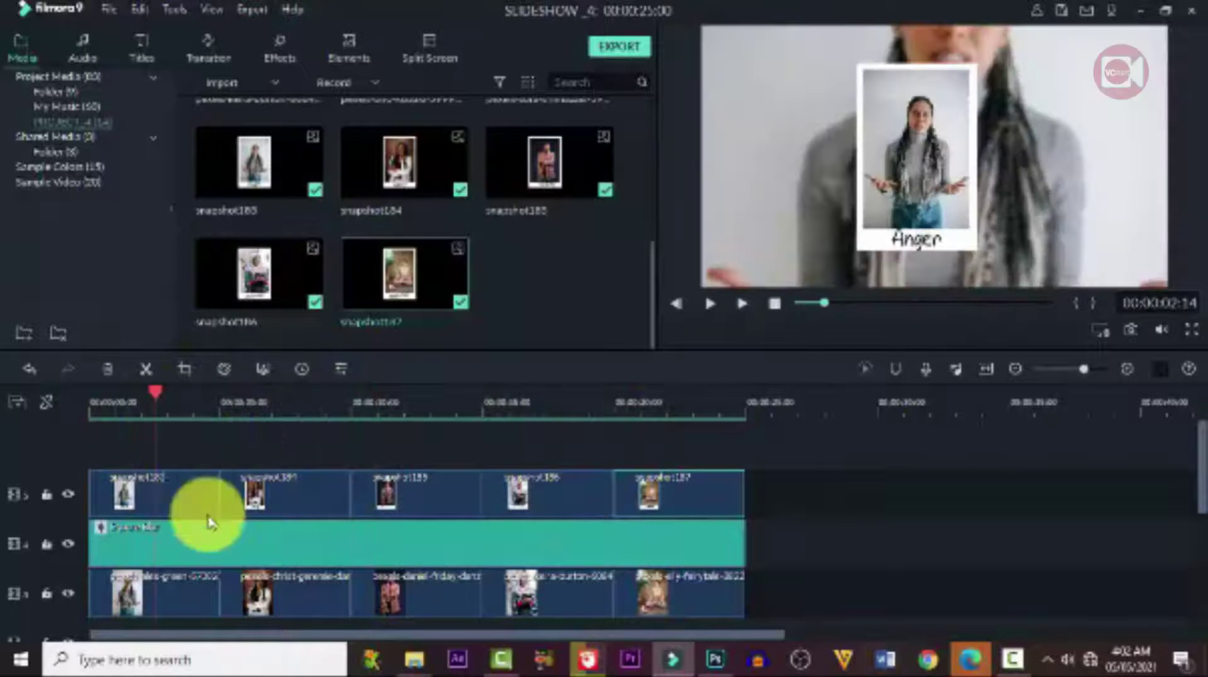
{"action": "double_click", "coordinate": [197, 500]}
{"action": "left_click", "coordinate": [185, 42]}
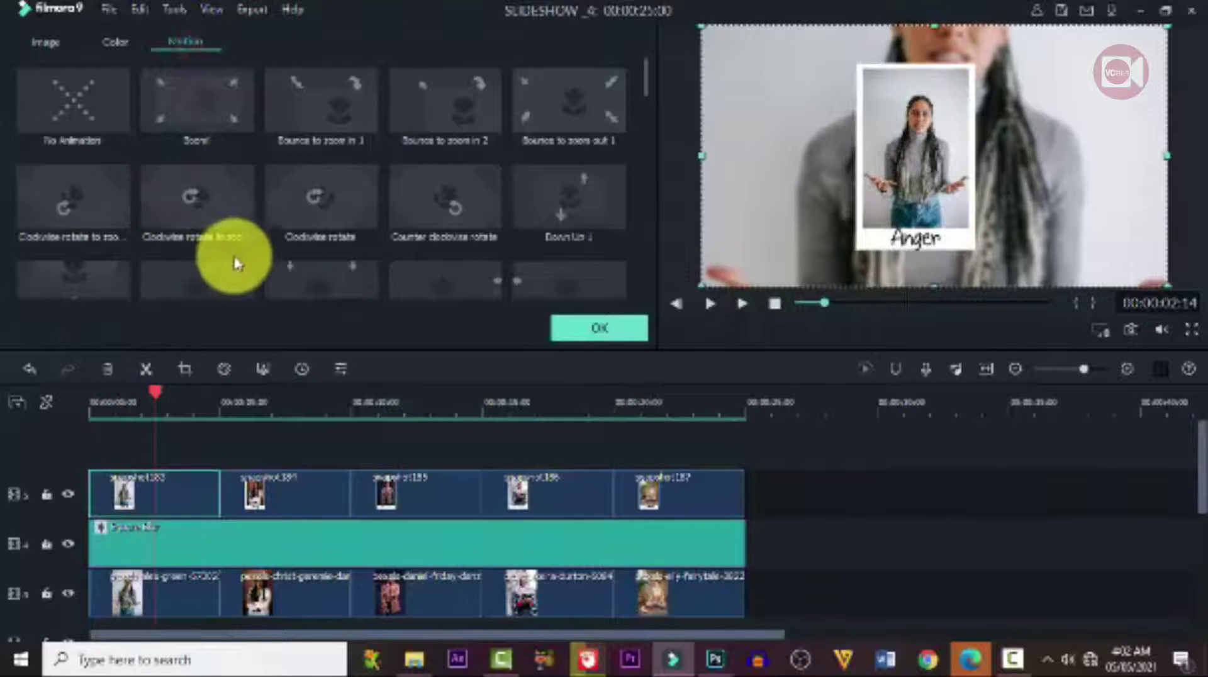
{"action": "scroll", "coordinate": [239, 259], "scroll_direction": "down", "scroll_amount": 3}
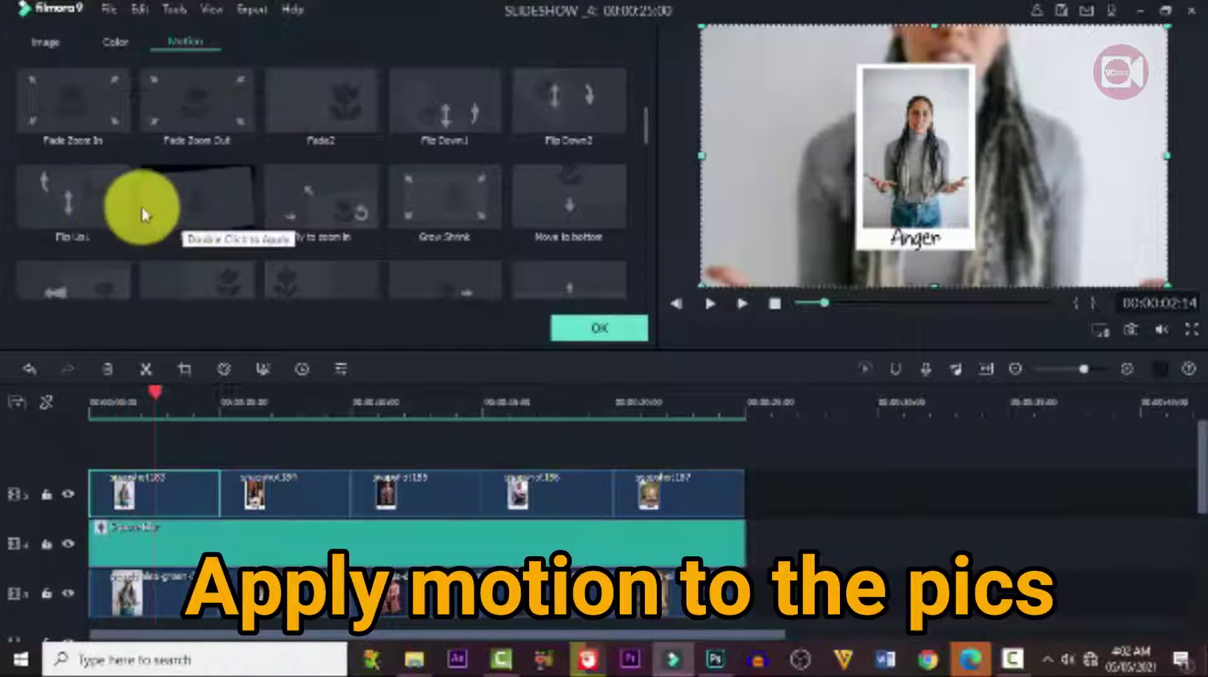
{"action": "double_click", "coordinate": [82, 200]}
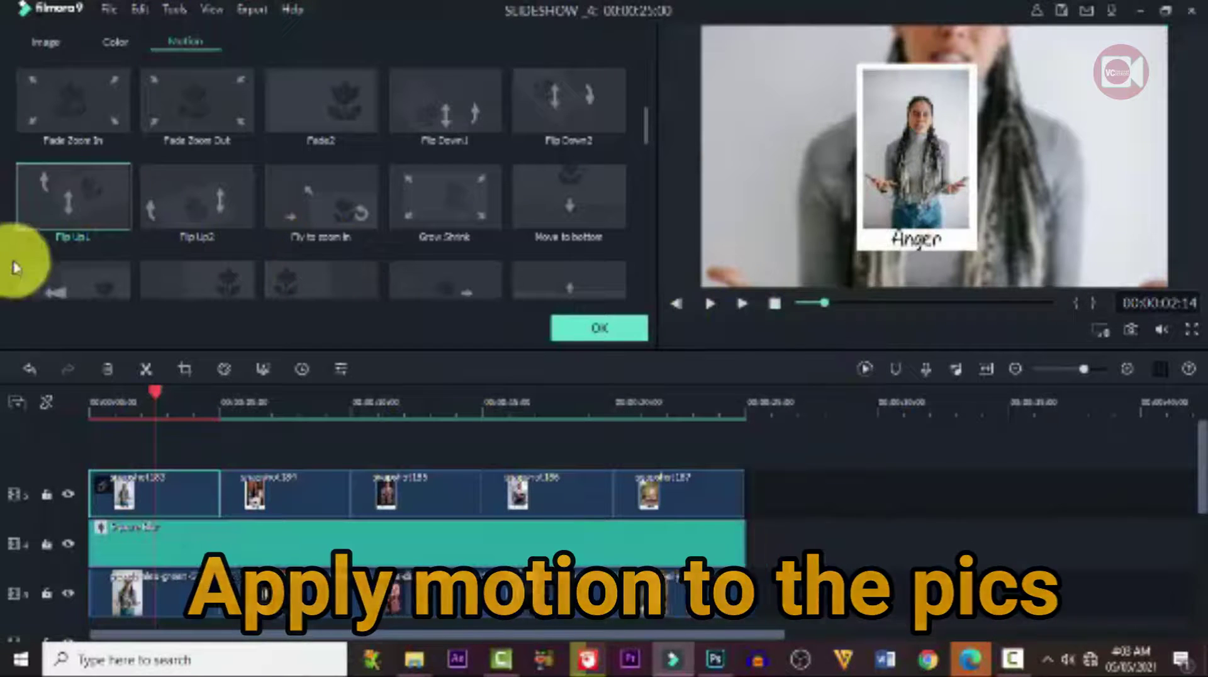
{"action": "left_click", "coordinate": [81, 195]}
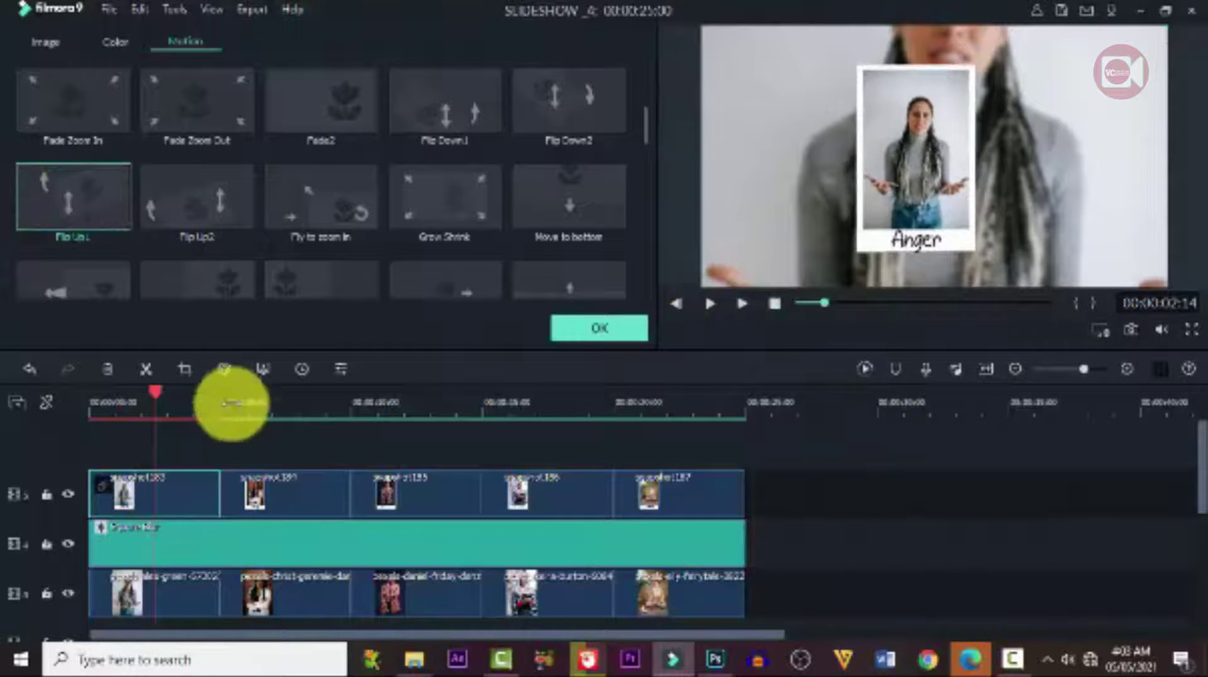
Move the playhead over the "Happy" snapshot and apply the Flip Up2 motion to the still selected "Anger" clip
{"action": "left_click", "coordinate": [283, 405]}
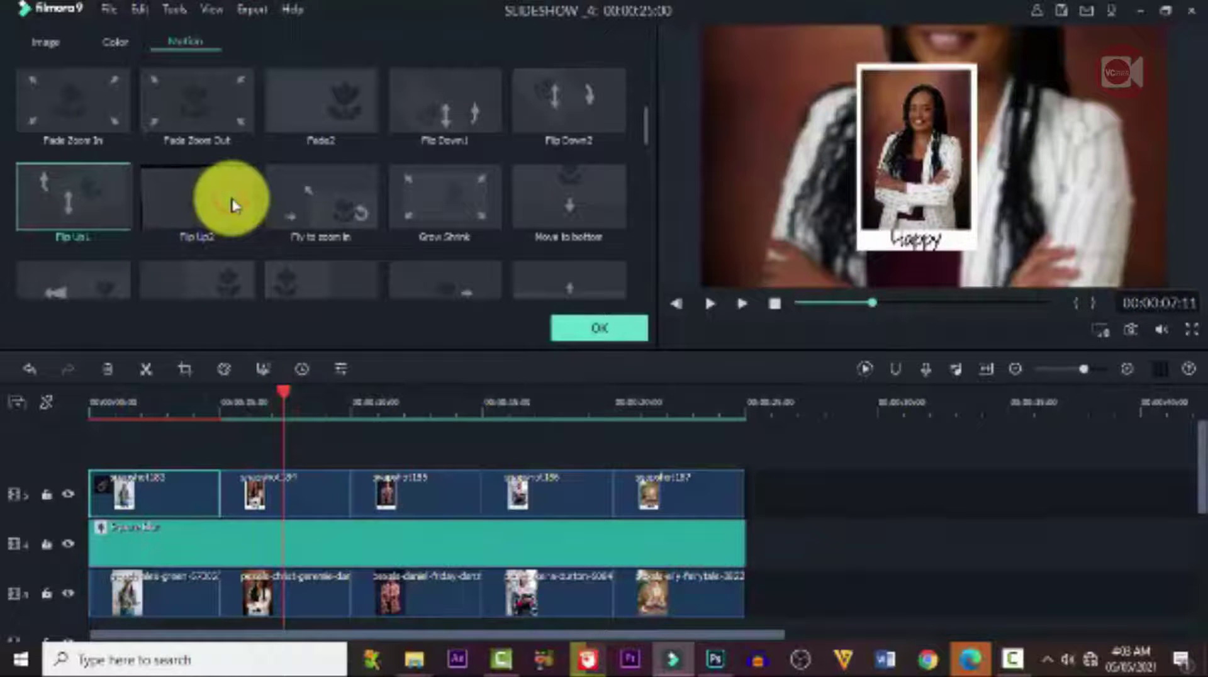
{"action": "left_click", "coordinate": [232, 205]}
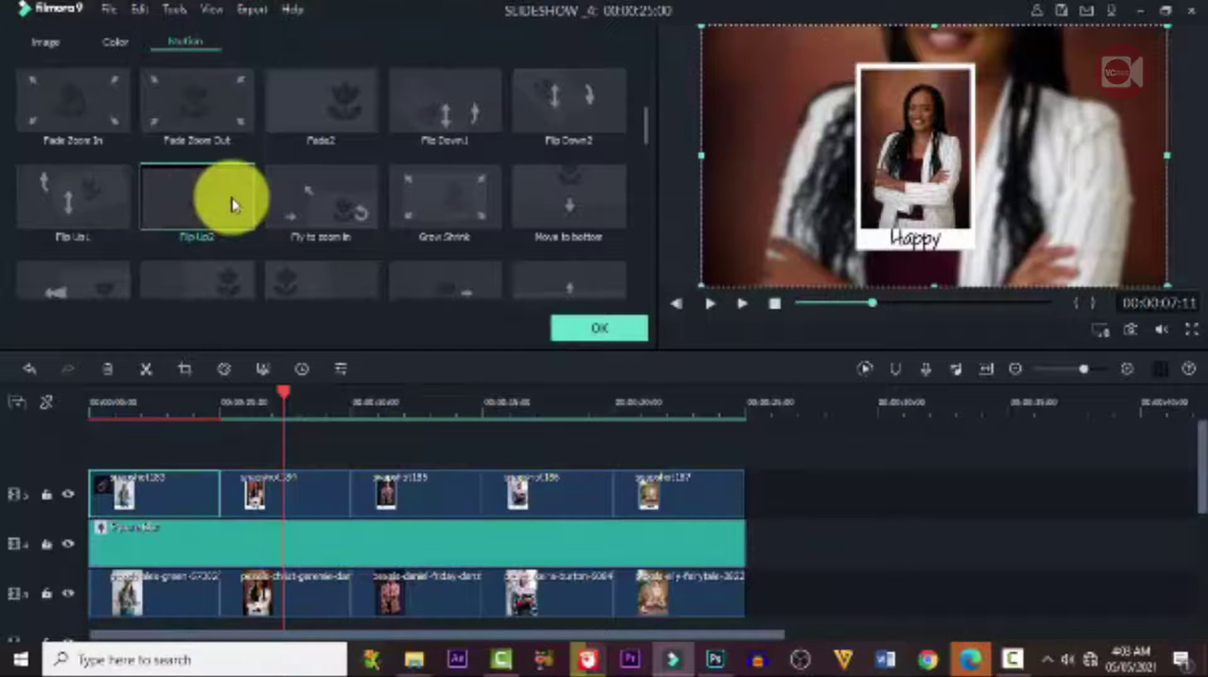
{"action": "left_click", "coordinate": [225, 197]}
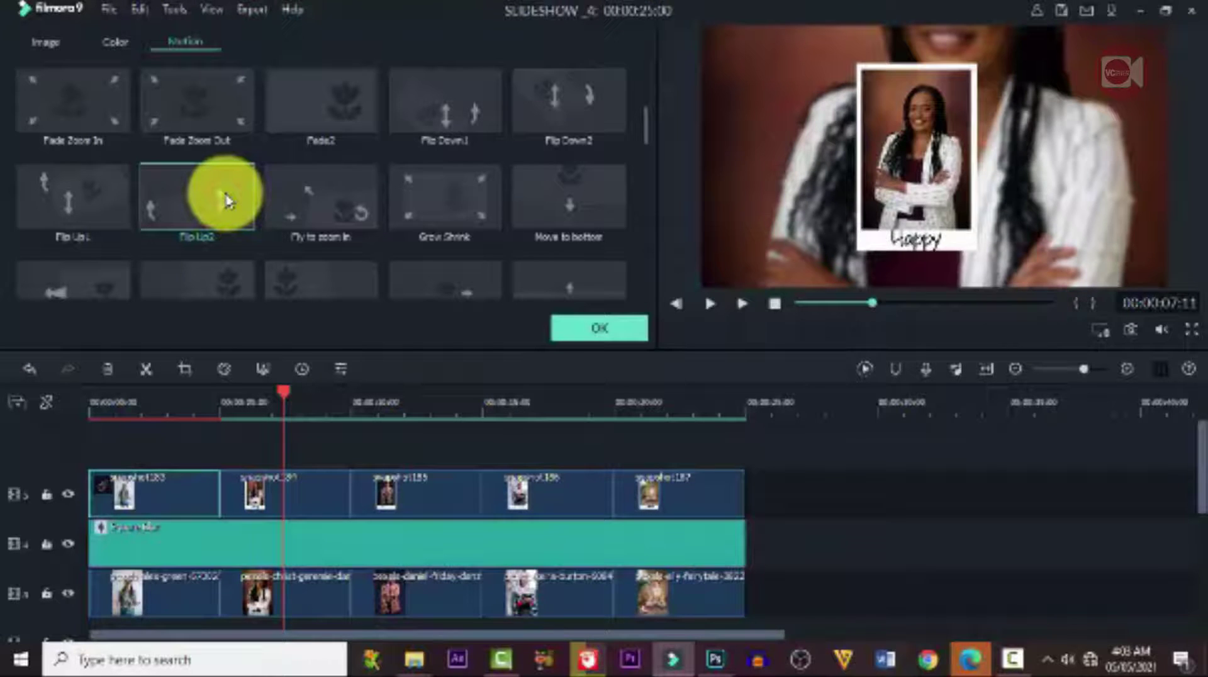
Apply the Flip Up1 motion to the "Happy", "Thinking" and "Meditation" snapshot clips, and a Flip Up motion to the "Excitment" clip
{"action": "left_click", "coordinate": [305, 493]}
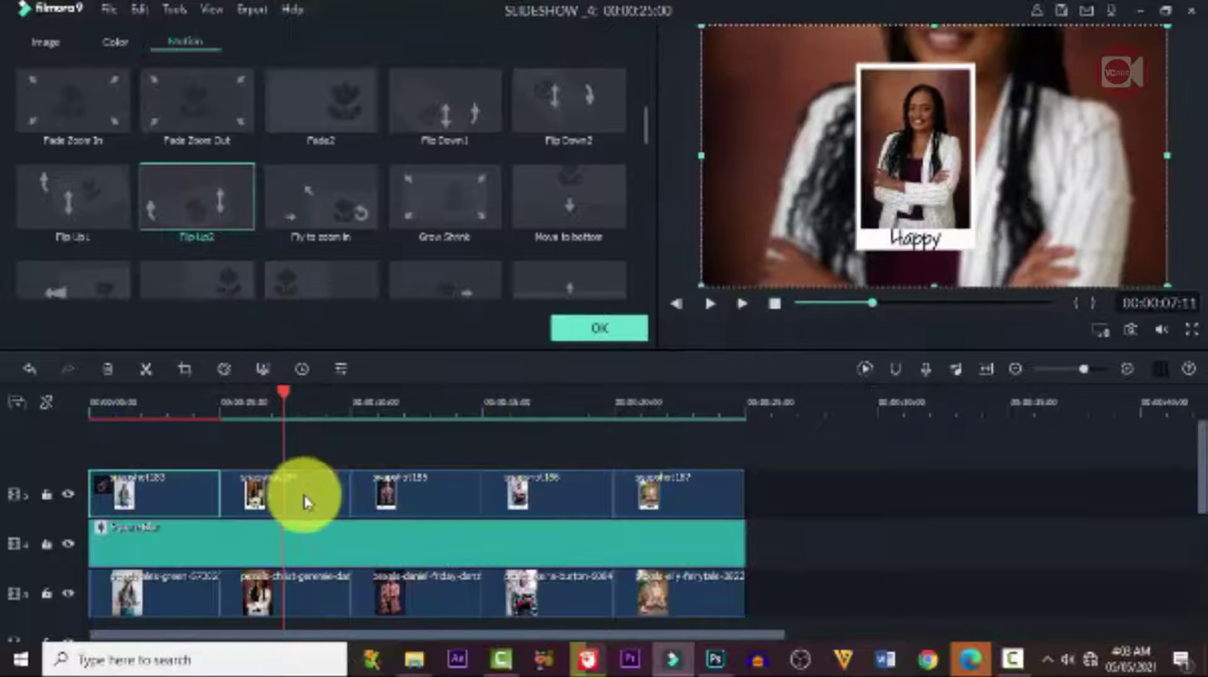
{"action": "left_click", "coordinate": [104, 207]}
{"action": "left_click", "coordinate": [412, 409]}
{"action": "left_click", "coordinate": [85, 200]}
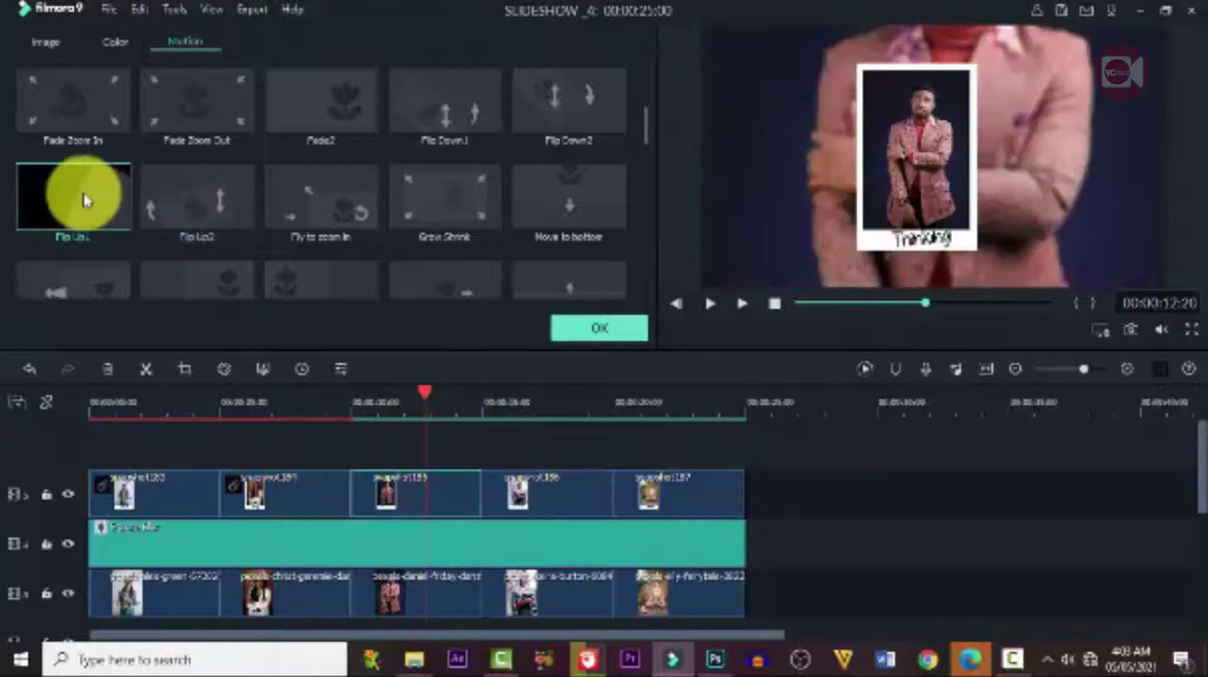
{"action": "left_click", "coordinate": [549, 472]}
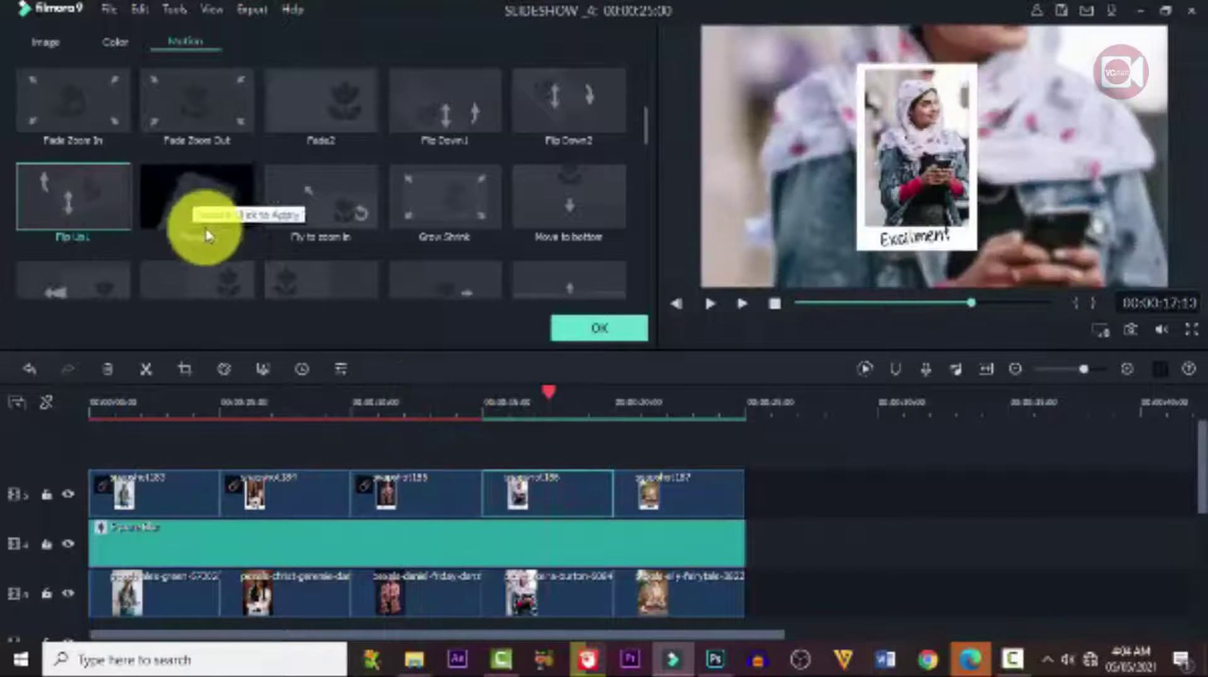
{"action": "left_click", "coordinate": [667, 493]}
{"action": "left_click", "coordinate": [71, 188]}
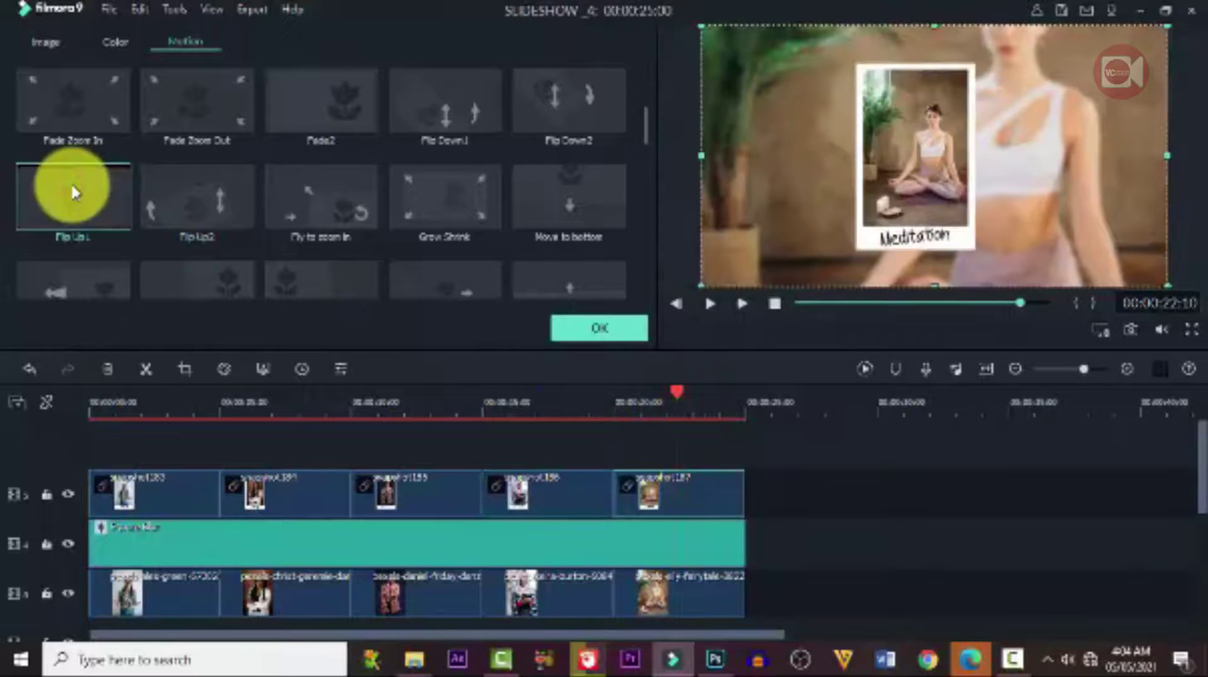
Scrub back to the "Excitment" snapshot and render the preview of the timeline with the motions applied
{"action": "left_click_drag", "start_coordinate": [651, 401], "coordinate": [615, 502]}
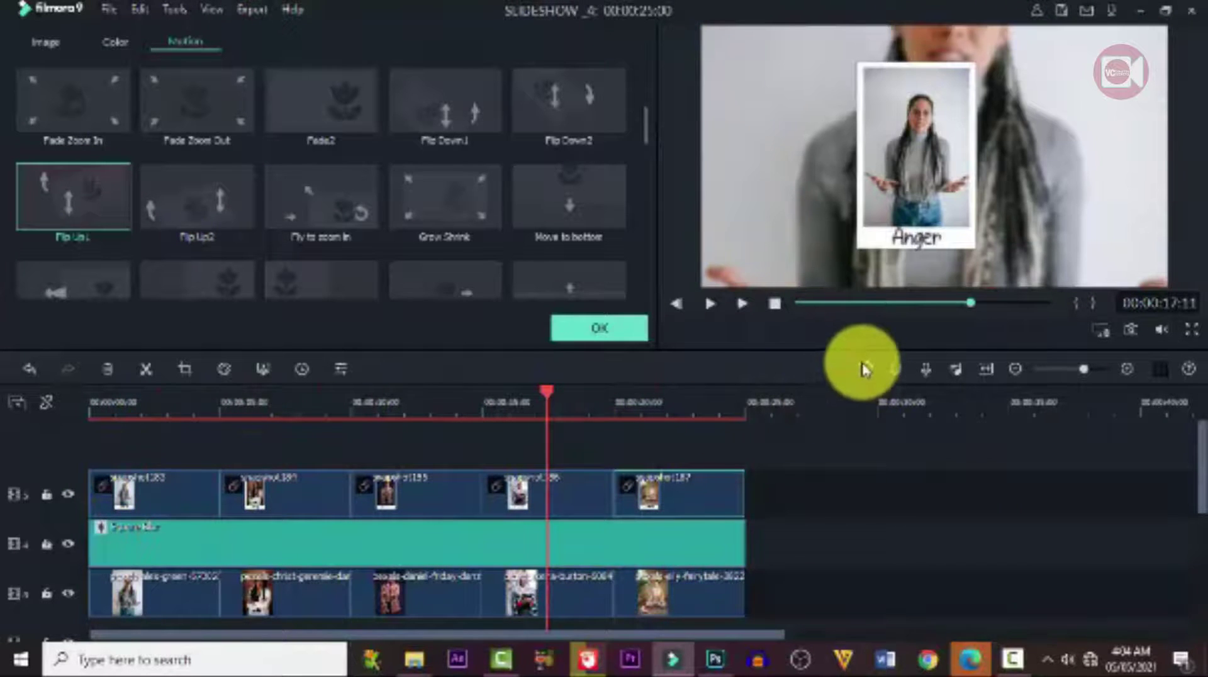
{"action": "left_click", "coordinate": [864, 370]}
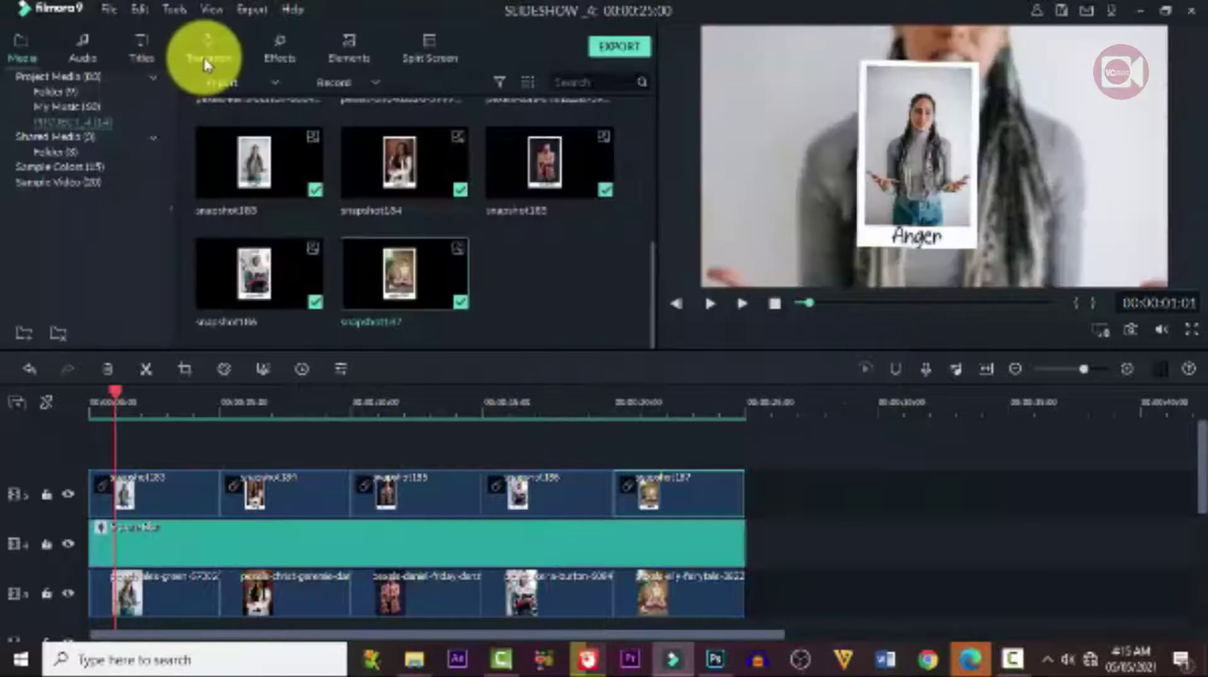
Add the 3D transition Fisheye Roll 2 at the start of snapshot183 and play it through
{"action": "left_click", "coordinate": [208, 50]}
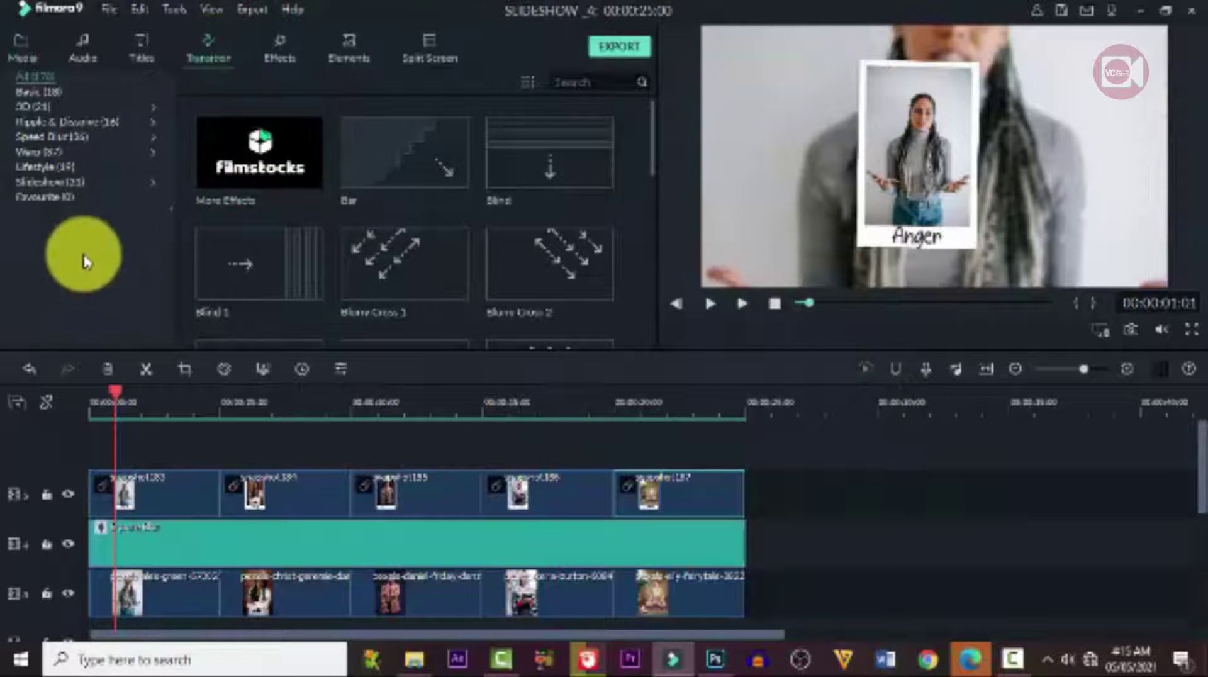
{"action": "left_click", "coordinate": [37, 108]}
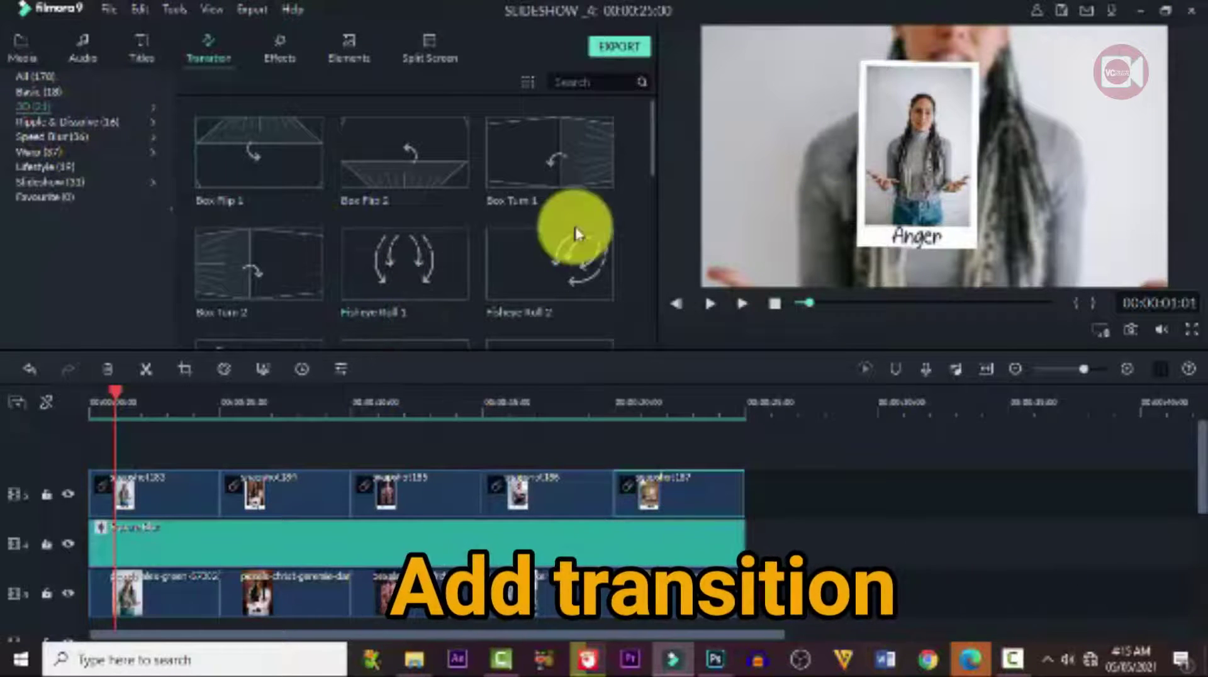
{"action": "left_click", "coordinate": [529, 268]}
{"action": "left_click_drag", "start_coordinate": [525, 264], "coordinate": [108, 485]}
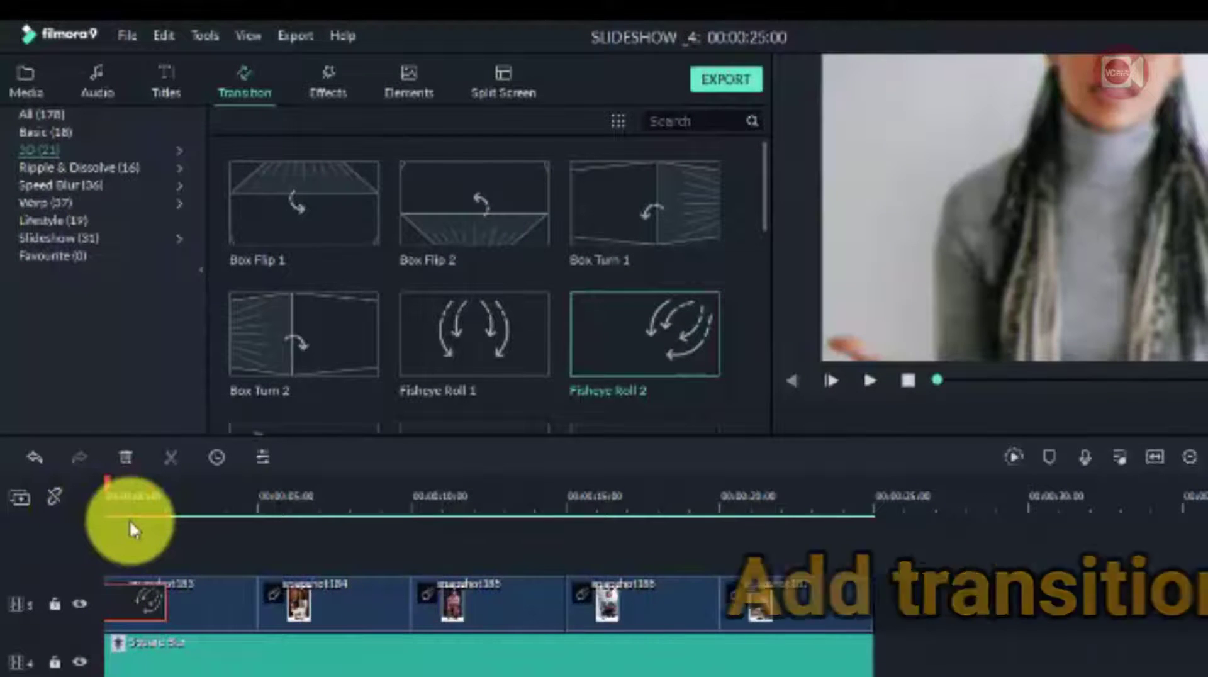
{"action": "key", "text": "space"}
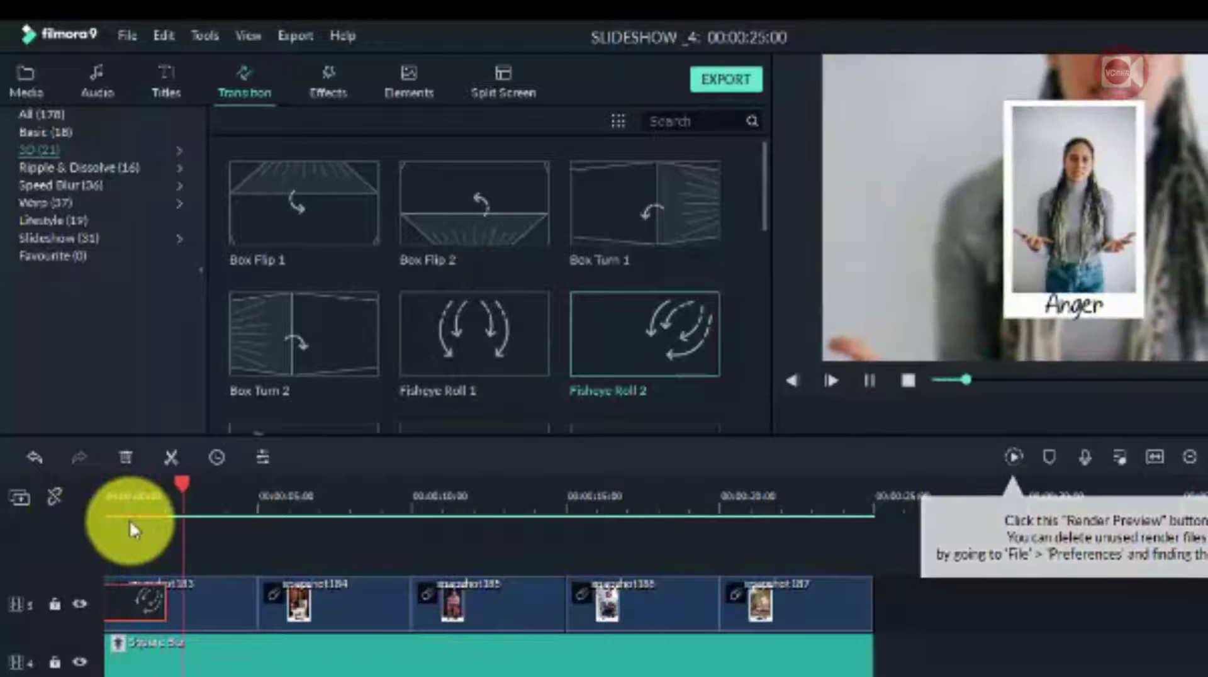
{"action": "key", "text": "space"}
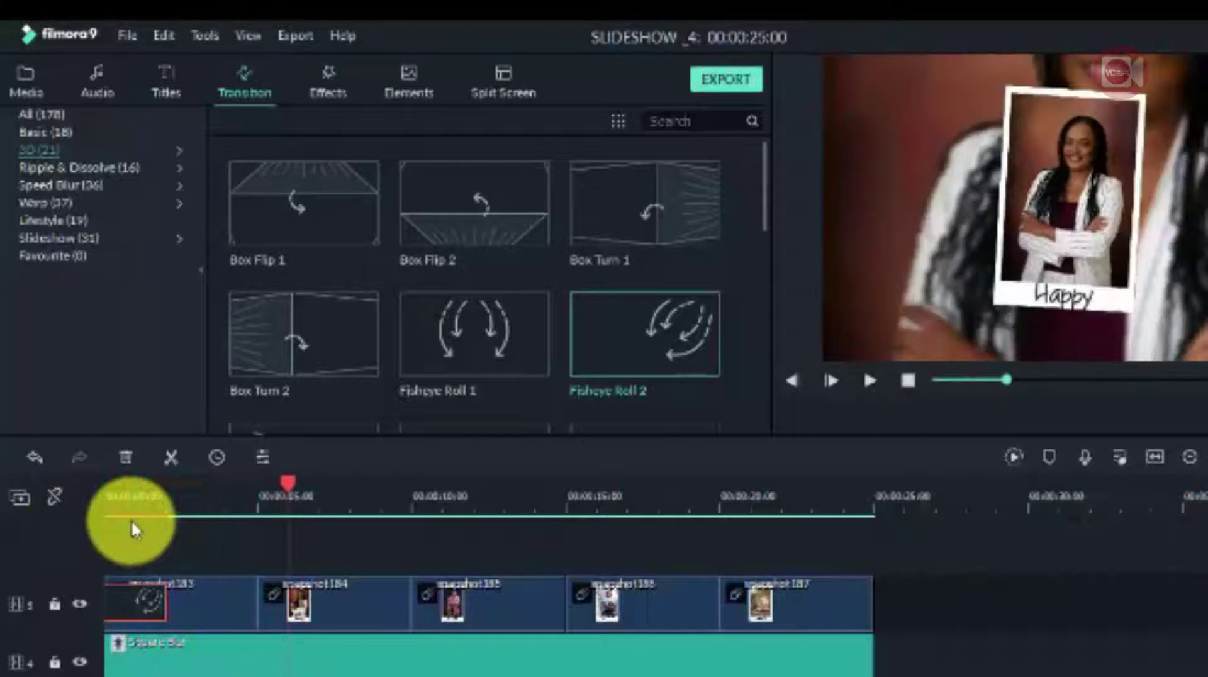
Add the Speed Blur transition Blurry Cross 4 between snapshot183 and snapshot184 and play it through
{"action": "scroll", "coordinate": [370, 368], "scroll_direction": "down", "scroll_amount": 10}
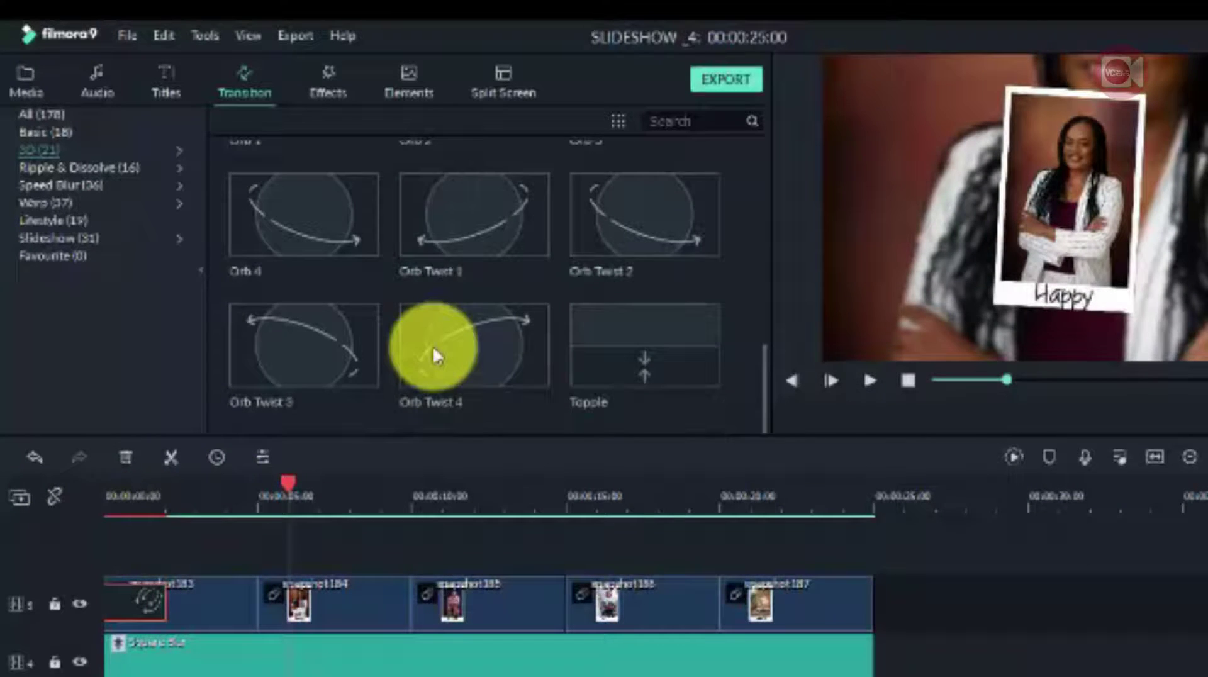
{"action": "scroll", "coordinate": [432, 345], "scroll_direction": "up", "scroll_amount": 10}
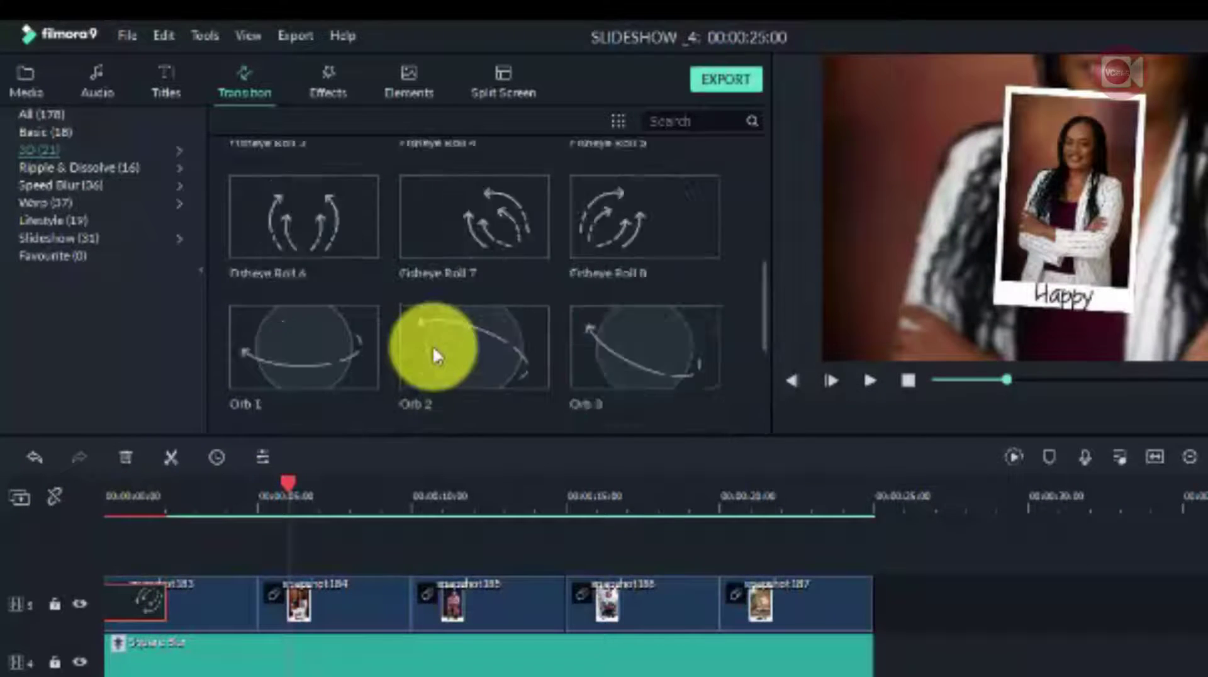
{"action": "left_click", "coordinate": [58, 183]}
{"action": "left_click_drag", "start_coordinate": [335, 307], "coordinate": [246, 584]}
{"action": "left_click", "coordinate": [221, 508]}
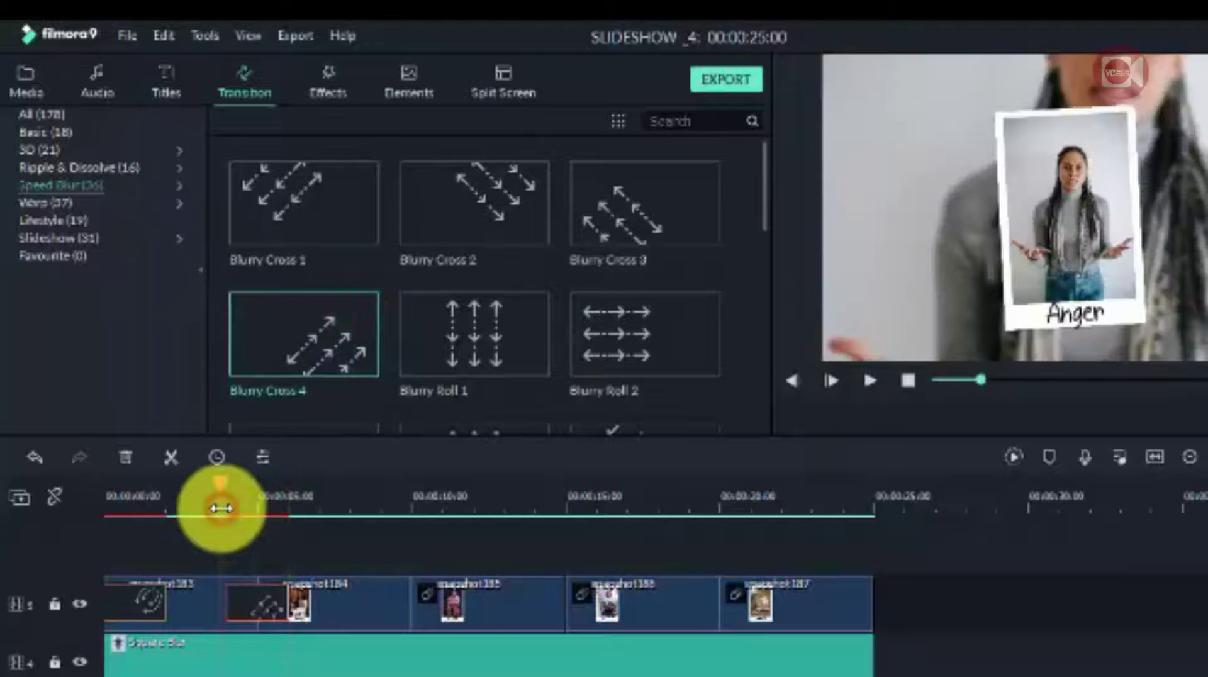
{"action": "key", "text": "space"}
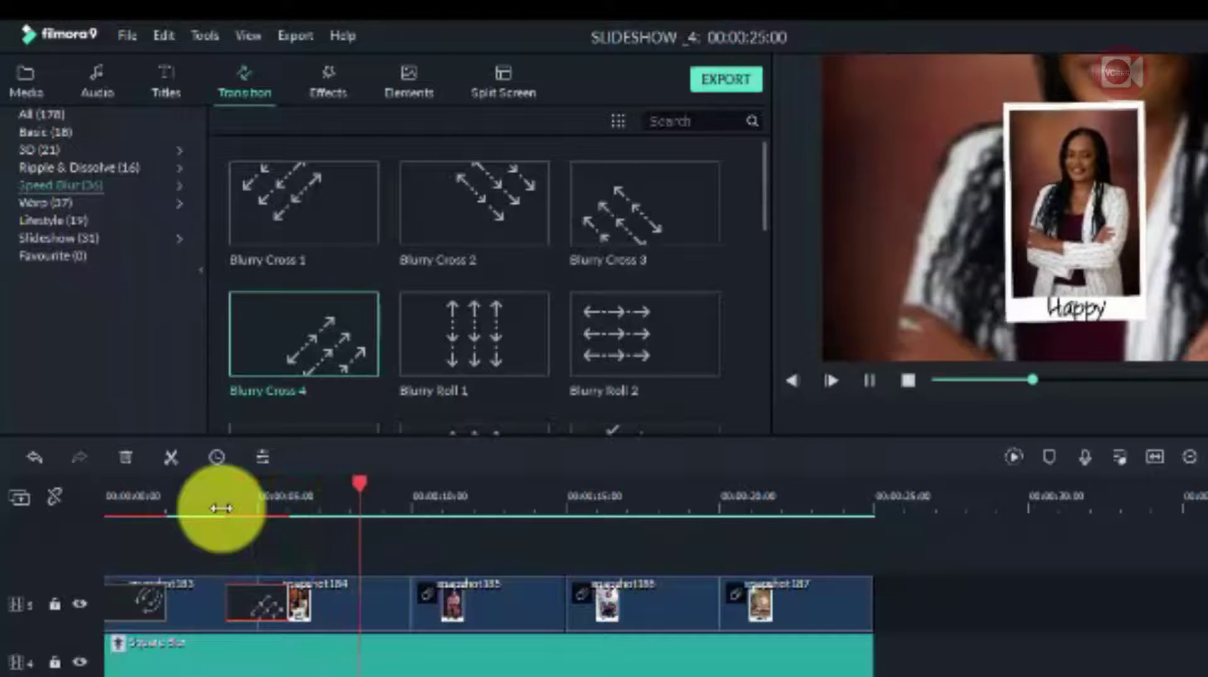
{"action": "key", "text": "space"}
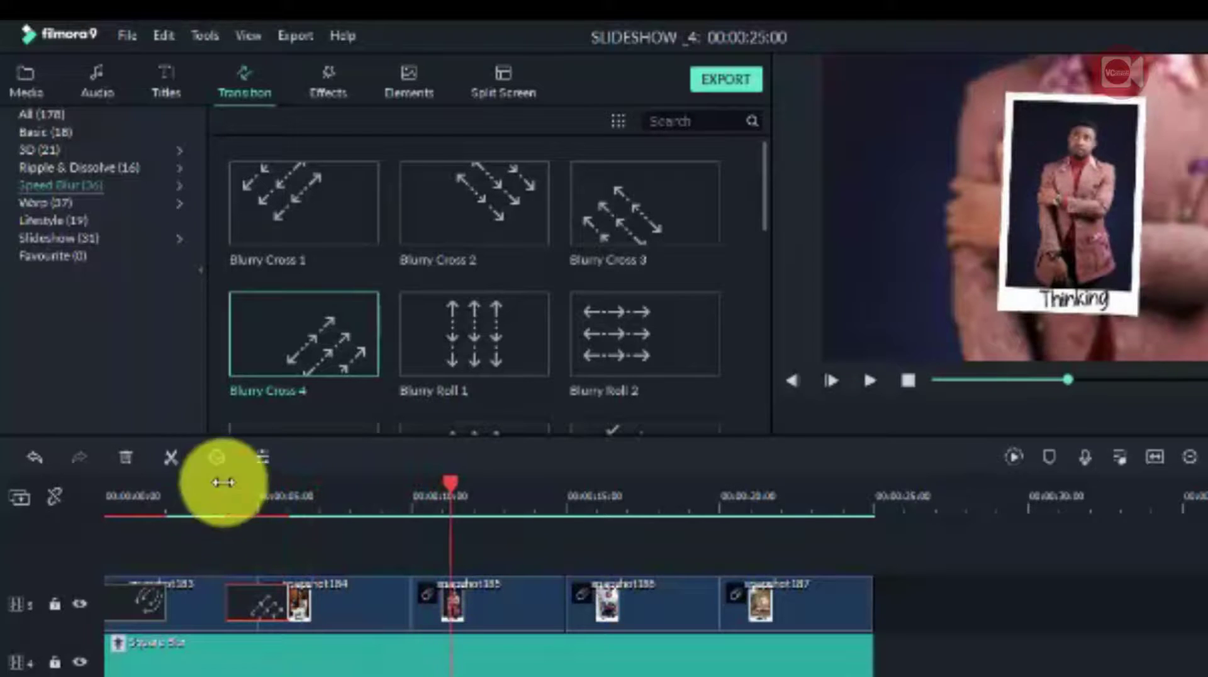
Add the Cross Roll 8 transition between snapshot184 and snapshot185 and play it through
{"action": "scroll", "coordinate": [499, 307], "scroll_direction": "down", "scroll_amount": 5}
{"action": "scroll", "coordinate": [499, 307], "scroll_direction": "down", "scroll_amount": 5}
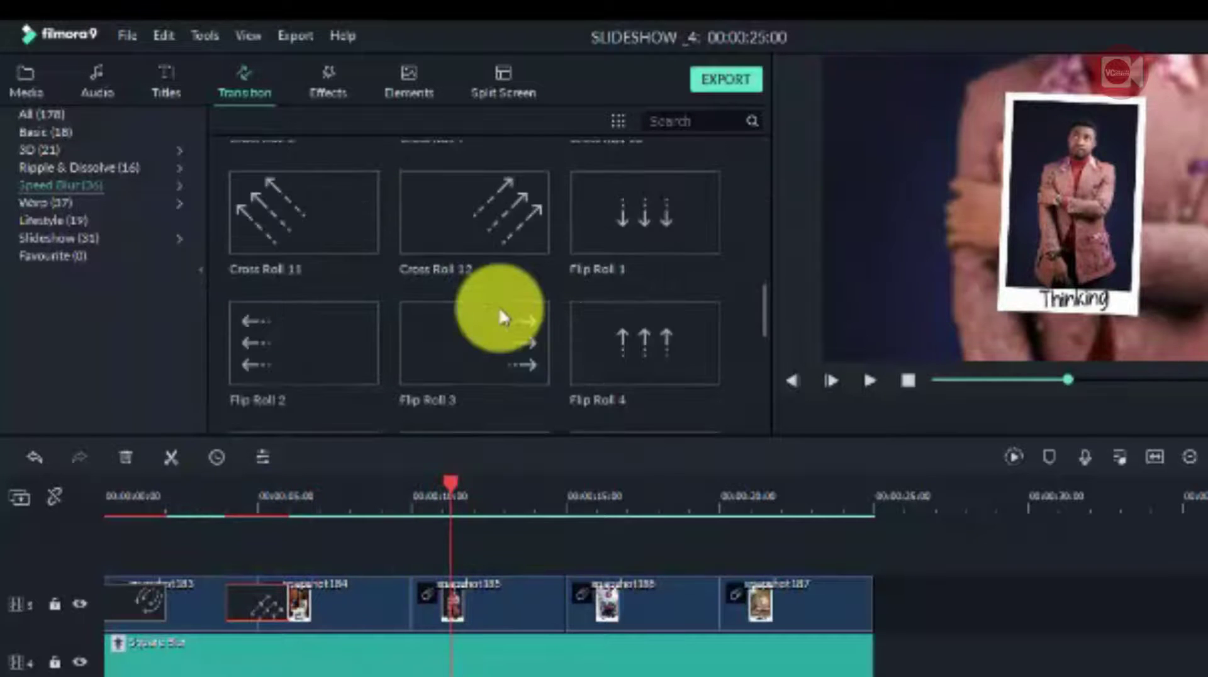
{"action": "scroll", "coordinate": [500, 307], "scroll_direction": "up", "scroll_amount": 2}
{"action": "left_click_drag", "start_coordinate": [331, 183], "coordinate": [390, 610]}
{"action": "left_click", "coordinate": [379, 498]}
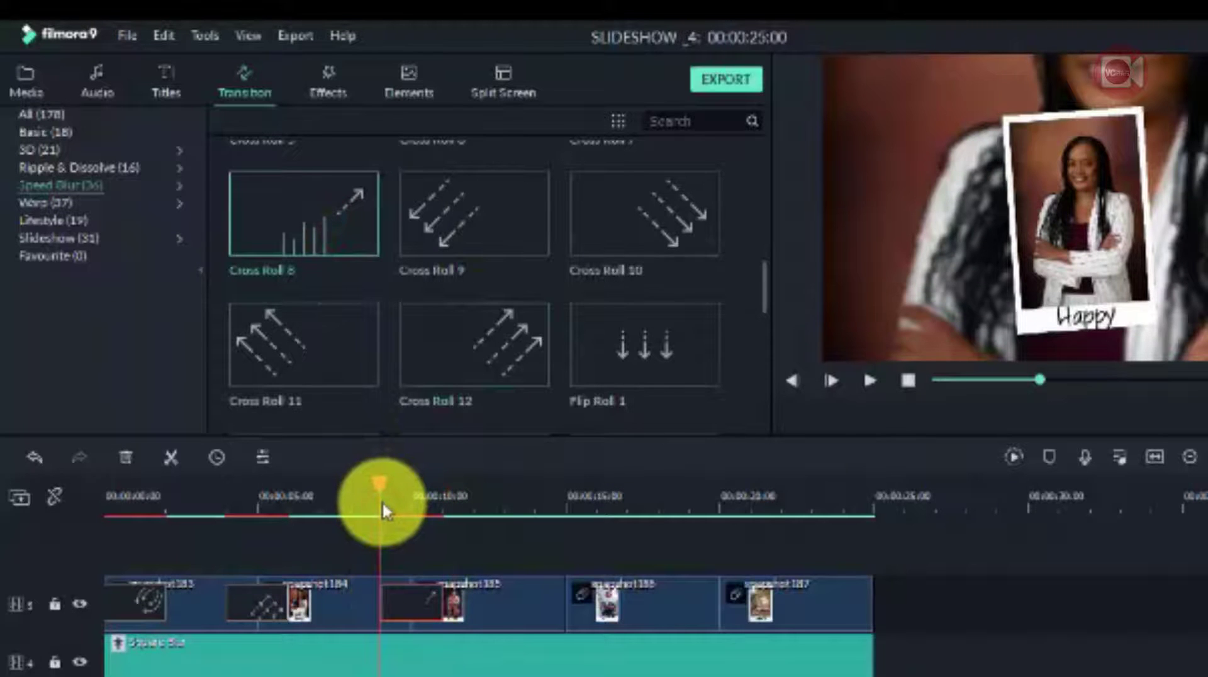
{"action": "key", "text": "space"}
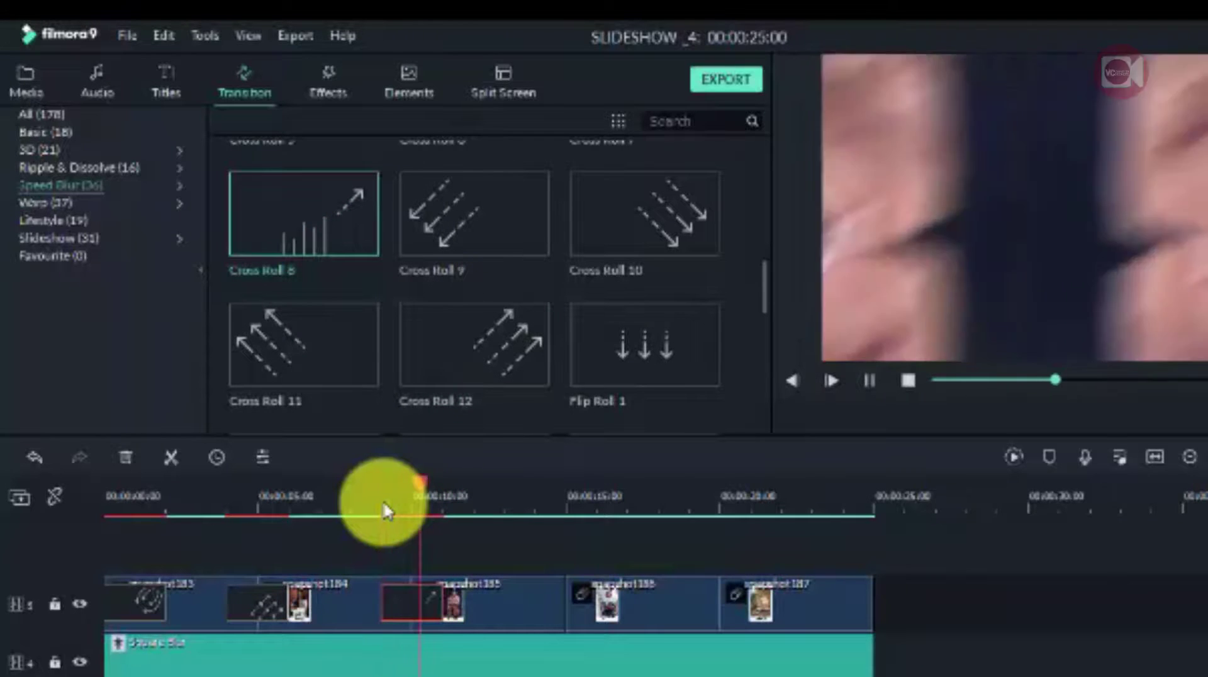
{"action": "key", "text": "space"}
Add the Cross Roll 7 transition between snapshot185 and snapshot186 and play it through
{"action": "scroll", "coordinate": [617, 358], "scroll_direction": "down", "scroll_amount": 3}
{"action": "scroll", "coordinate": [614, 360], "scroll_direction": "down", "scroll_amount": 2}
{"action": "scroll", "coordinate": [612, 364], "scroll_direction": "up", "scroll_amount": 6}
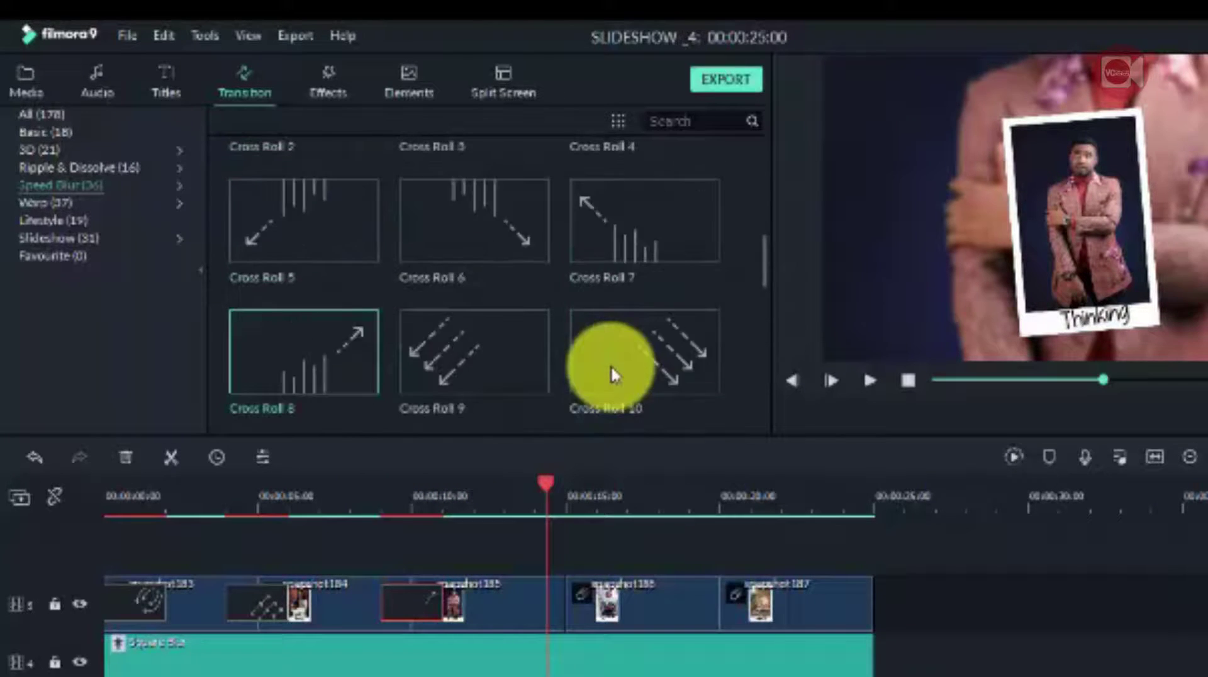
{"action": "left_click_drag", "start_coordinate": [677, 207], "coordinate": [549, 563]}
{"action": "left_click", "coordinate": [533, 490]}
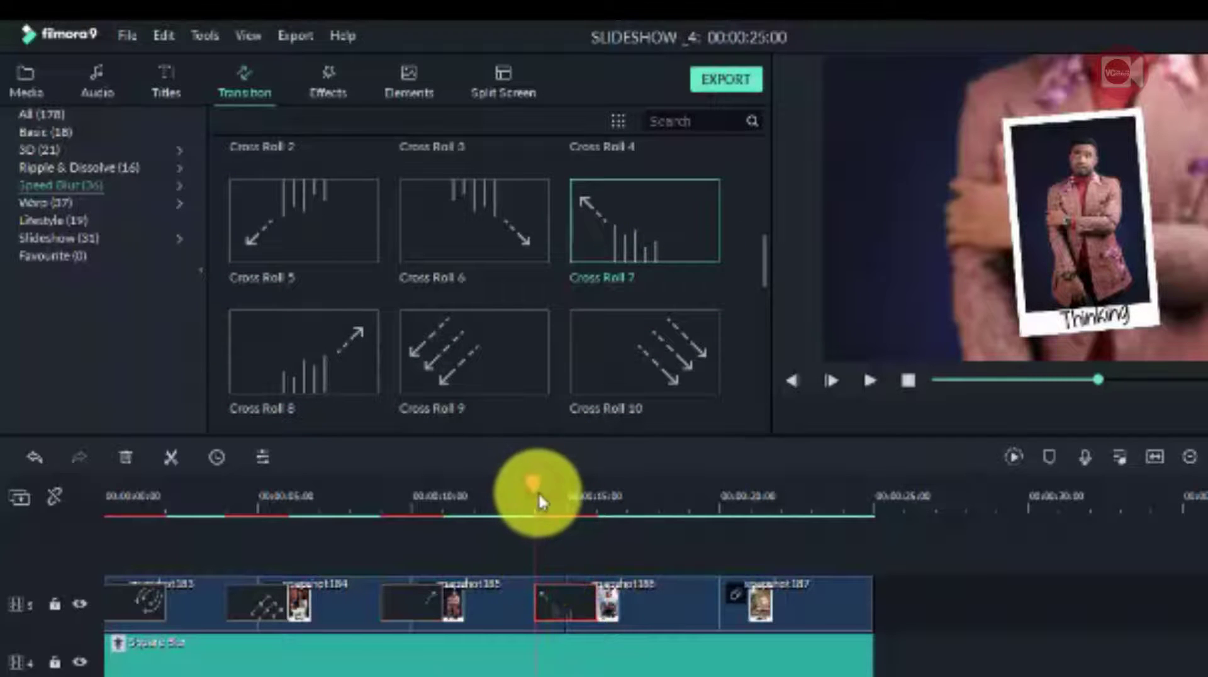
{"action": "key", "text": "space"}
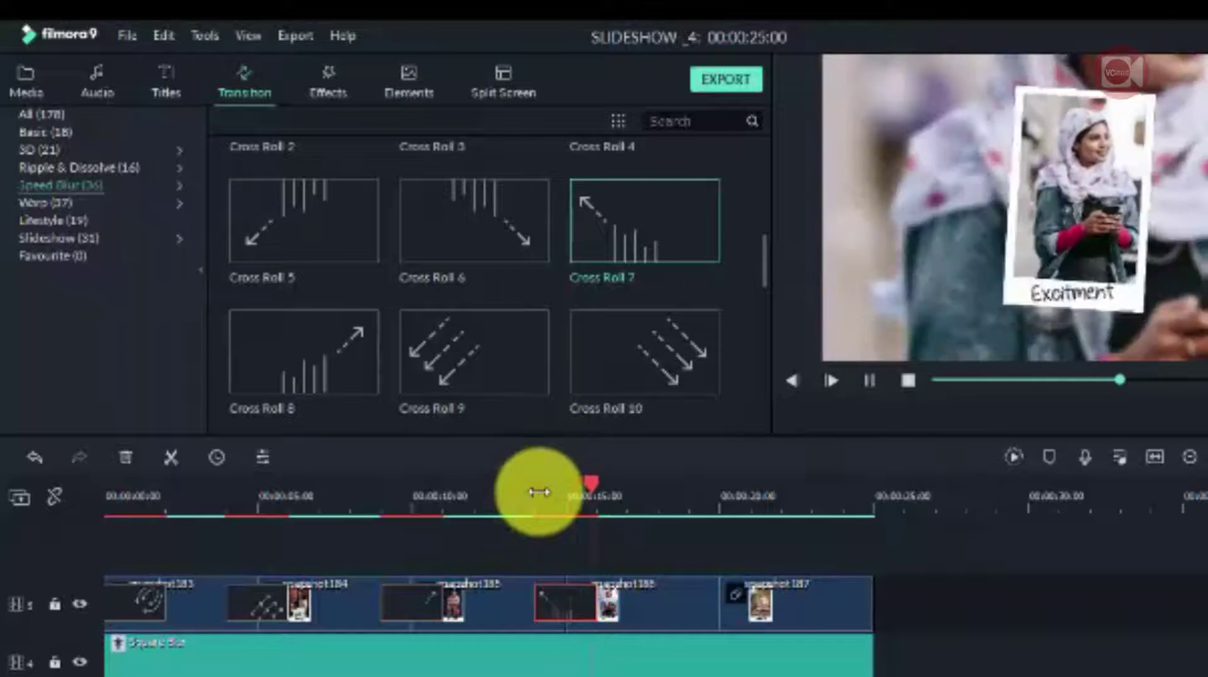
{"action": "key", "text": "space"}
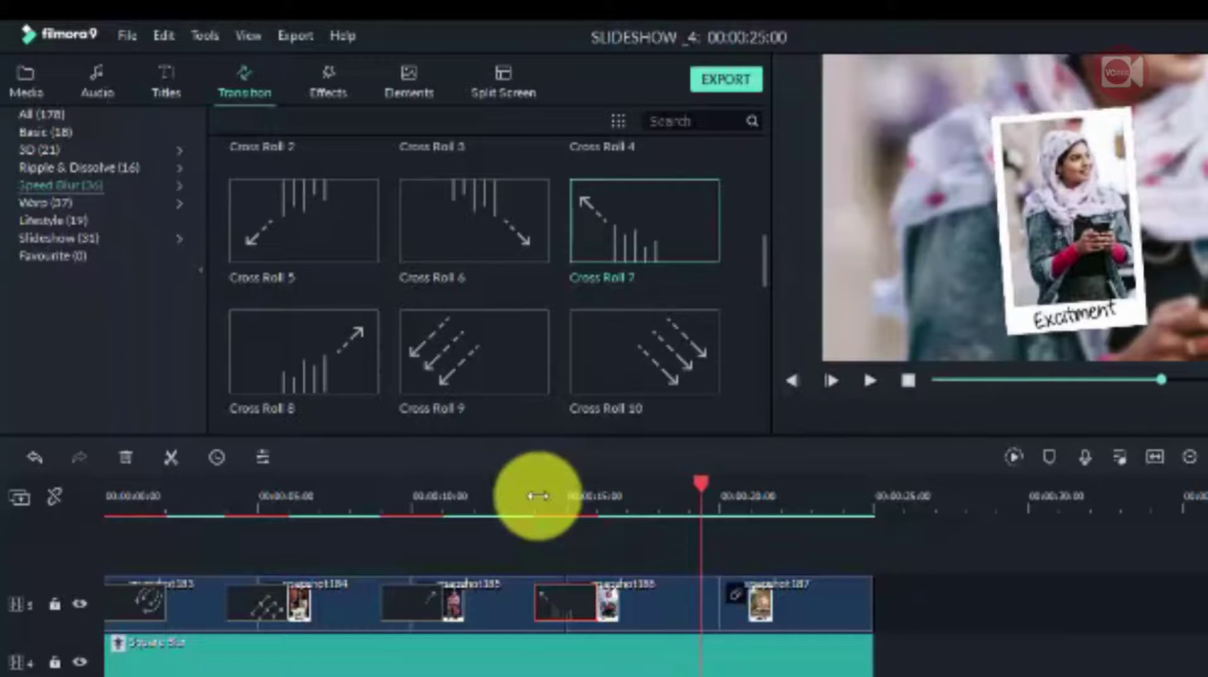
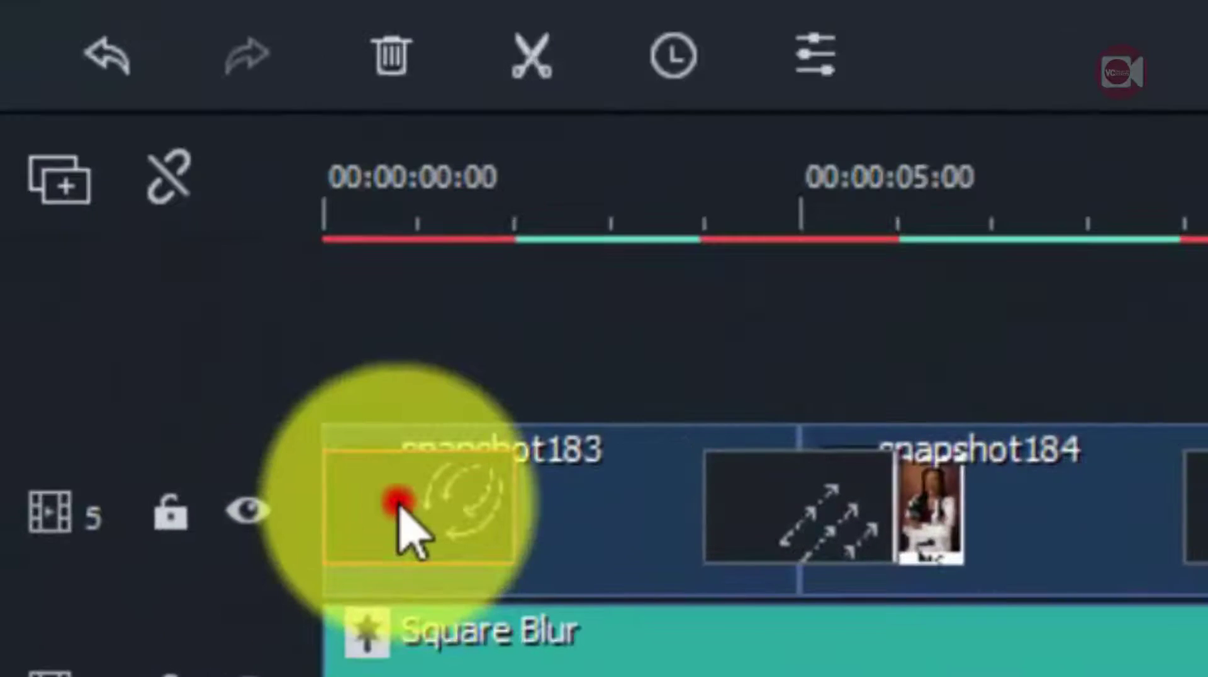
Set the duration of the snapshot183 transition to 00:00:00:20 and apply it to all transitions
{"action": "double_click", "coordinate": [130, 600]}
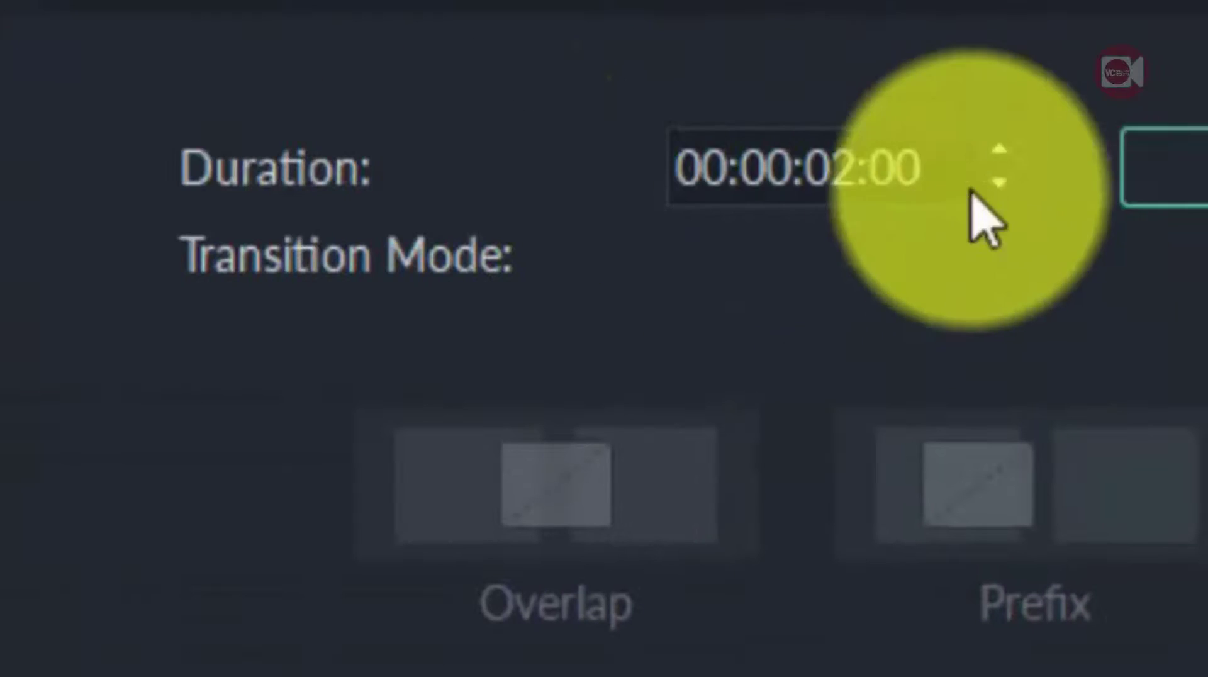
{"action": "left_click", "coordinate": [1000, 181]}
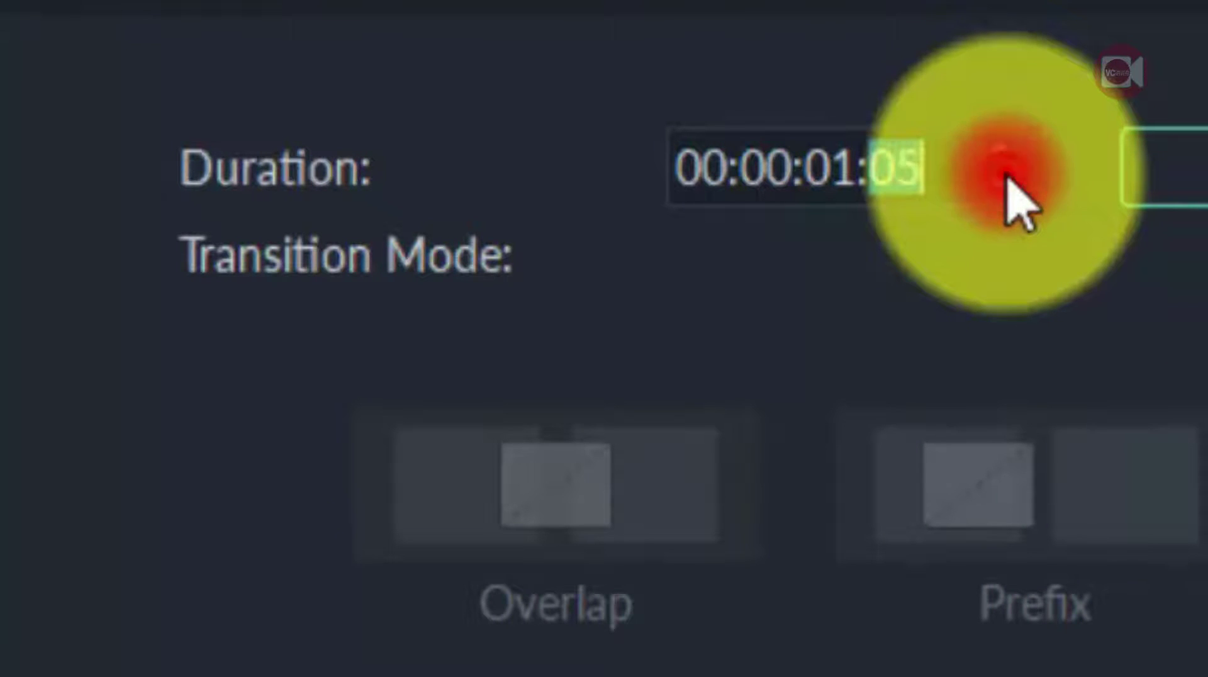
{"action": "left_click", "coordinate": [1005, 181]}
{"action": "left_click", "coordinate": [1004, 181]}
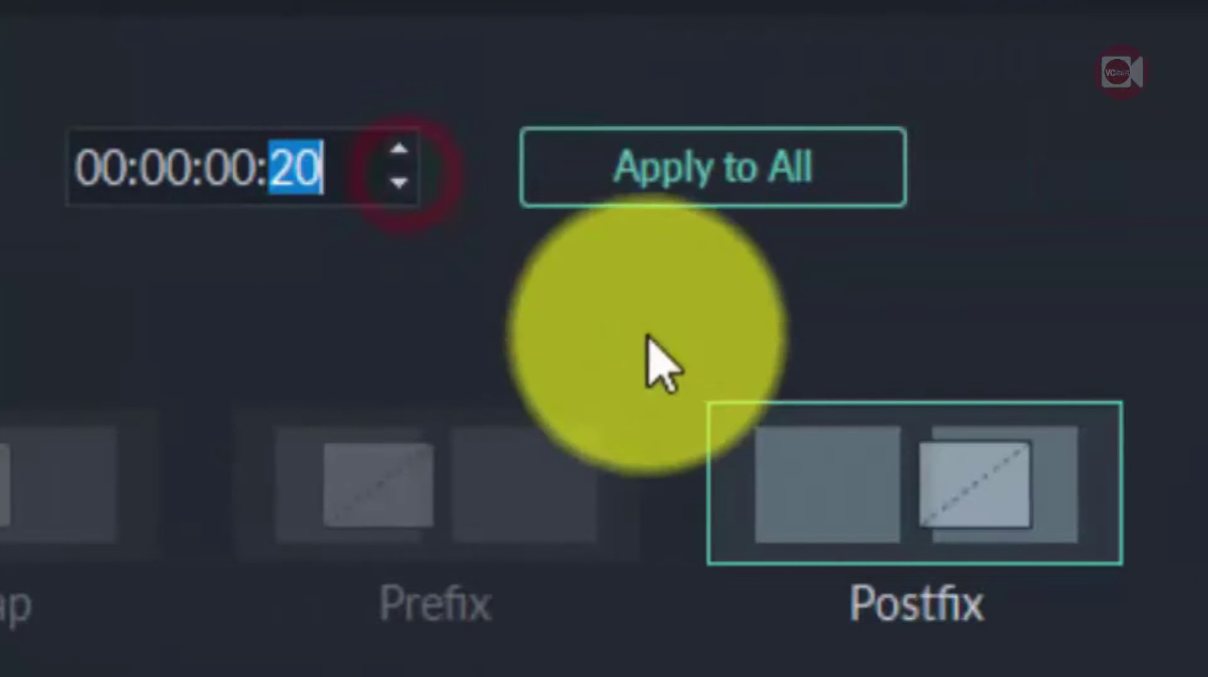
{"action": "left_click", "coordinate": [654, 176]}
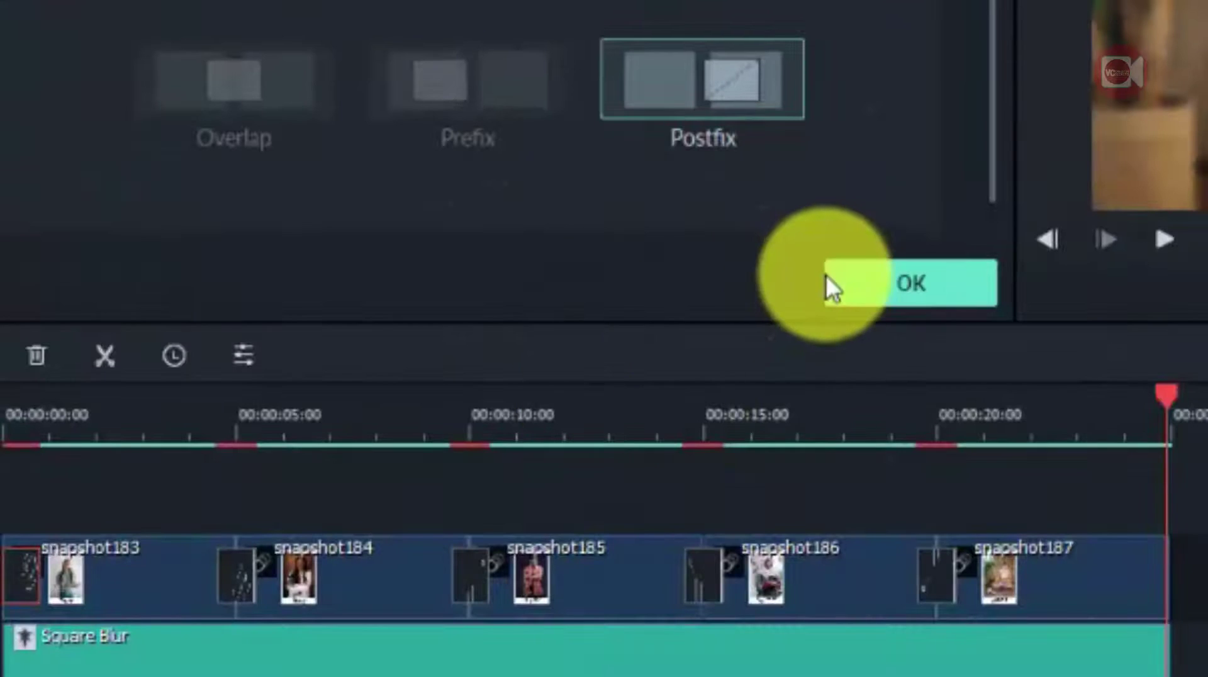
{"action": "left_click", "coordinate": [988, 261]}
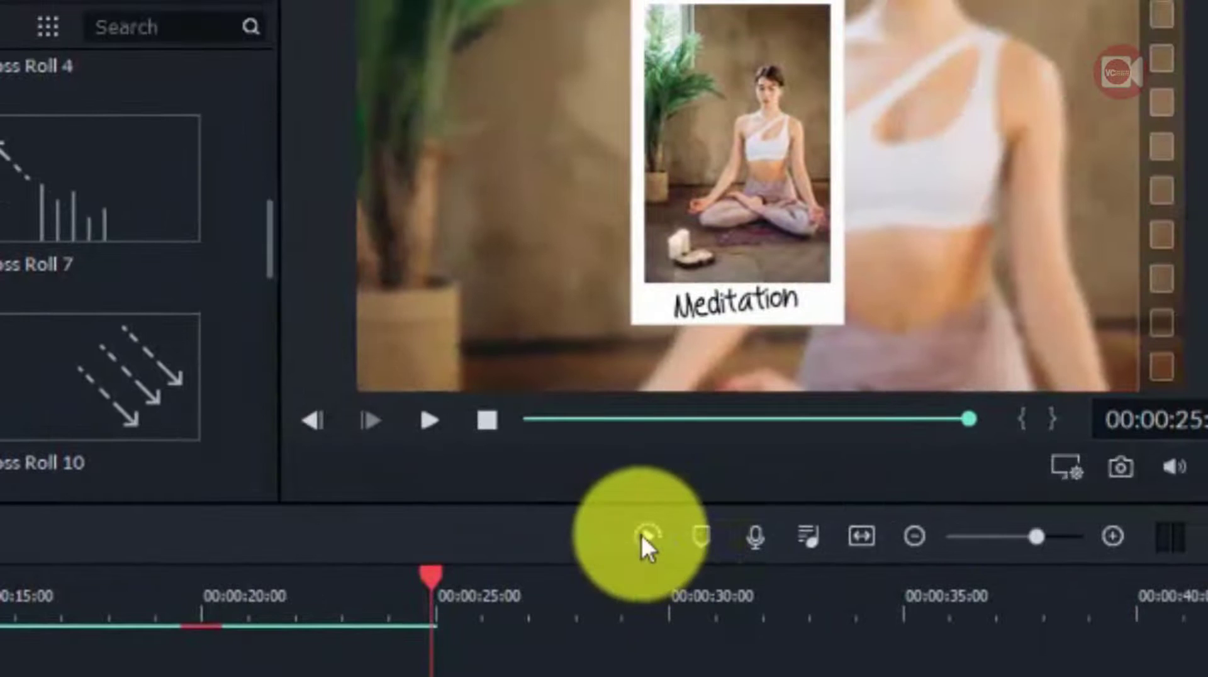
Render the timeline preview and play the slideshow from the beginning
{"action": "left_click", "coordinate": [642, 535]}
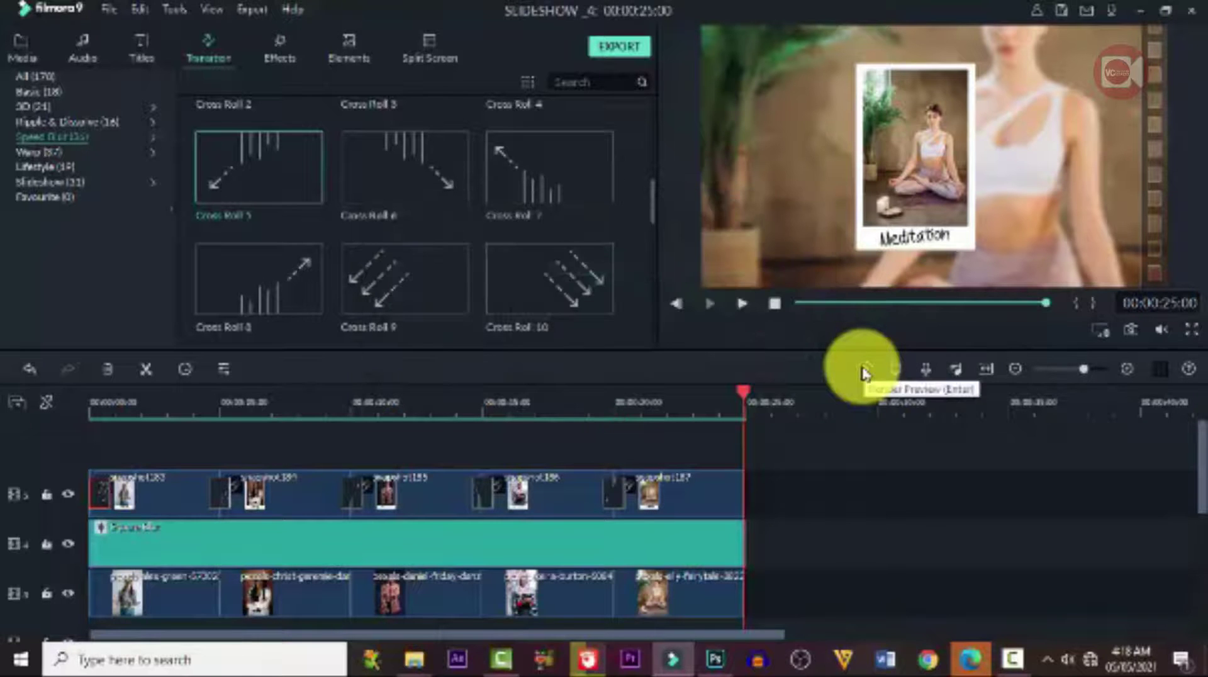
{"action": "left_click_drag", "start_coordinate": [747, 398], "coordinate": [91, 431]}
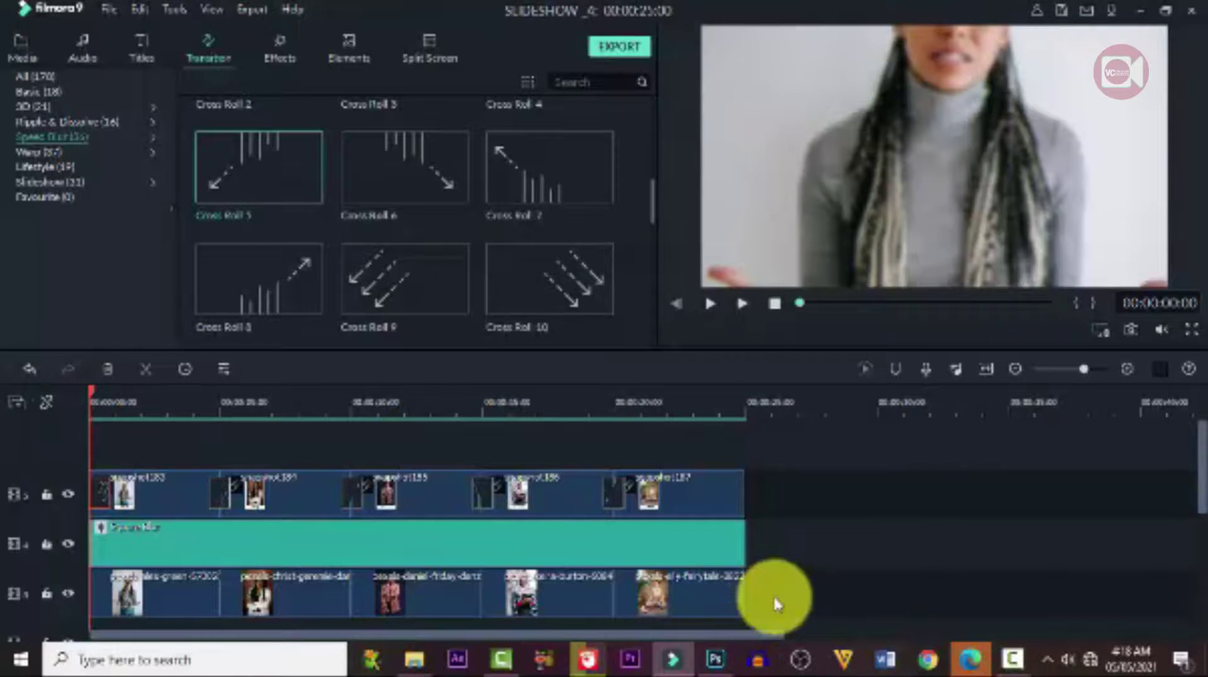
{"action": "key", "text": "space"}
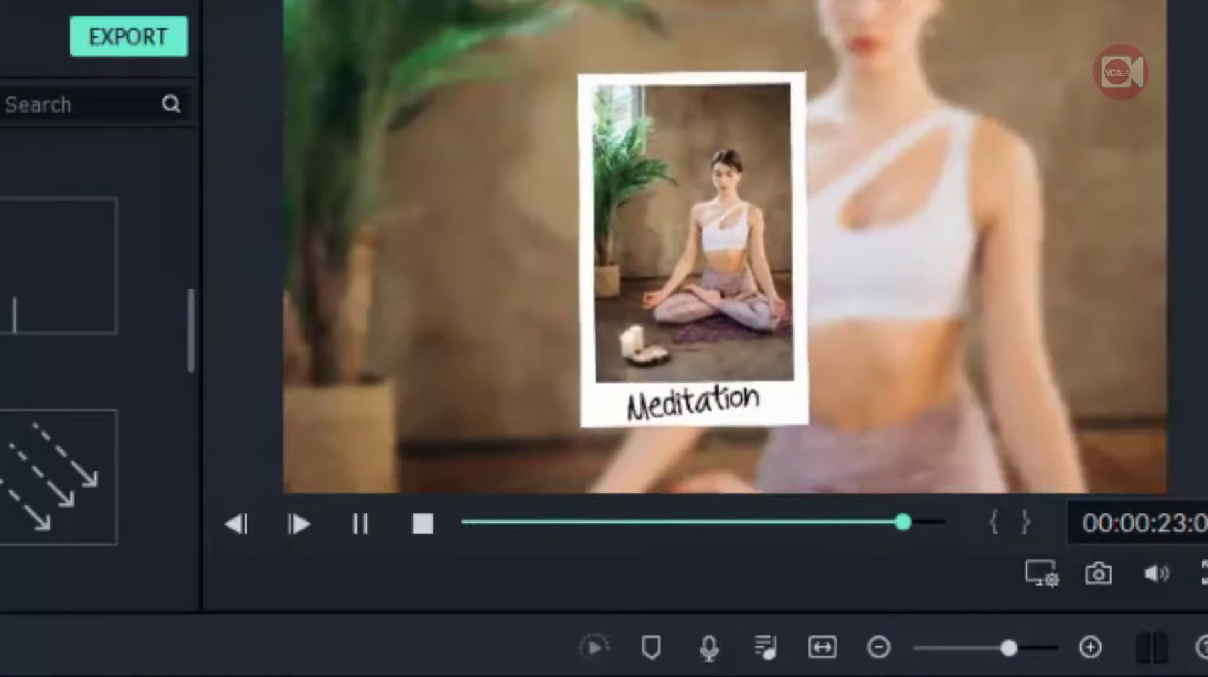
Set the duration of the snapshot183 transition to 00:00:00:10 and apply it to all transitions
{"action": "key", "text": "space"}
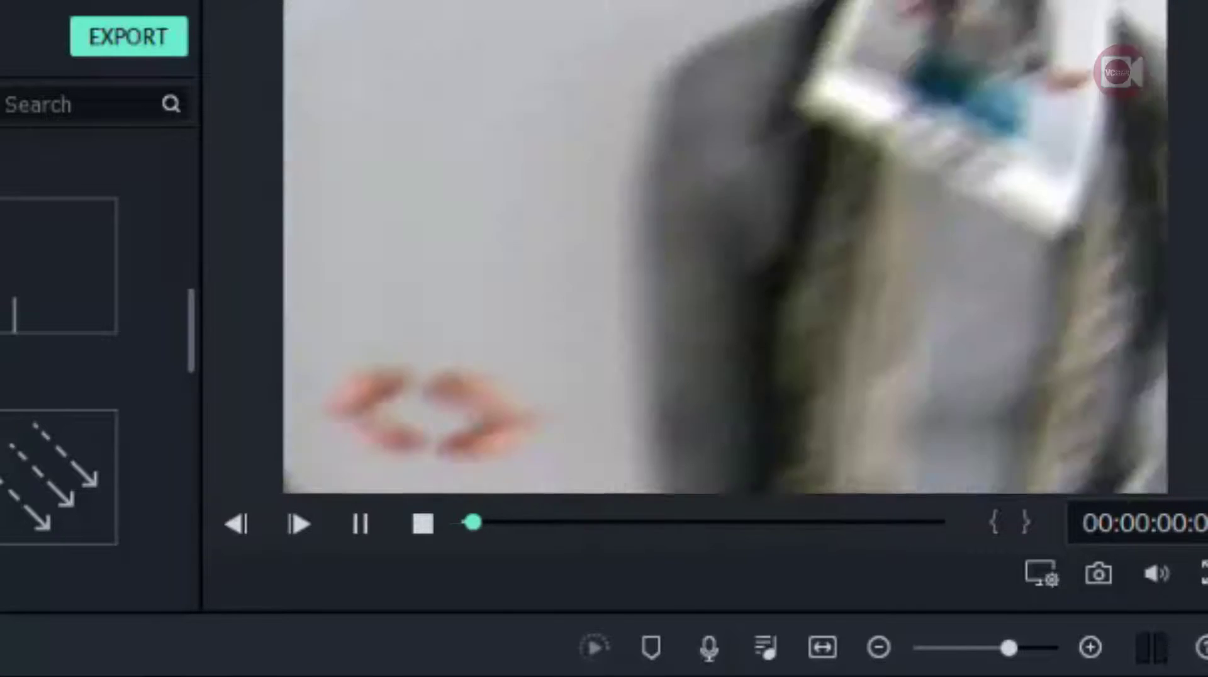
{"action": "key", "text": "space"}
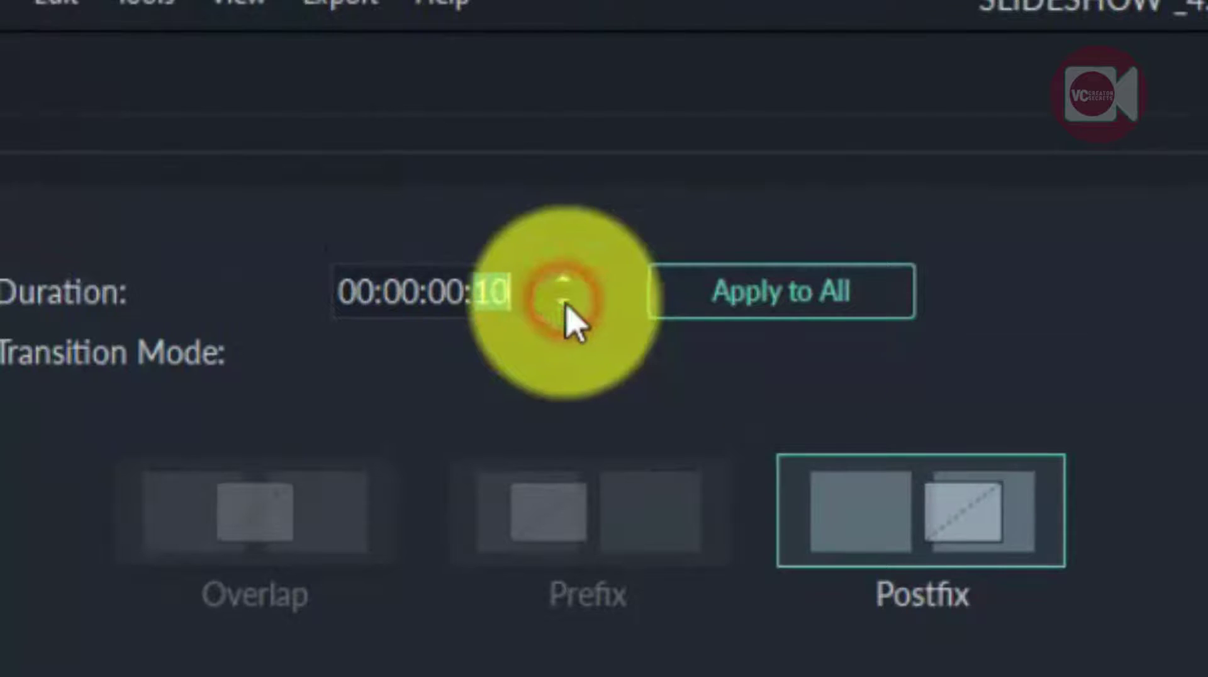
{"action": "left_click", "coordinate": [780, 292]}
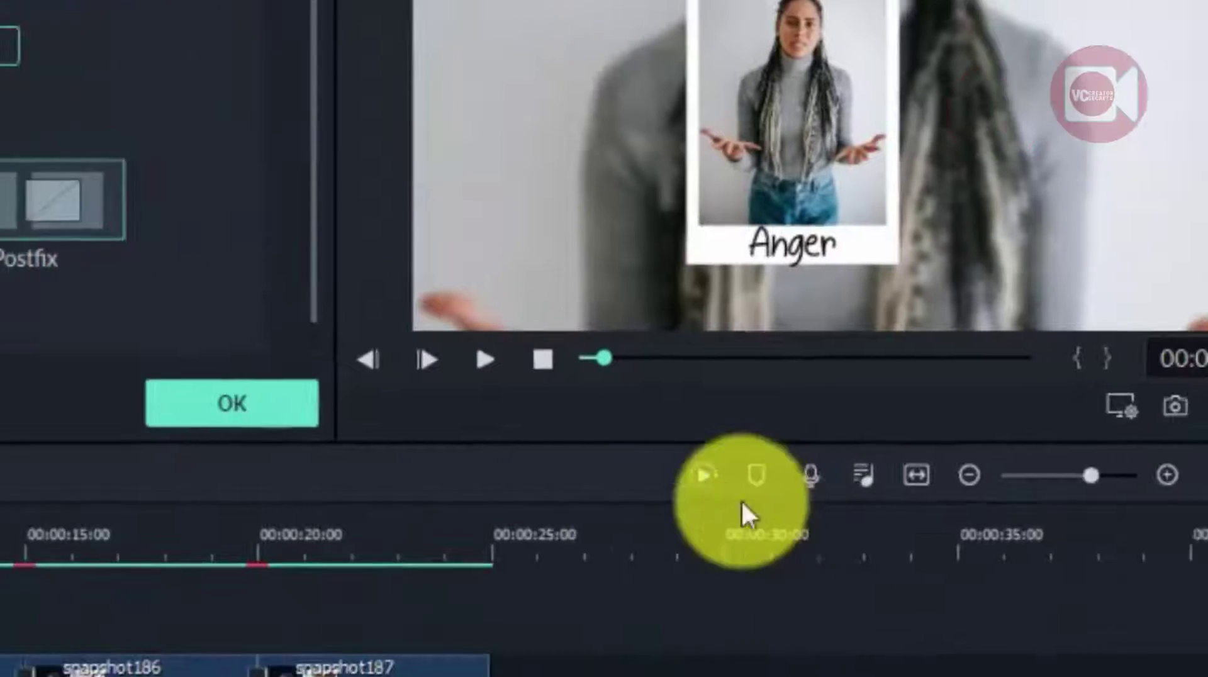
Render the timeline preview, close the transition settings and play the slideshow from the beginning
{"action": "left_click", "coordinate": [704, 474]}
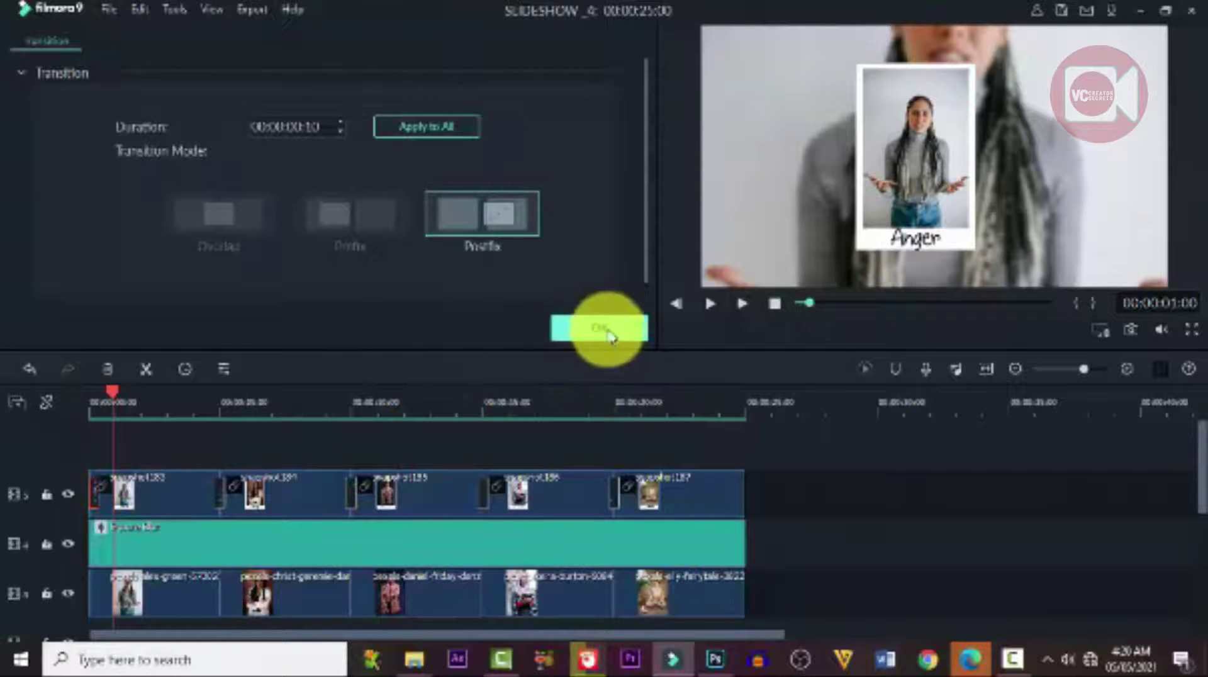
{"action": "left_click", "coordinate": [608, 332]}
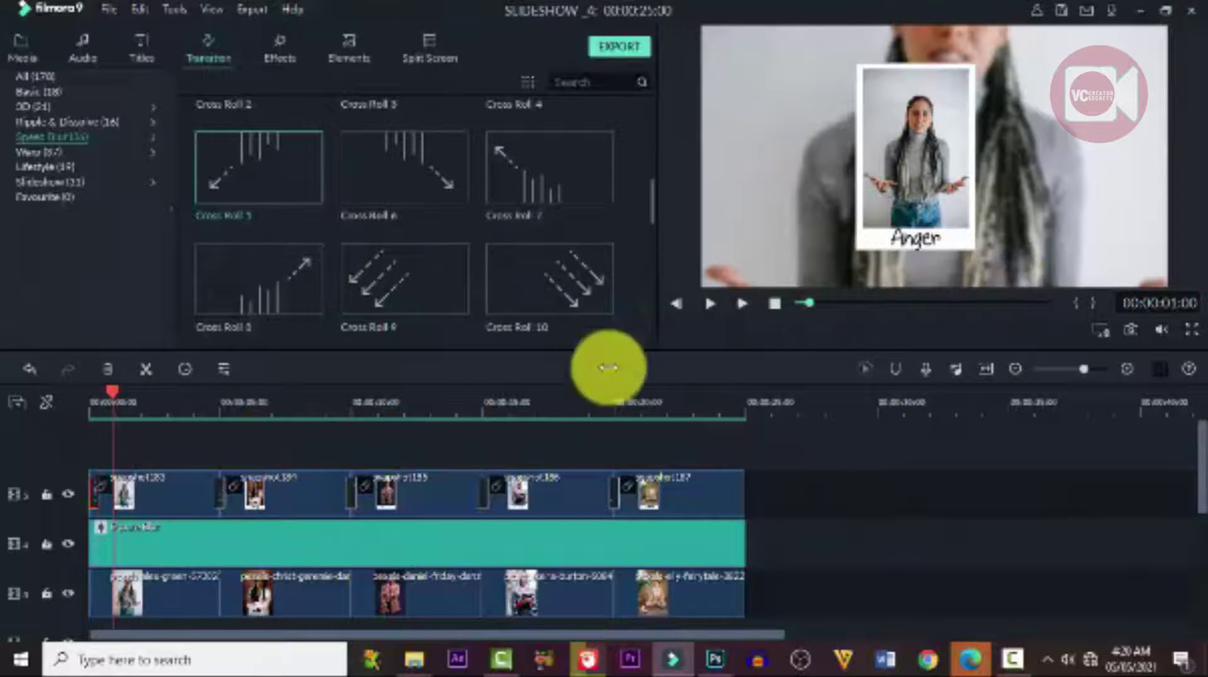
{"action": "left_click_drag", "start_coordinate": [114, 394], "coordinate": [32, 409]}
{"action": "key", "text": "space"}
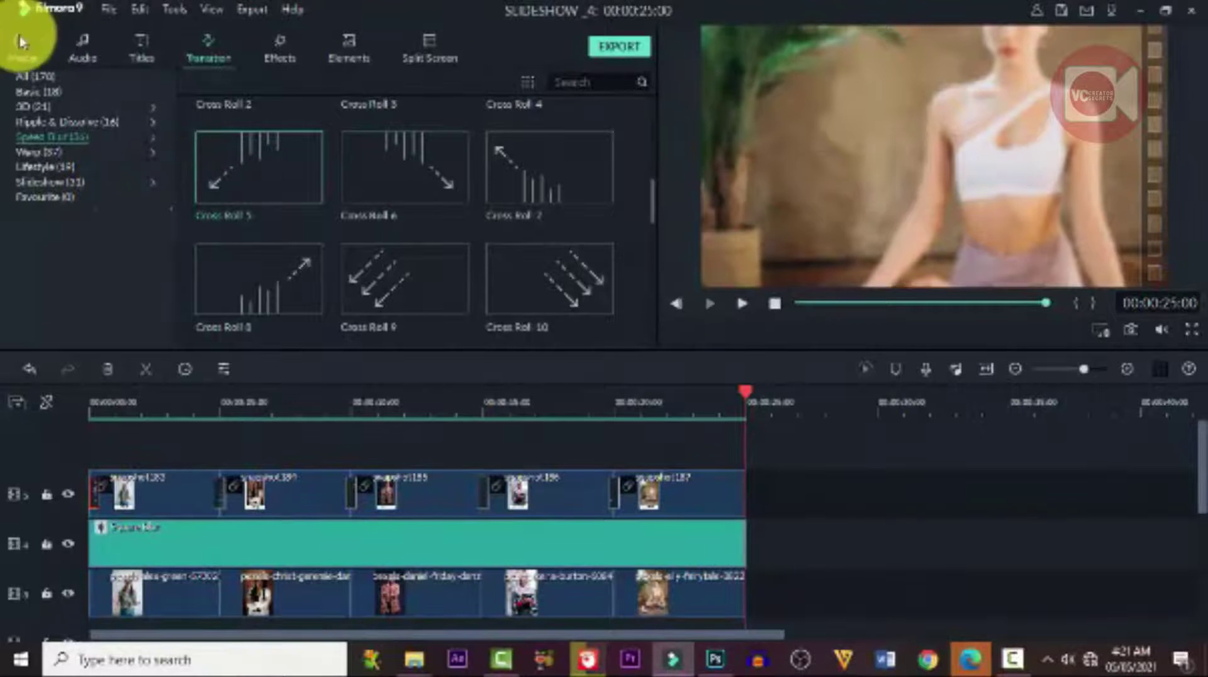
Search My Music for "air" and place the mixkit-air-woosh-1489 sound effect at the start of the audio track
{"action": "left_click", "coordinate": [86, 60]}
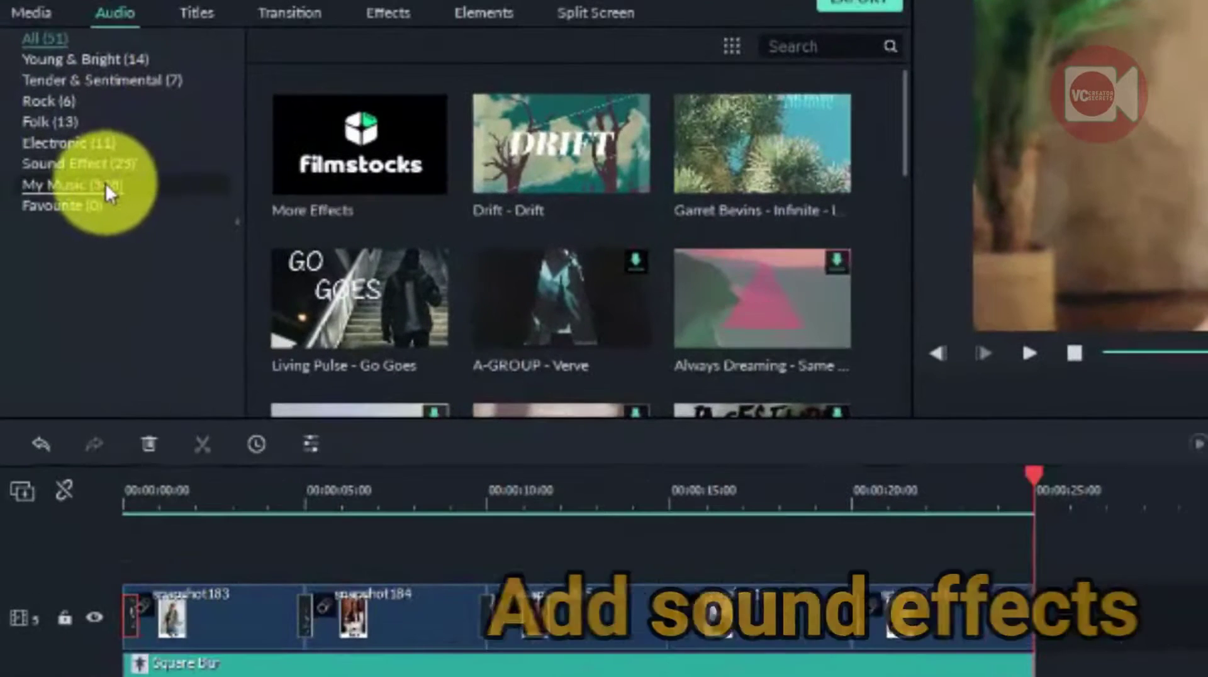
{"action": "left_click", "coordinate": [75, 181]}
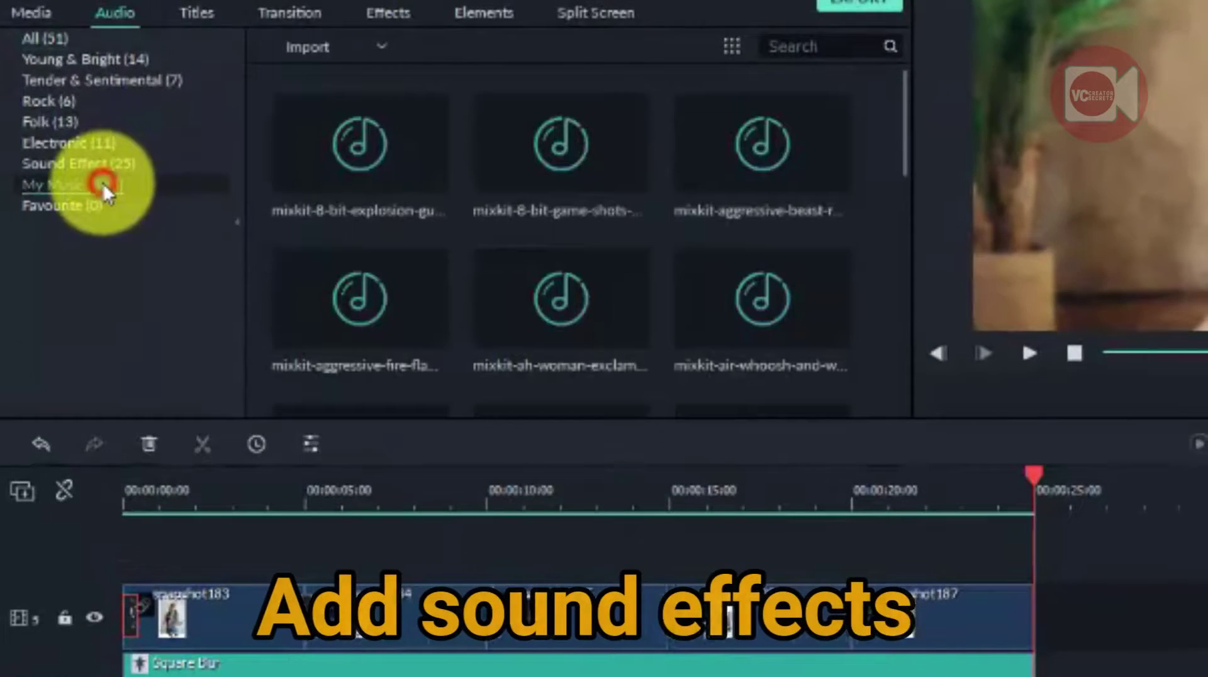
{"action": "left_click", "coordinate": [801, 53]}
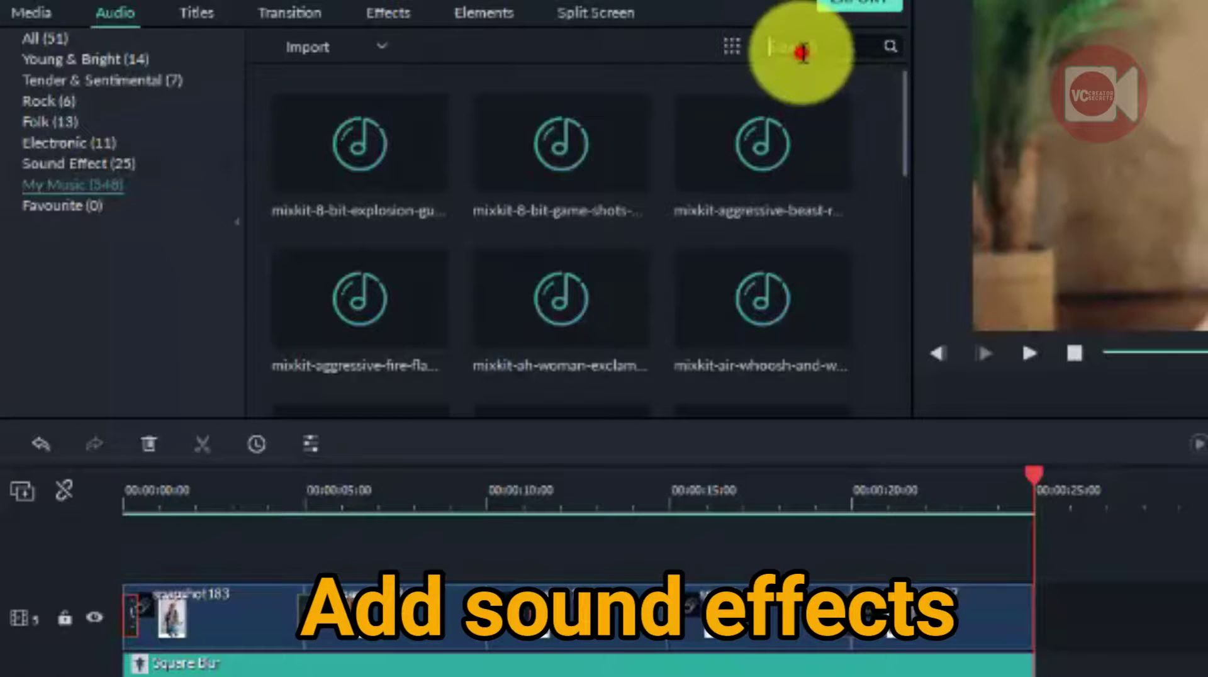
{"action": "type", "text": "air"}
{"action": "left_click_drag", "start_coordinate": [600, 157], "coordinate": [283, 648]}
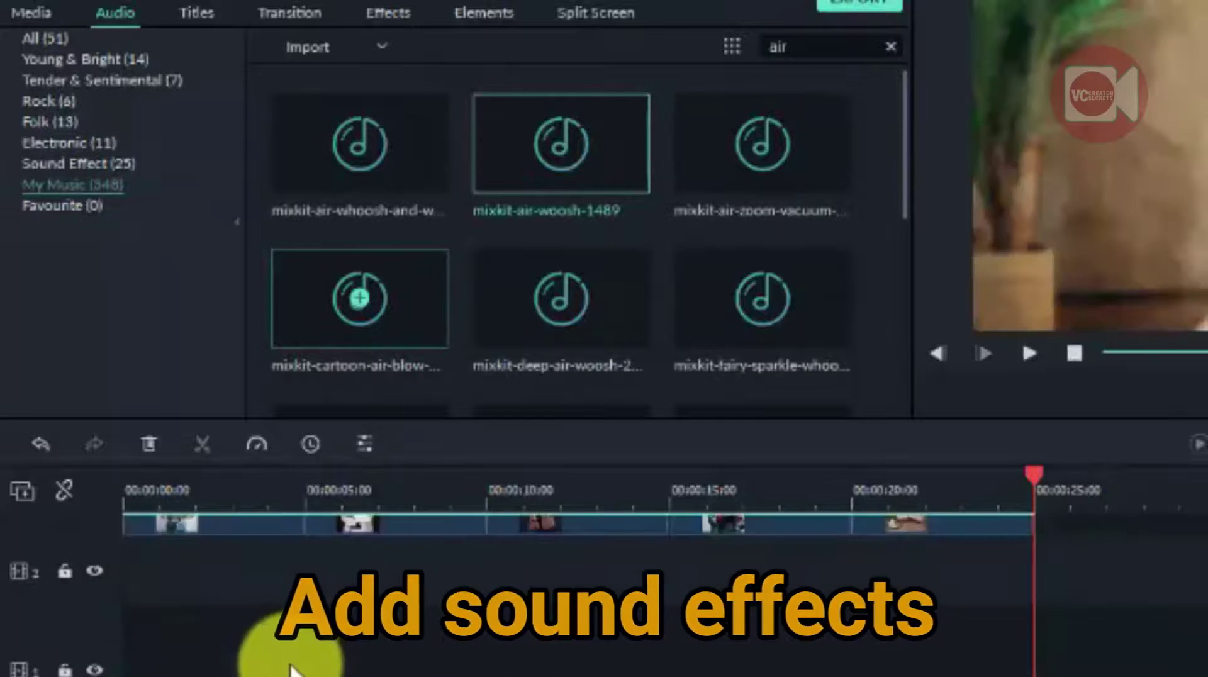
Delete the empty tracks from the timeline
{"action": "scroll", "coordinate": [291, 668], "scroll_direction": "down", "scroll_amount": 2}
{"action": "scroll", "coordinate": [292, 667], "scroll_direction": "up", "scroll_amount": 1}
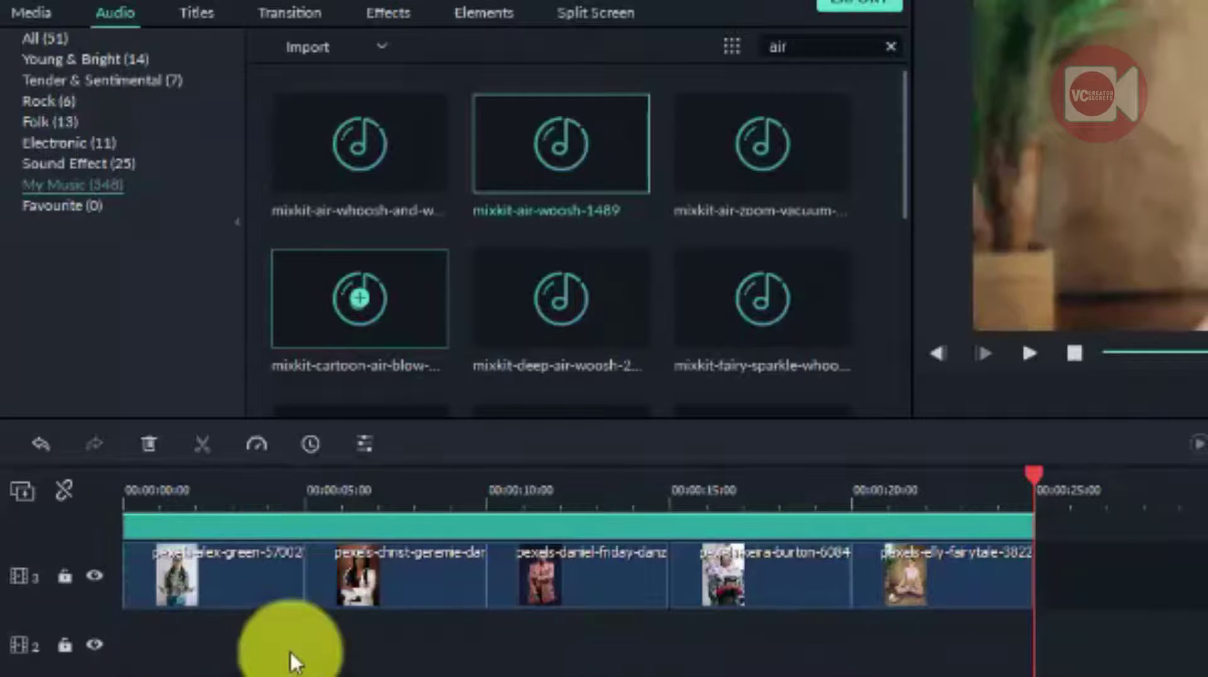
{"action": "right_click", "coordinate": [86, 672]}
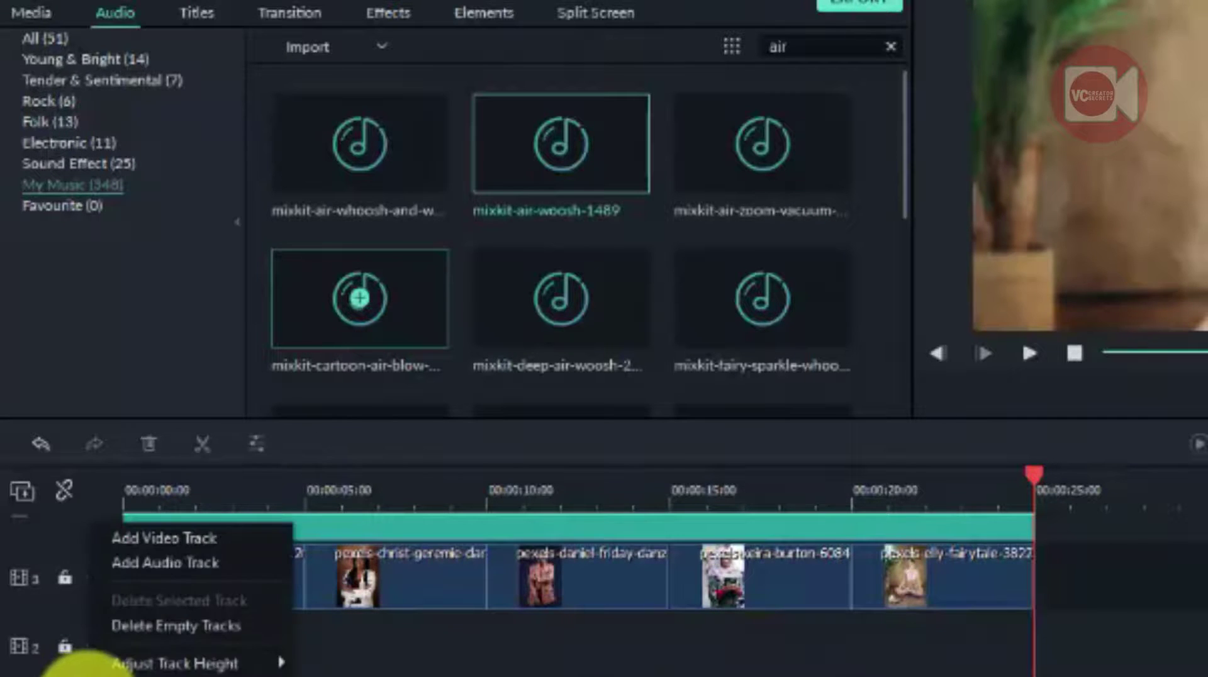
{"action": "left_click", "coordinate": [151, 624]}
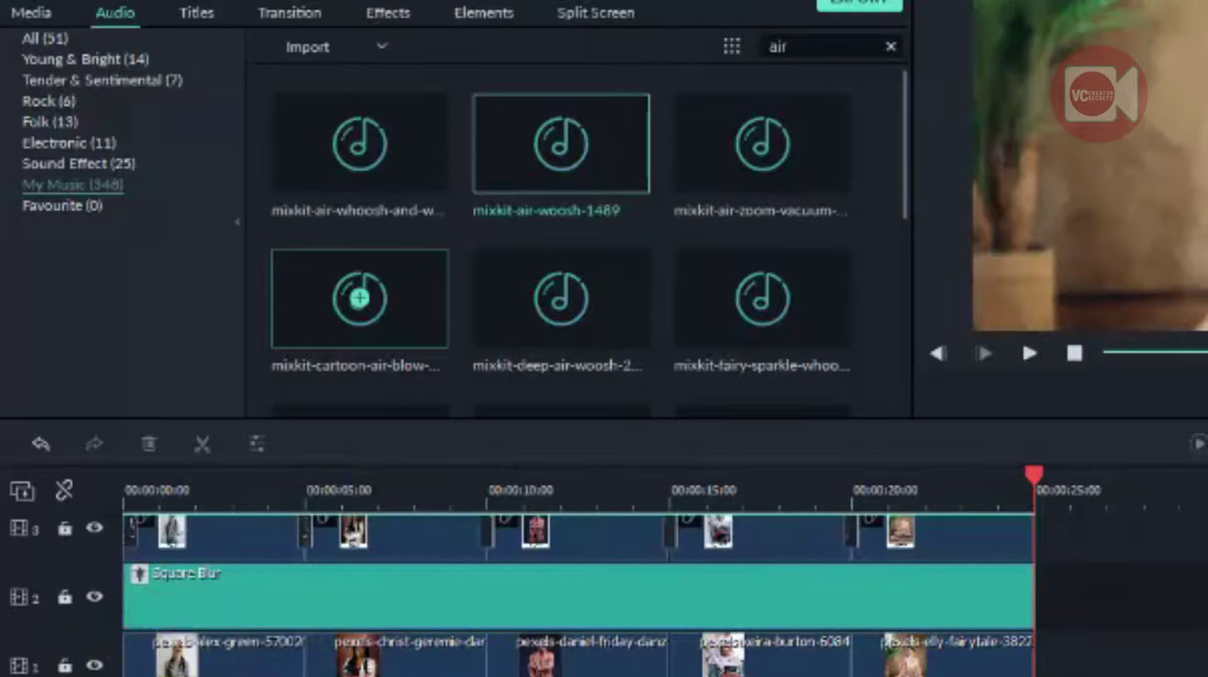
Play the opening of the slideshow to check the whoosh against the first snapshot's entrance
{"action": "left_click", "coordinate": [167, 485]}
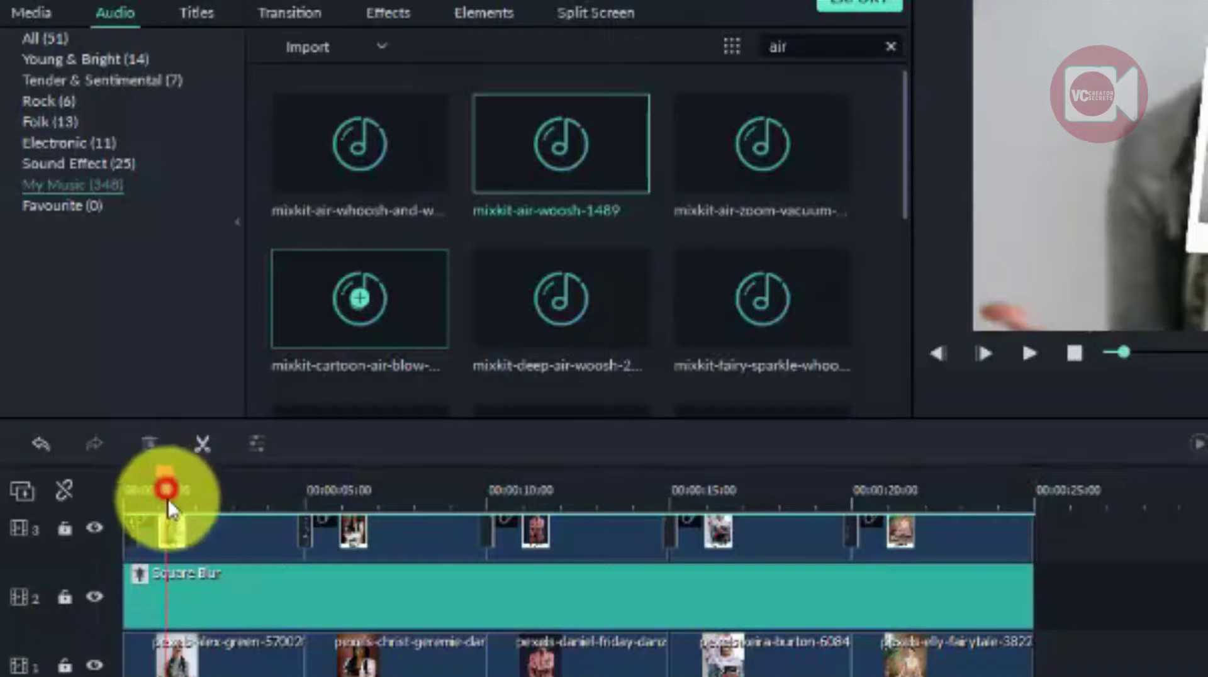
{"action": "key", "text": "space"}
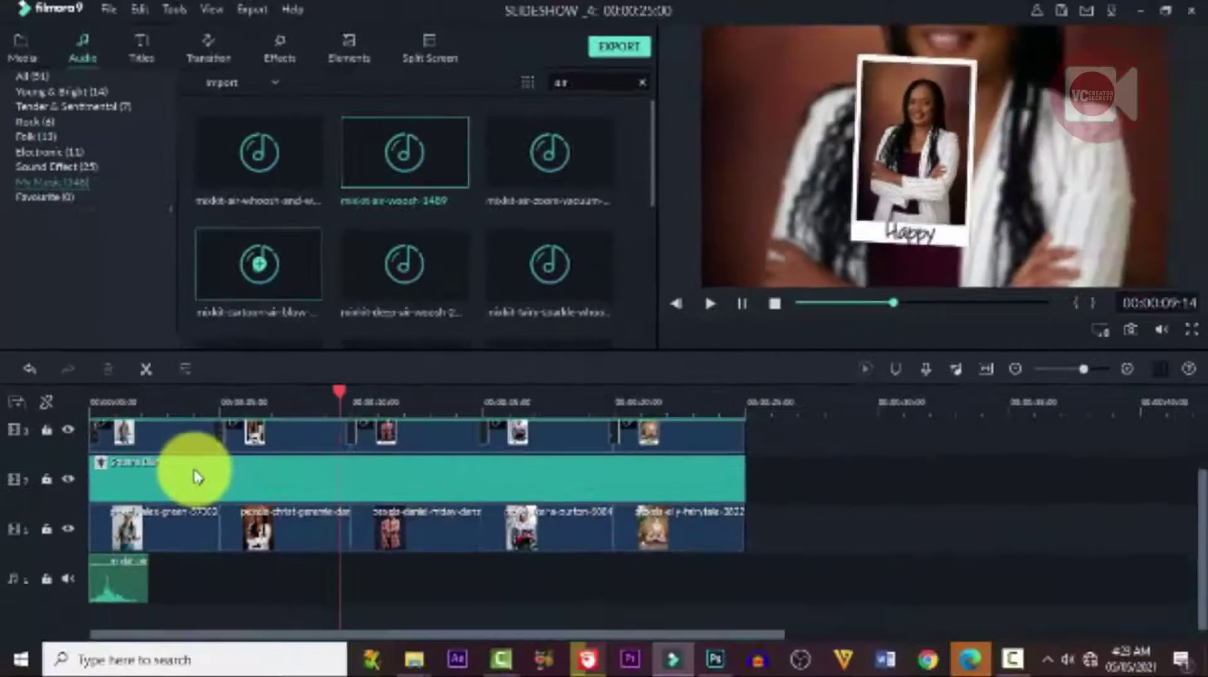
{"action": "key", "text": "space"}
{"action": "key", "text": "Home"}
{"action": "key", "text": "space"}
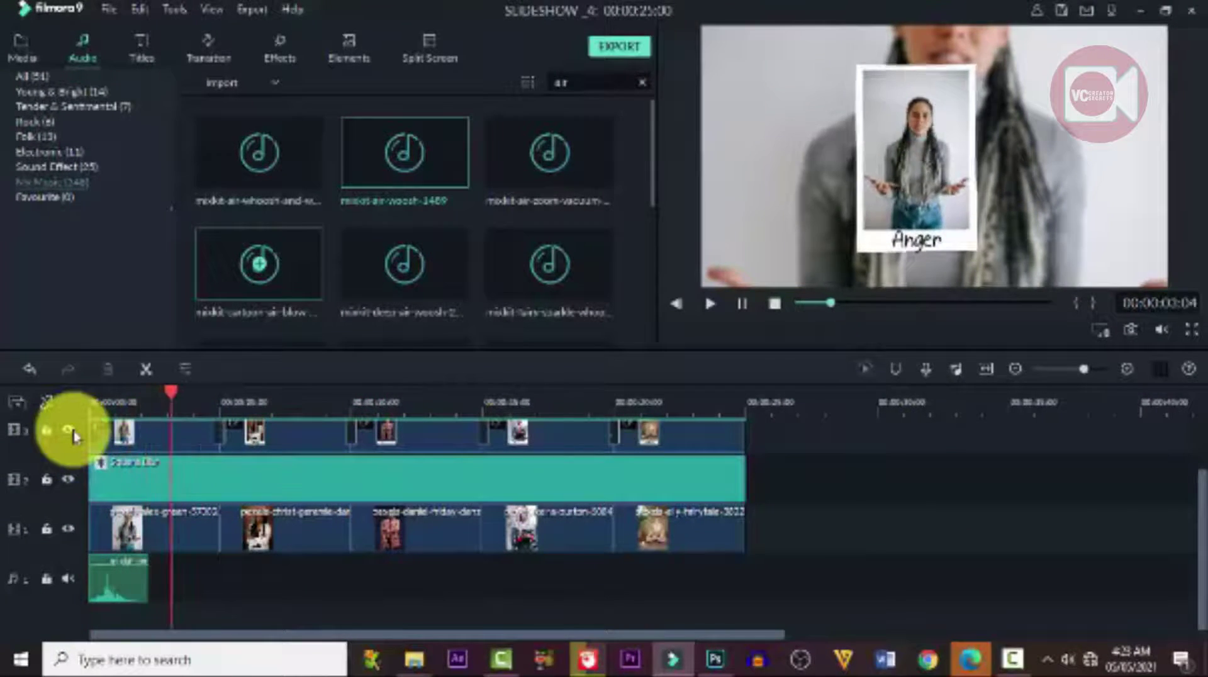
Audition mixkit-fast-air-woosh-2607 and the fast-air-transition sound, and place the latter on the audio track just before snapshot184
{"action": "scroll", "coordinate": [458, 265], "scroll_direction": "down", "scroll_amount": 3}
{"action": "left_click", "coordinate": [457, 265]}
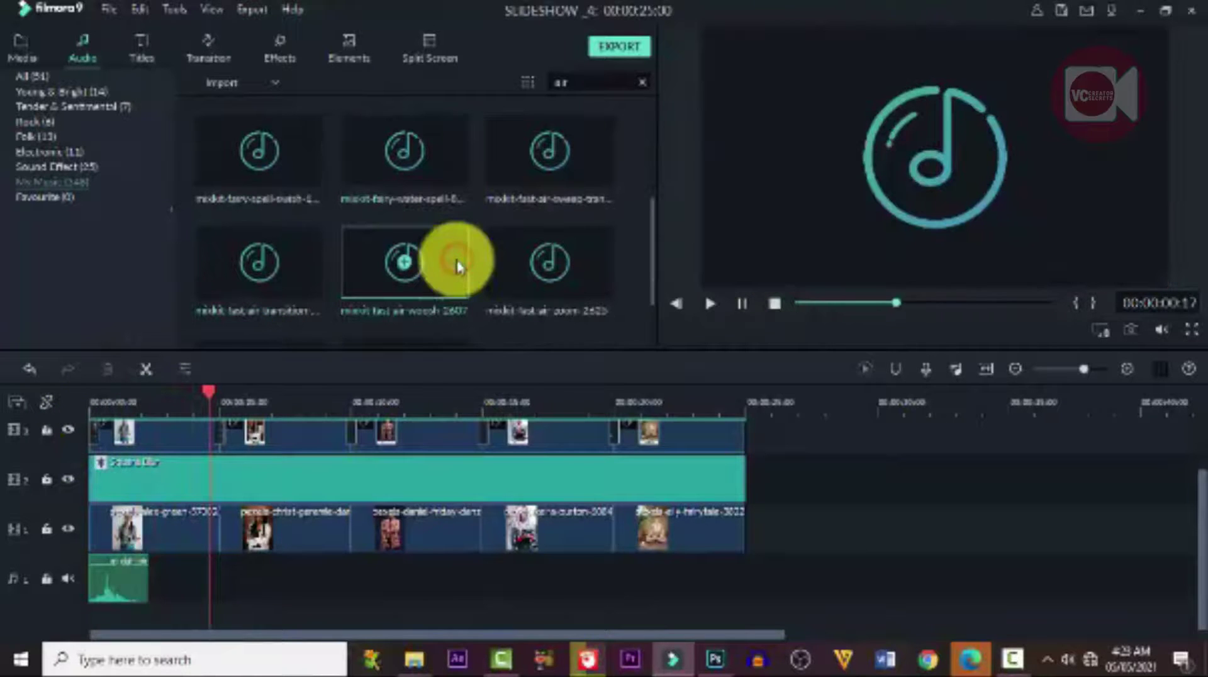
{"action": "left_click", "coordinate": [285, 271]}
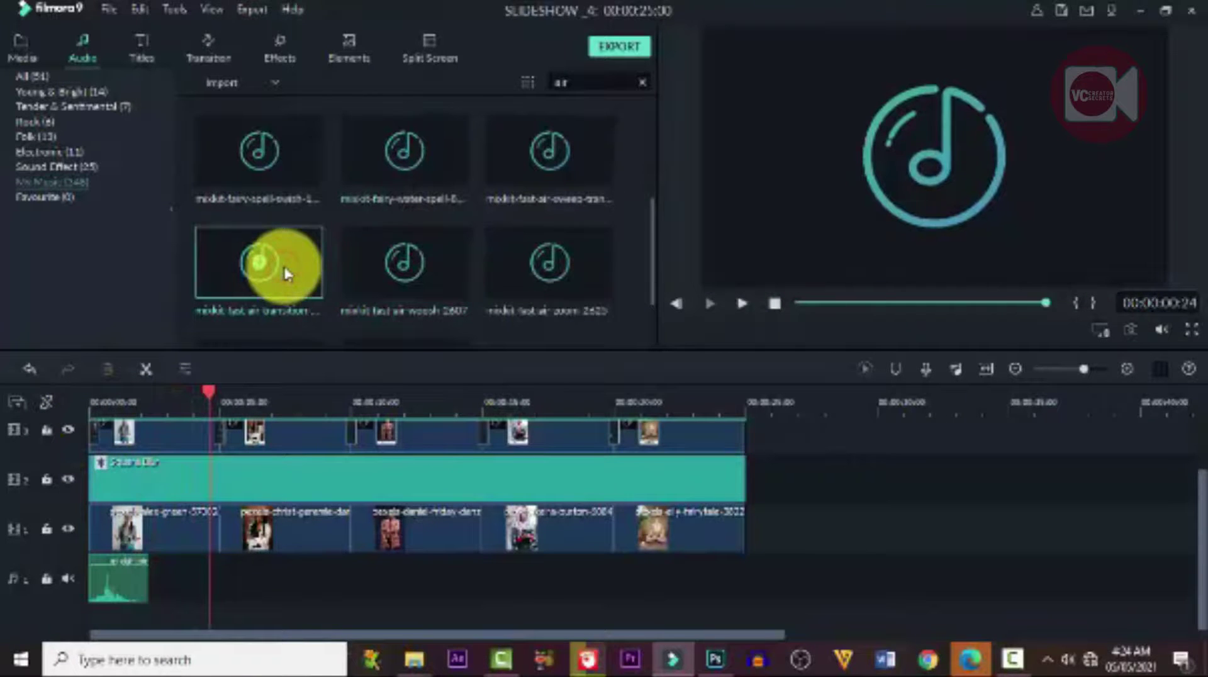
{"action": "left_click_drag", "start_coordinate": [297, 289], "coordinate": [196, 559]}
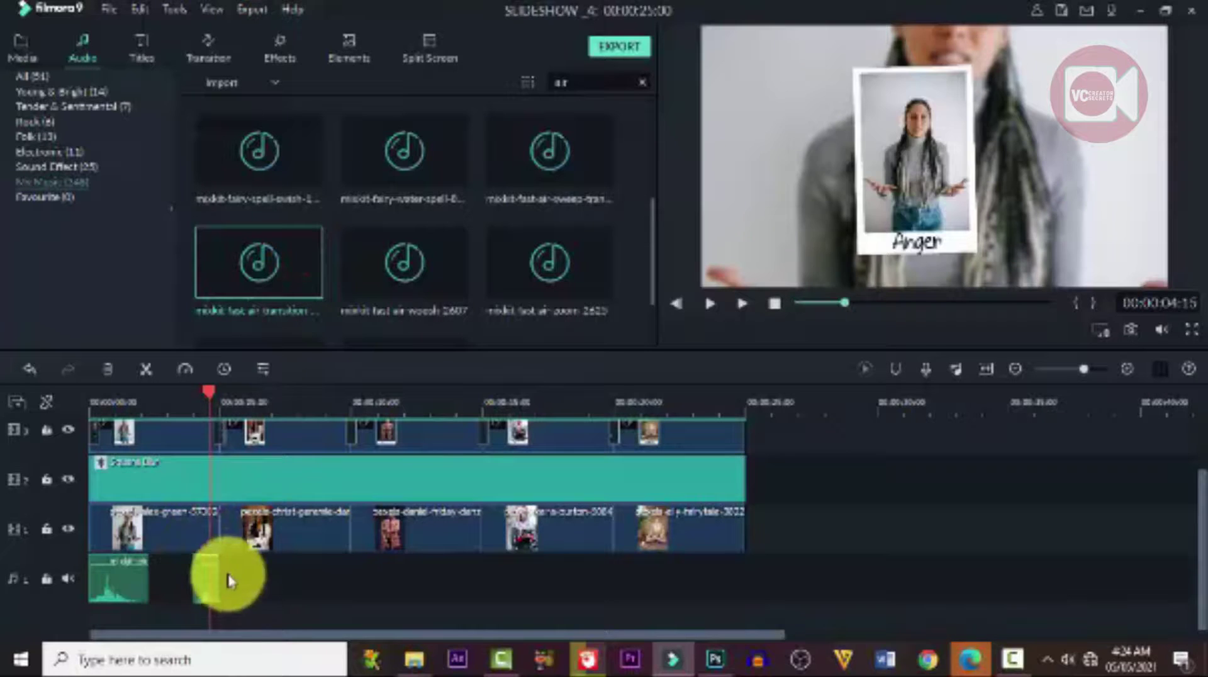
Play the change from snapshot183 to snapshot184 to check the fast-air-transition sound
{"action": "left_click", "coordinate": [189, 402]}
{"action": "key", "text": "space"}
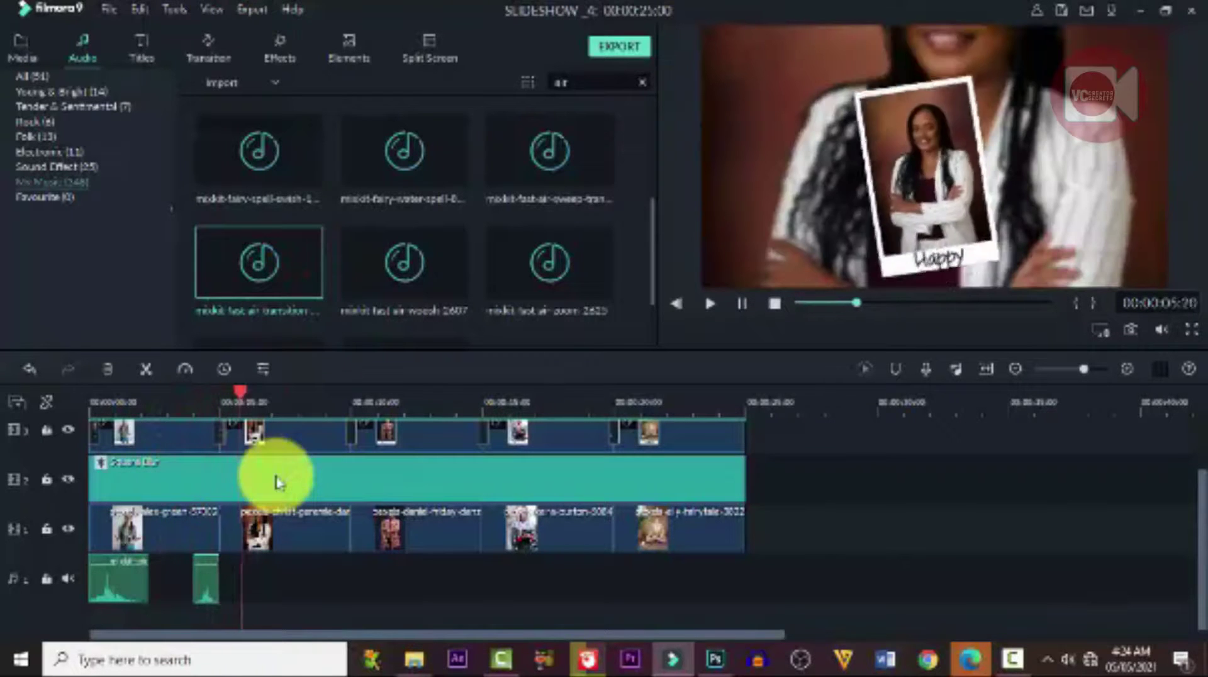
{"action": "left_click", "coordinate": [270, 393]}
{"action": "key", "text": "space"}
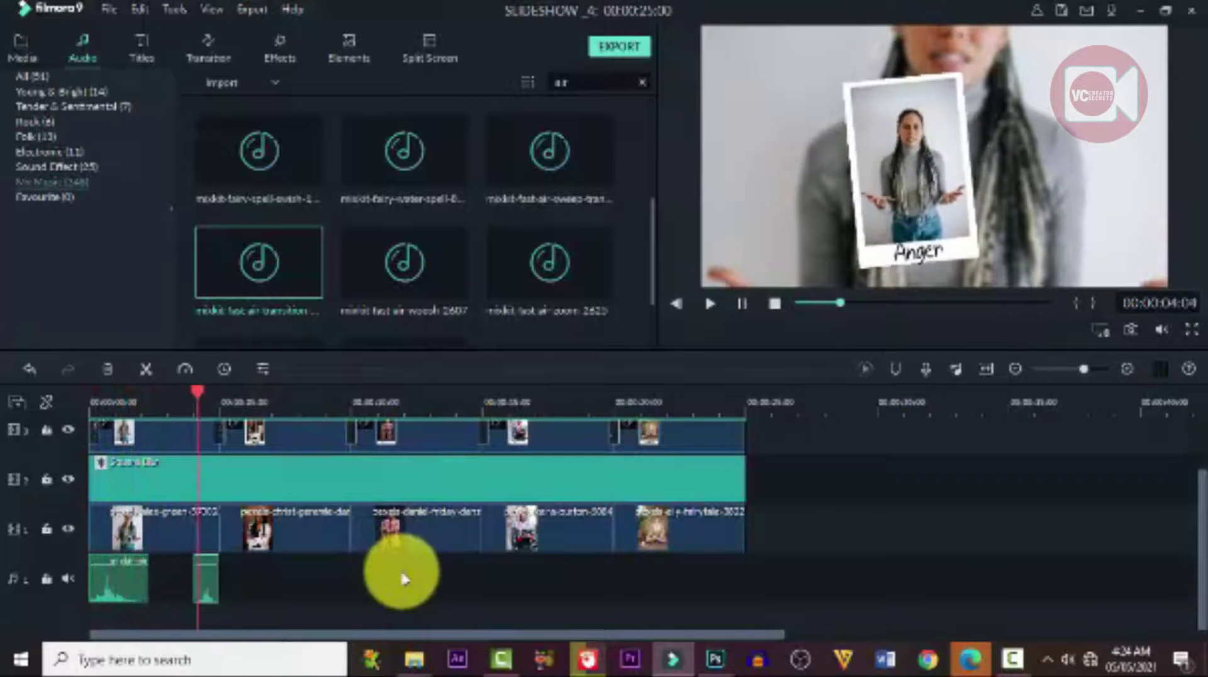
{"action": "key", "text": "space"}
Audition the mixkit-quick-hit-through sound and use it to replace the fast-air-transition clip at the end of the first picture
{"action": "scroll", "coordinate": [406, 305], "scroll_direction": "down", "scroll_amount": 3}
{"action": "left_click", "coordinate": [456, 288]}
{"action": "double_click", "coordinate": [456, 288]}
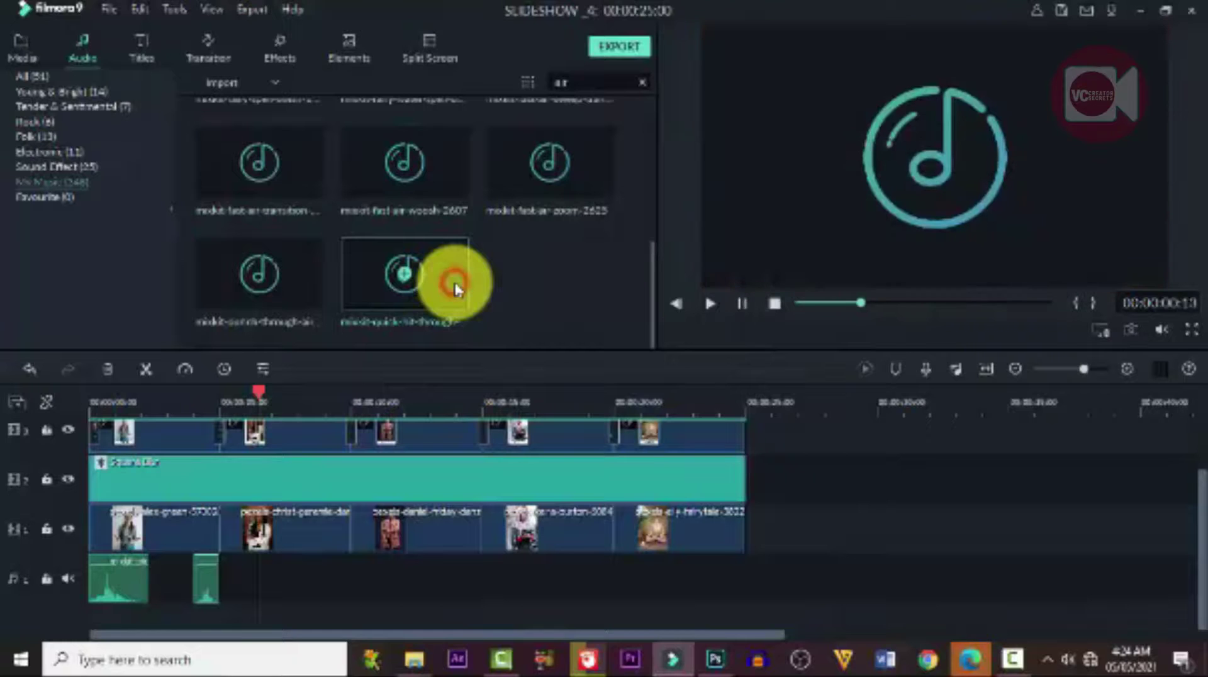
{"action": "left_click", "coordinate": [208, 580]}
{"action": "left_click", "coordinate": [105, 371]}
{"action": "left_click_drag", "start_coordinate": [448, 274], "coordinate": [174, 589]}
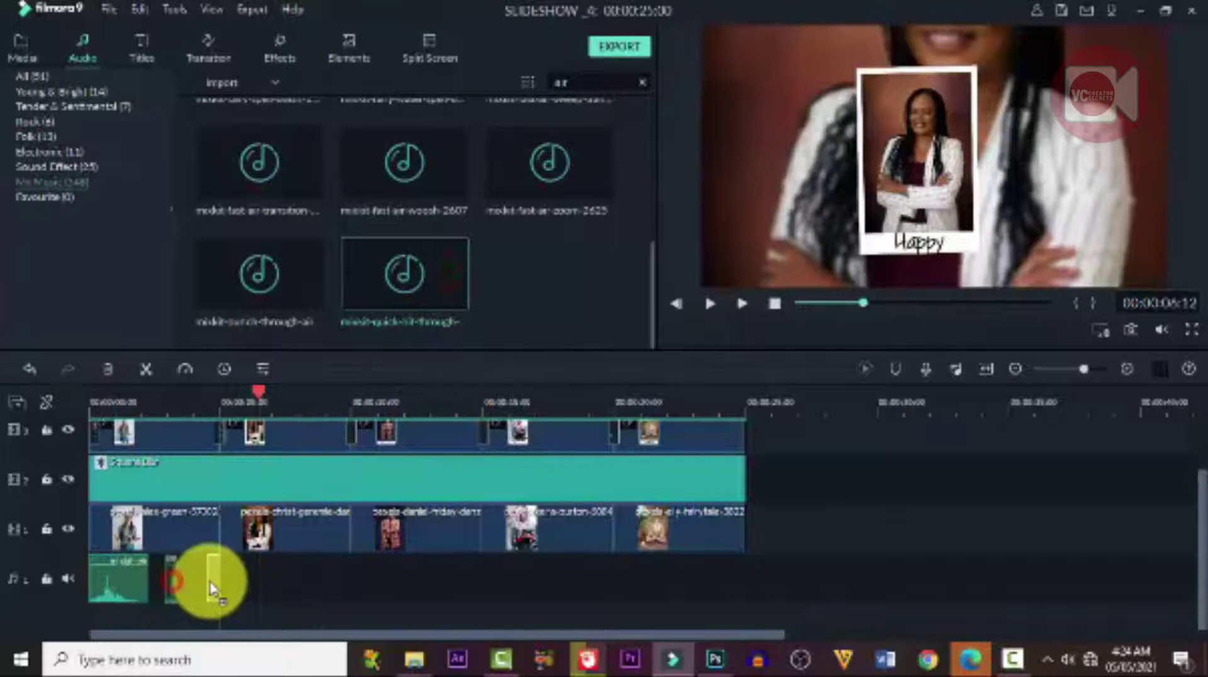
Play the first picture change again to check the timing of the quick-hit sound
{"action": "left_click", "coordinate": [202, 398]}
{"action": "key", "text": "space"}
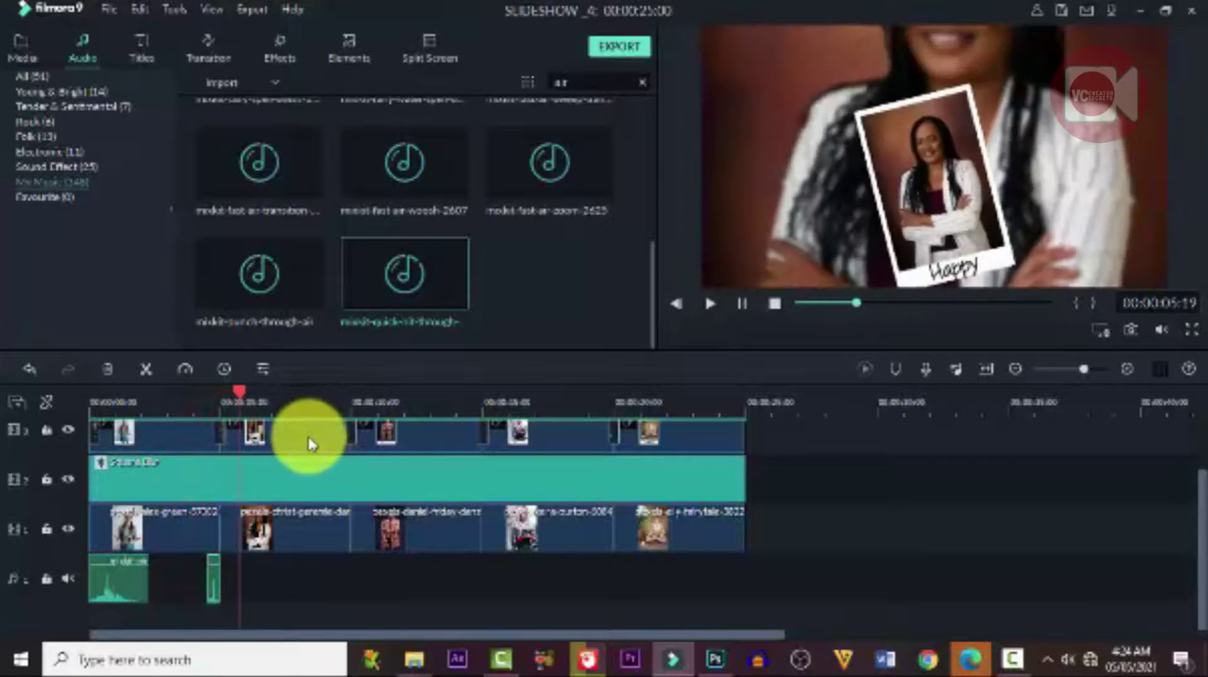
{"action": "left_click", "coordinate": [107, 484]}
{"action": "left_click", "coordinate": [91, 483]}
{"action": "key", "text": "space"}
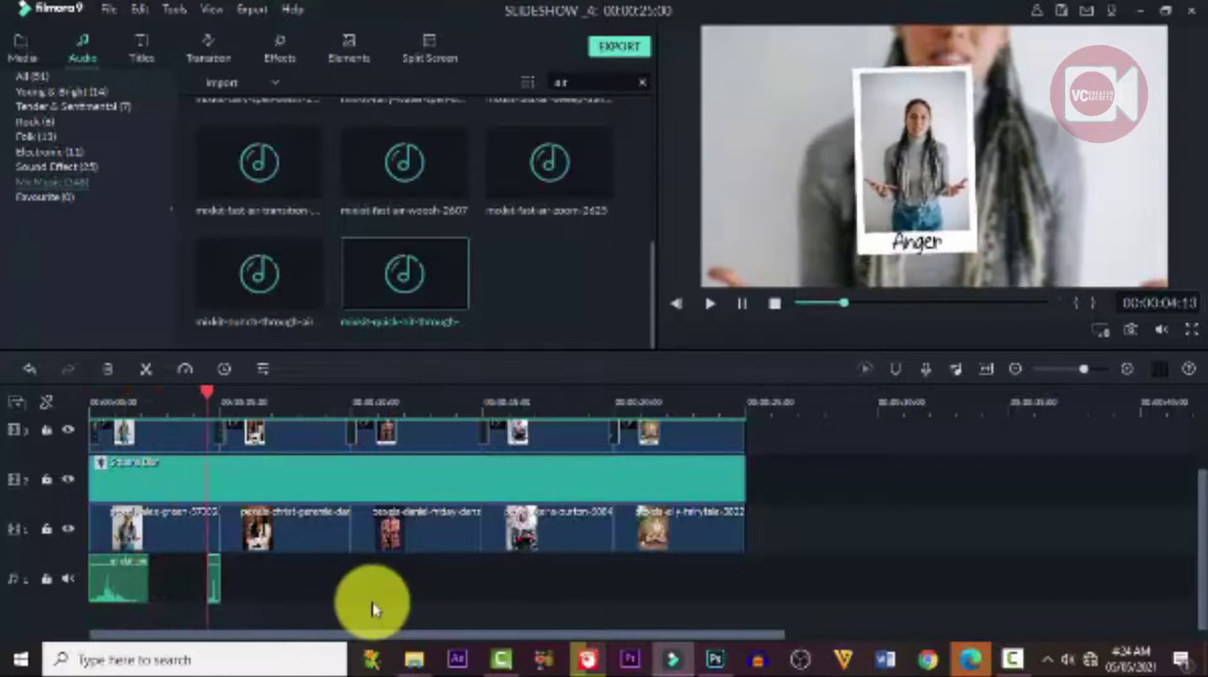
Copy the quick-hit and whoosh sound effects, paste them at the following picture changes along the audio track, and play the result
{"action": "right_click", "coordinate": [170, 591]}
{"action": "left_click", "coordinate": [161, 374]}
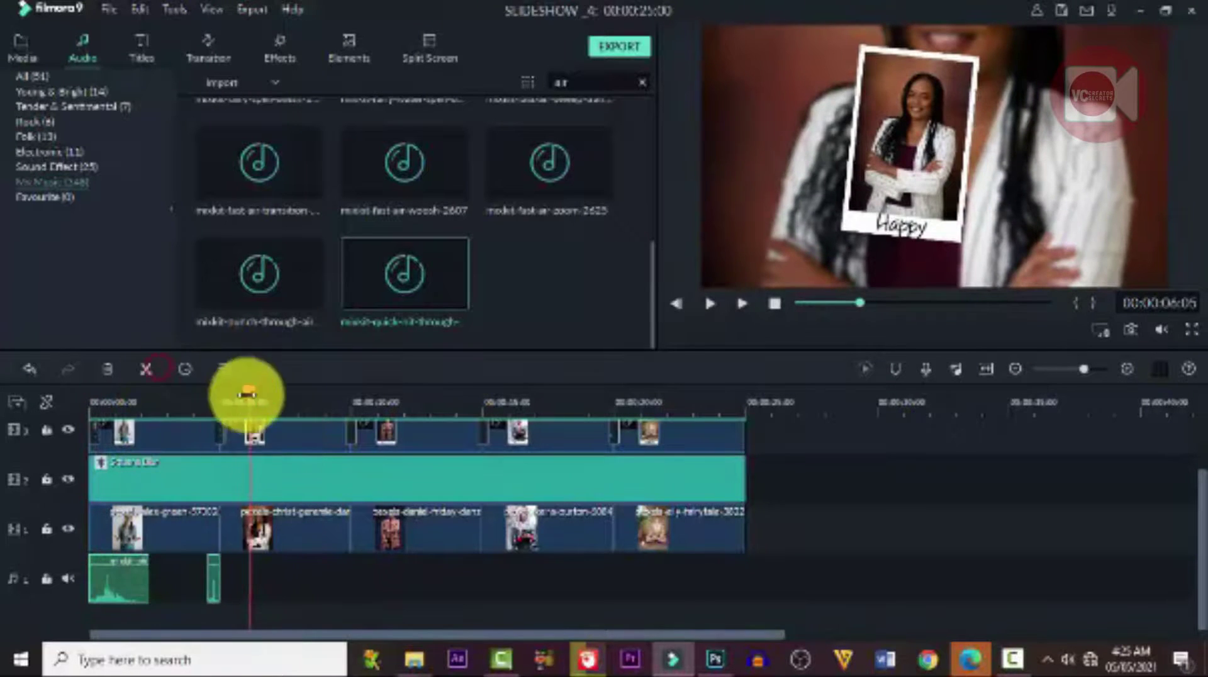
{"action": "left_click", "coordinate": [350, 402]}
{"action": "key", "text": "ctrl+v"}
{"action": "key", "text": "ctrl+v"}
{"action": "key", "text": "ctrl+v"}
{"action": "key", "text": "ctrl+v"}
{"action": "key", "text": "space"}
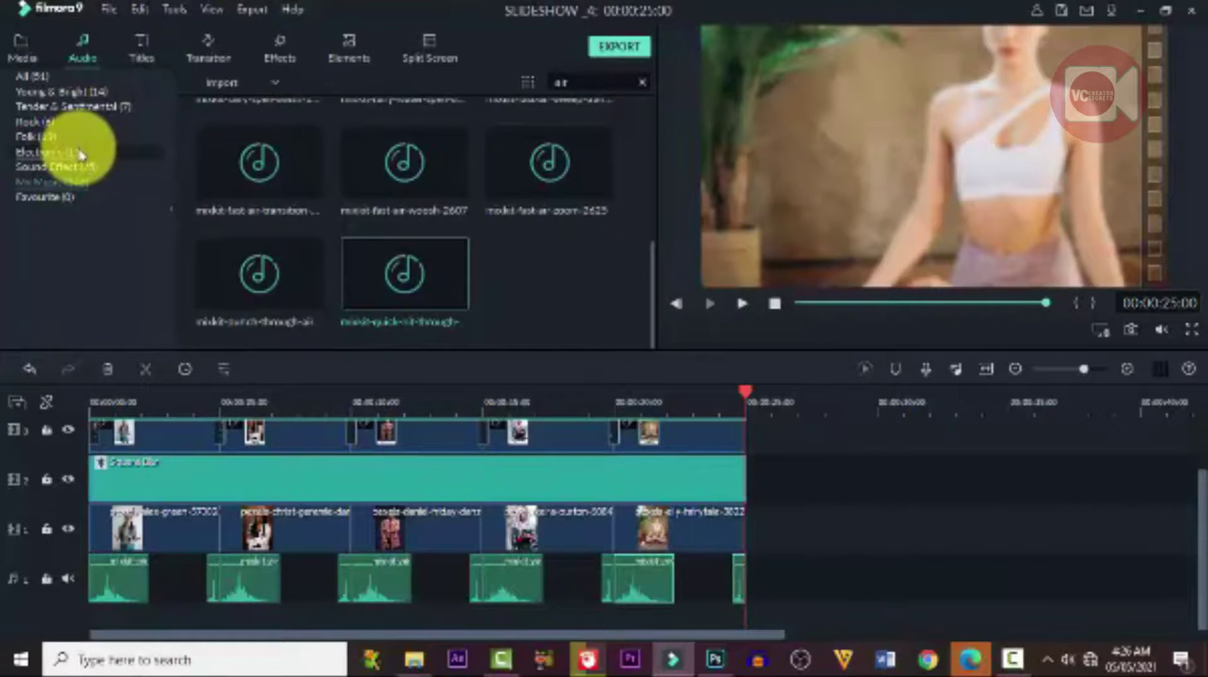
Import Falling in Slow Motion from the YOUTUBE FREE MUSIC folder into the project media and preview parts of it
{"action": "left_click", "coordinate": [79, 151]}
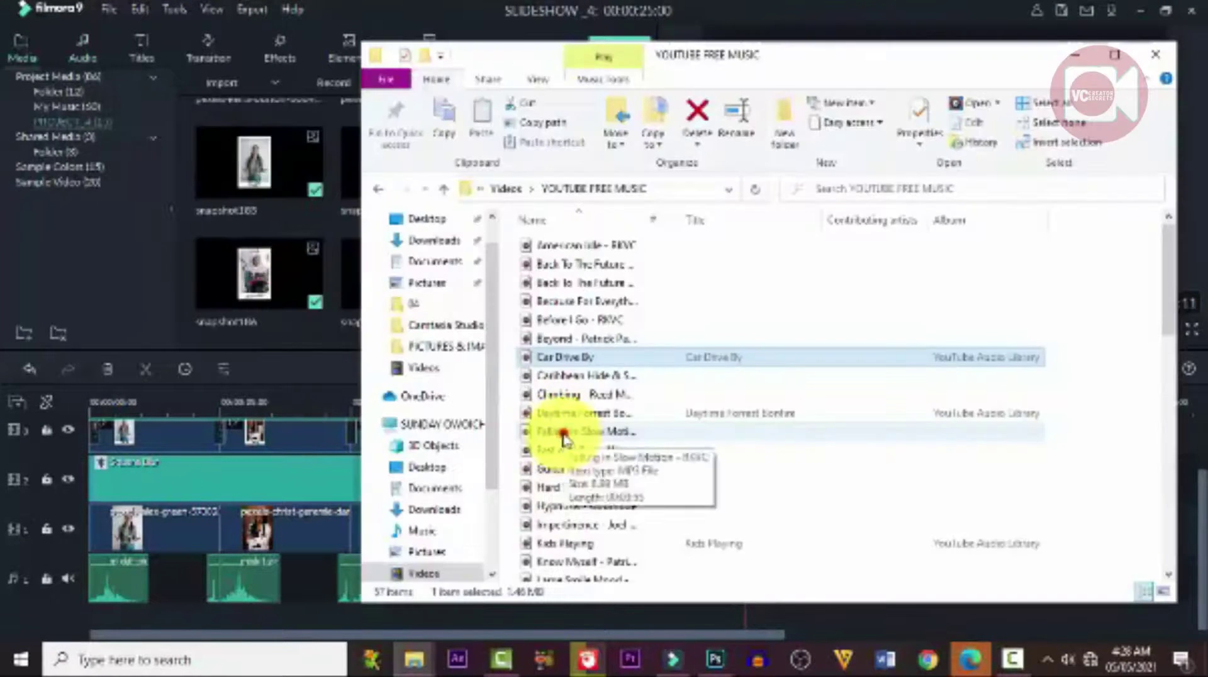
{"action": "left_click_drag", "start_coordinate": [560, 432], "coordinate": [270, 261]}
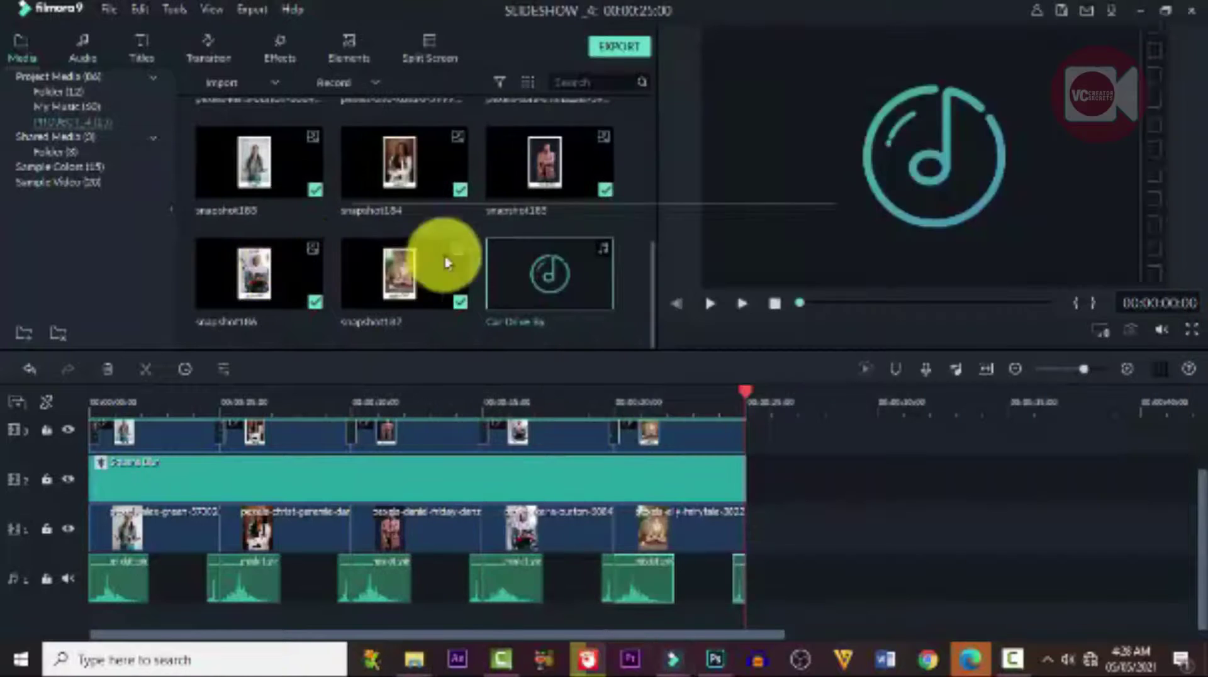
{"action": "double_click", "coordinate": [292, 281]}
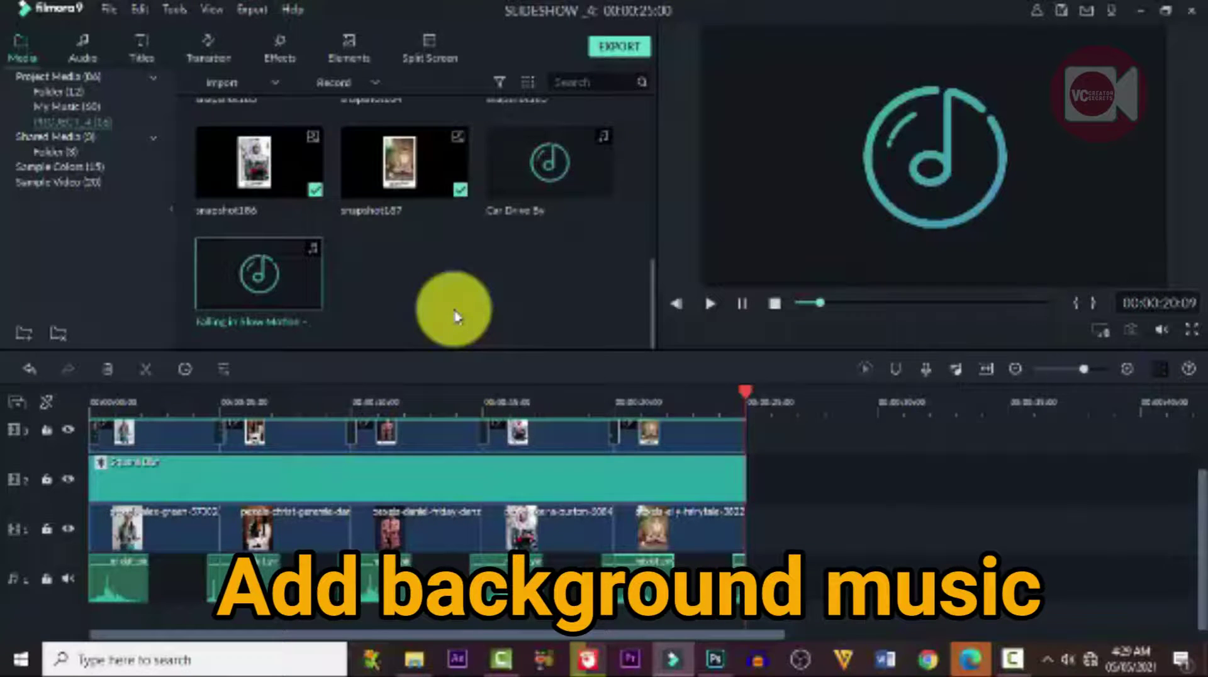
{"action": "left_click", "coordinate": [844, 304]}
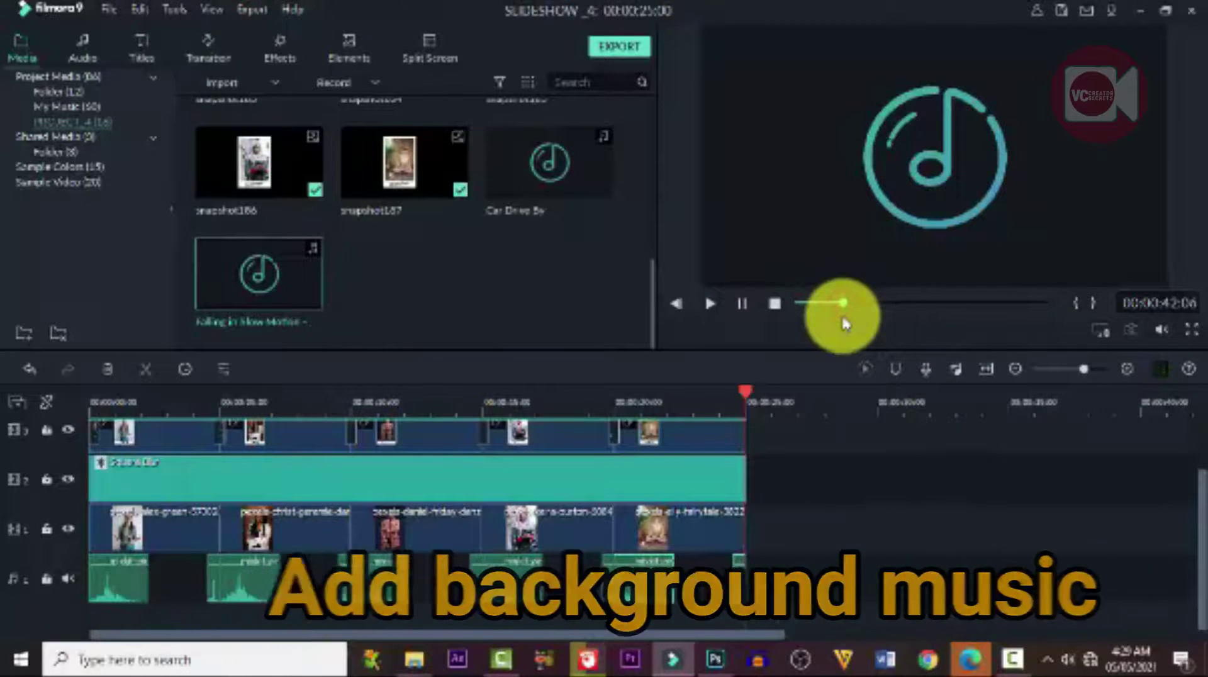
Add a second audio track and place the Falling in Slow Motion music at its start
{"action": "scroll", "coordinate": [394, 302], "scroll_direction": "up", "scroll_amount": 2}
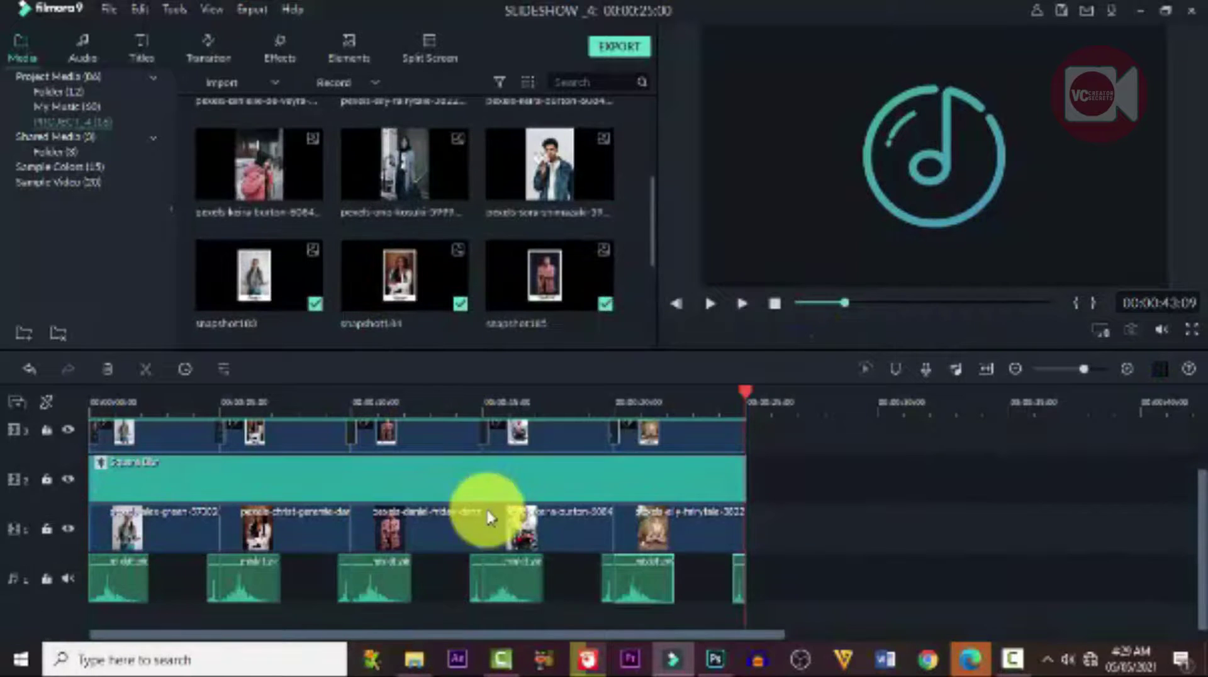
{"action": "right_click", "coordinate": [74, 647]}
{"action": "right_click", "coordinate": [83, 490]}
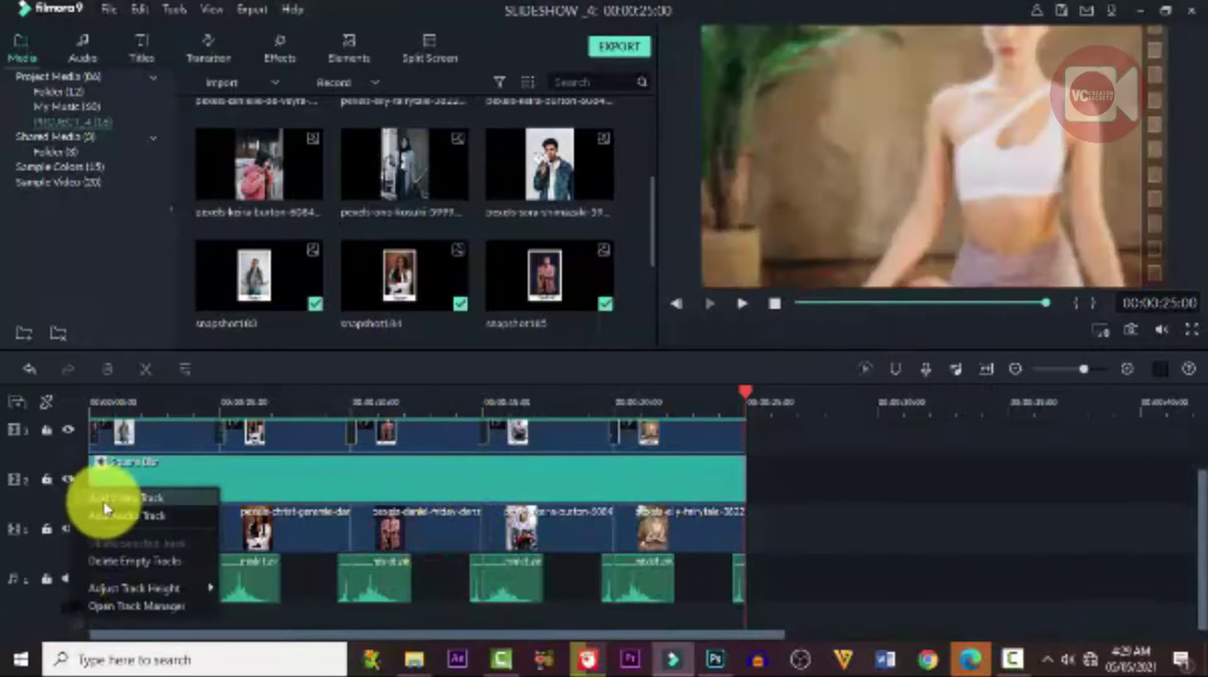
{"action": "left_click", "coordinate": [121, 516]}
{"action": "scroll", "coordinate": [118, 497], "scroll_direction": "down", "scroll_amount": 1}
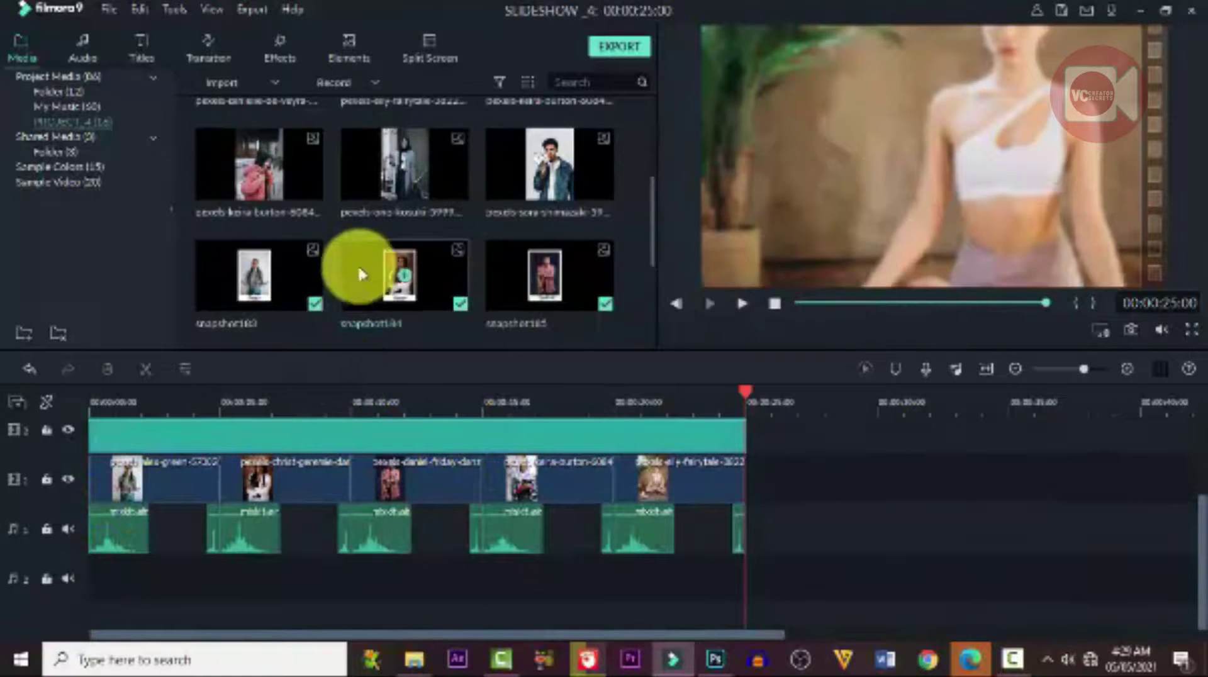
{"action": "scroll", "coordinate": [306, 277], "scroll_direction": "down", "scroll_amount": 2}
{"action": "left_click_drag", "start_coordinate": [307, 277], "coordinate": [159, 600]}
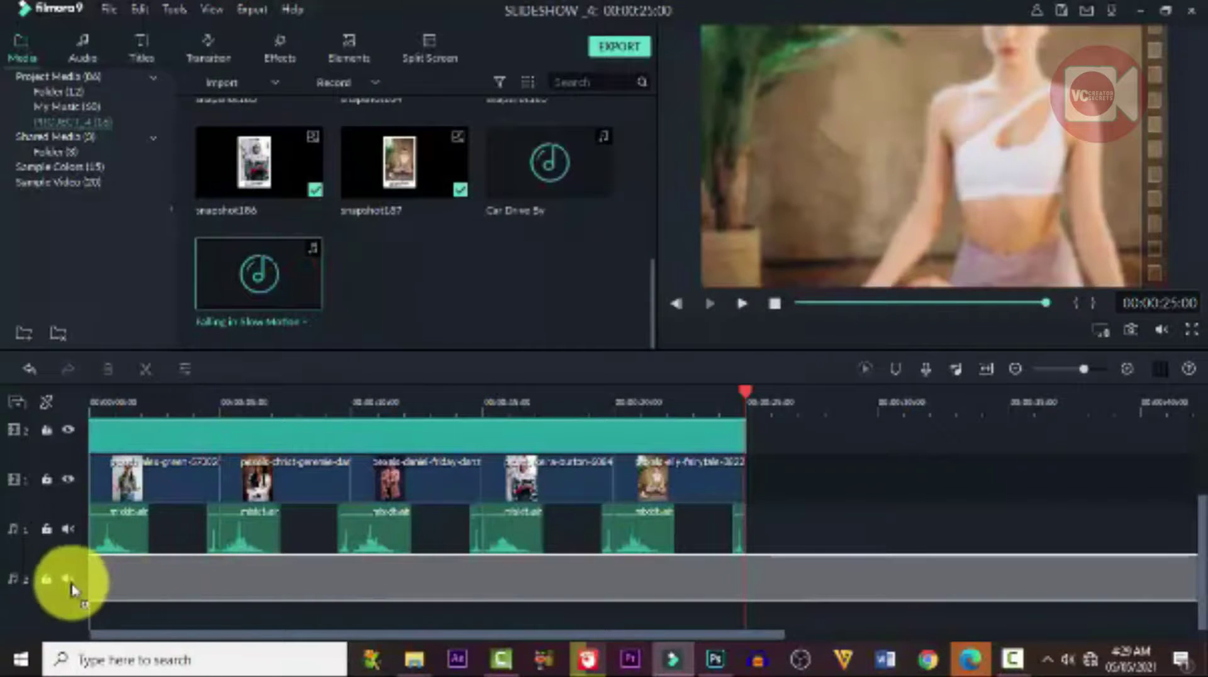
Place the Falling in Slow Motion music on the second audio track and cut off everything past the slideshow's 25-second end
{"action": "left_click_drag", "start_coordinate": [71, 589], "coordinate": [76, 591]}
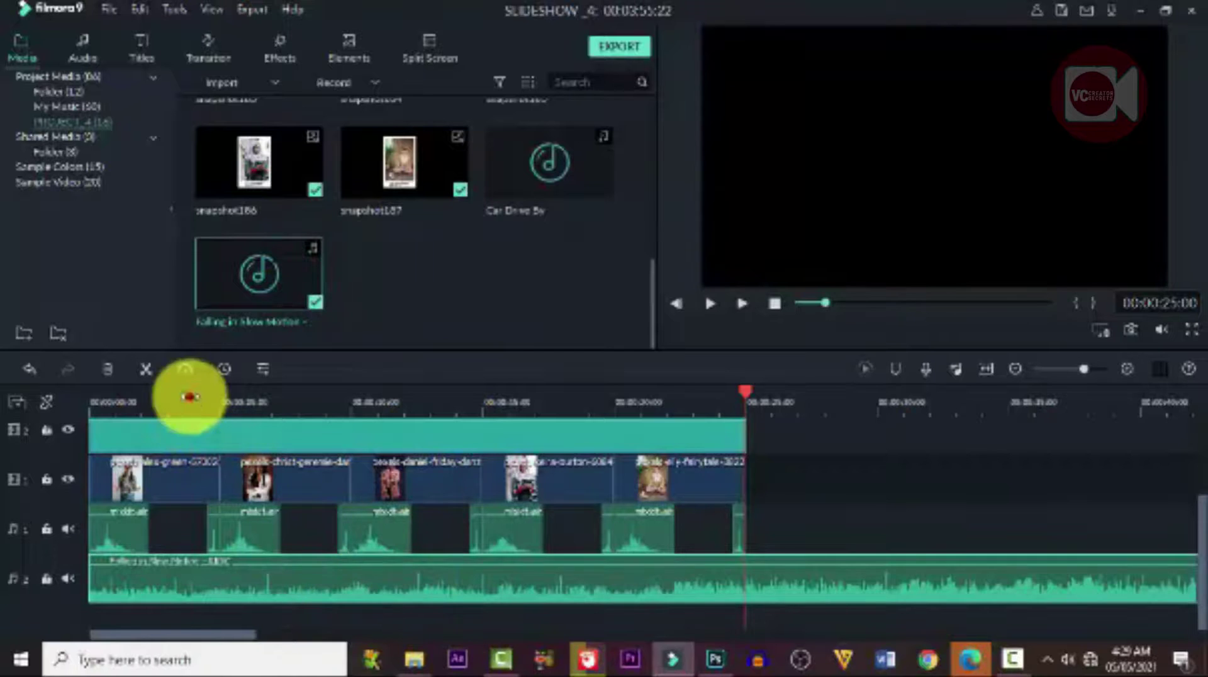
{"action": "left_click", "coordinate": [190, 397]}
{"action": "key", "text": "Home"}
{"action": "key", "text": "space"}
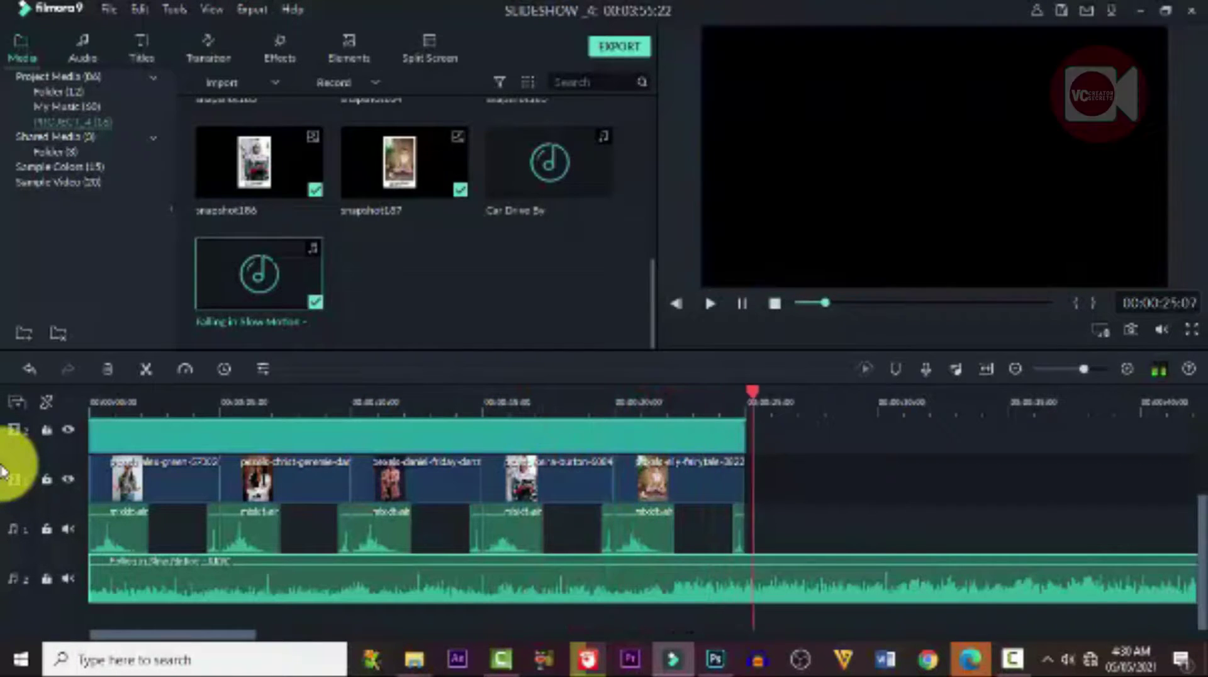
{"action": "left_click", "coordinate": [761, 396]}
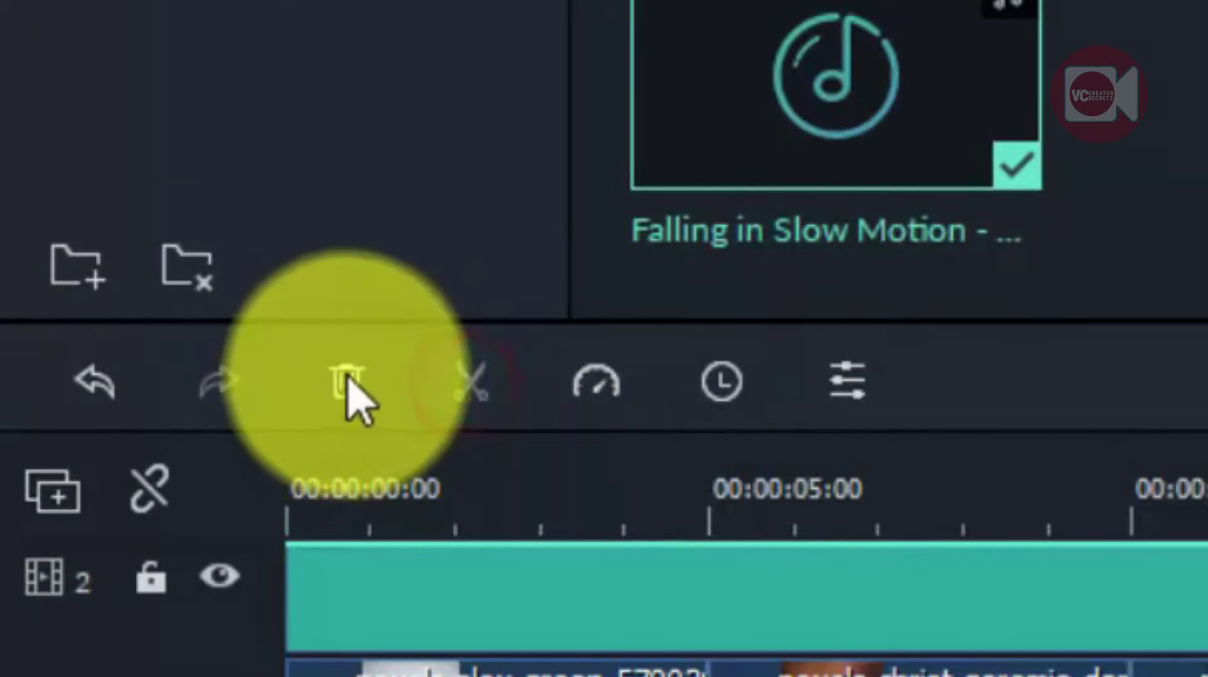
{"action": "left_click", "coordinate": [345, 383]}
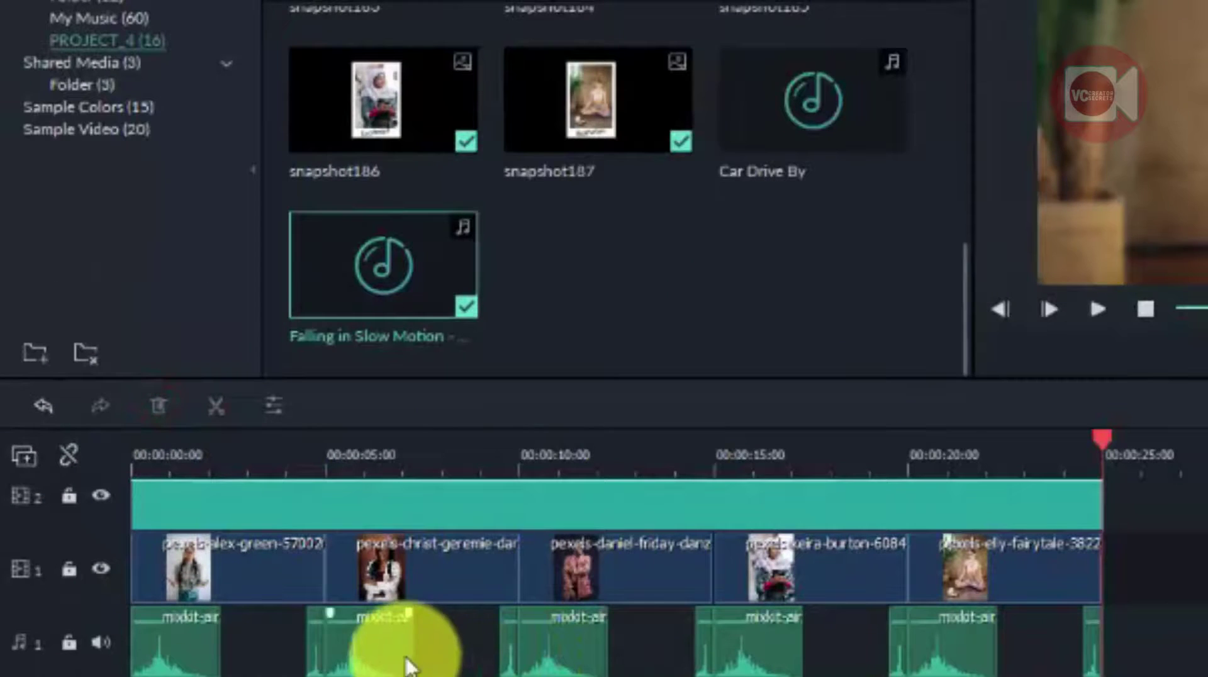
Lower the volume of the whoosh and quick-hit sound effect clips along the first audio track
{"action": "double_click", "coordinate": [363, 643]}
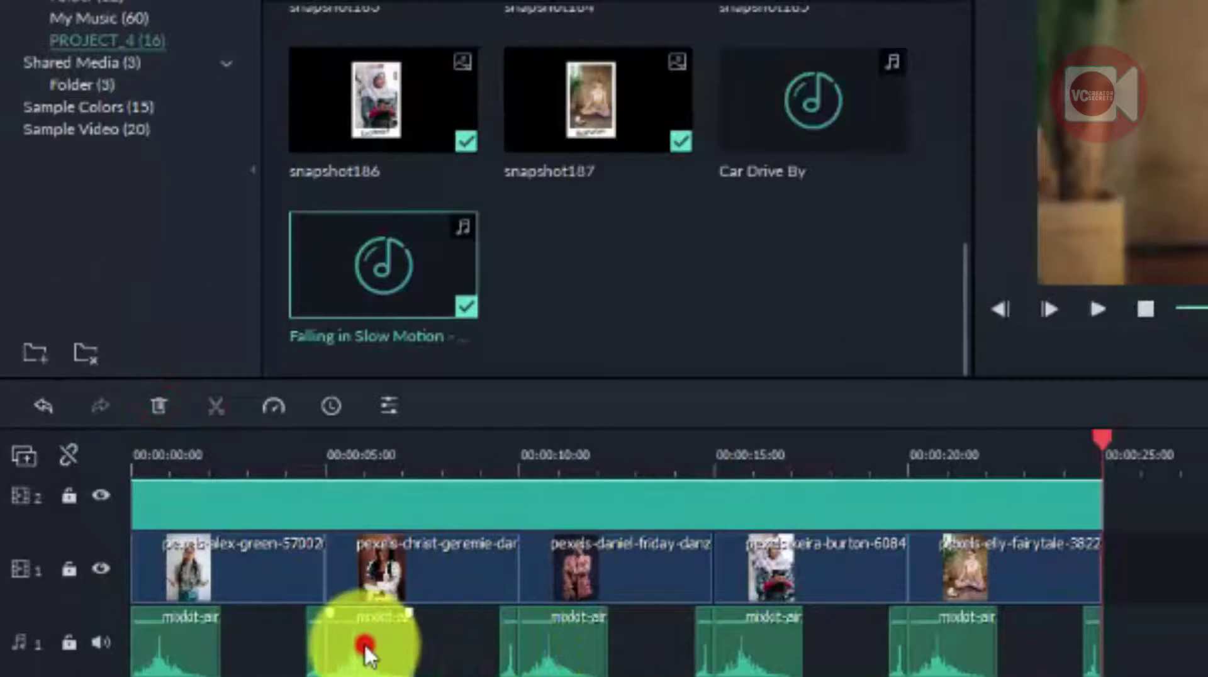
{"action": "left_click_drag", "start_coordinate": [94, 176], "coordinate": [95, 219]}
{"action": "left_click", "coordinate": [183, 640]}
{"action": "left_click_drag", "start_coordinate": [94, 167], "coordinate": [101, 230]}
{"action": "left_click", "coordinate": [570, 641]}
{"action": "left_click", "coordinate": [772, 635]}
{"action": "left_click", "coordinate": [977, 637]}
Lower the background music's volume and give it a short fade in and fade out
{"action": "left_click", "coordinate": [485, 664]}
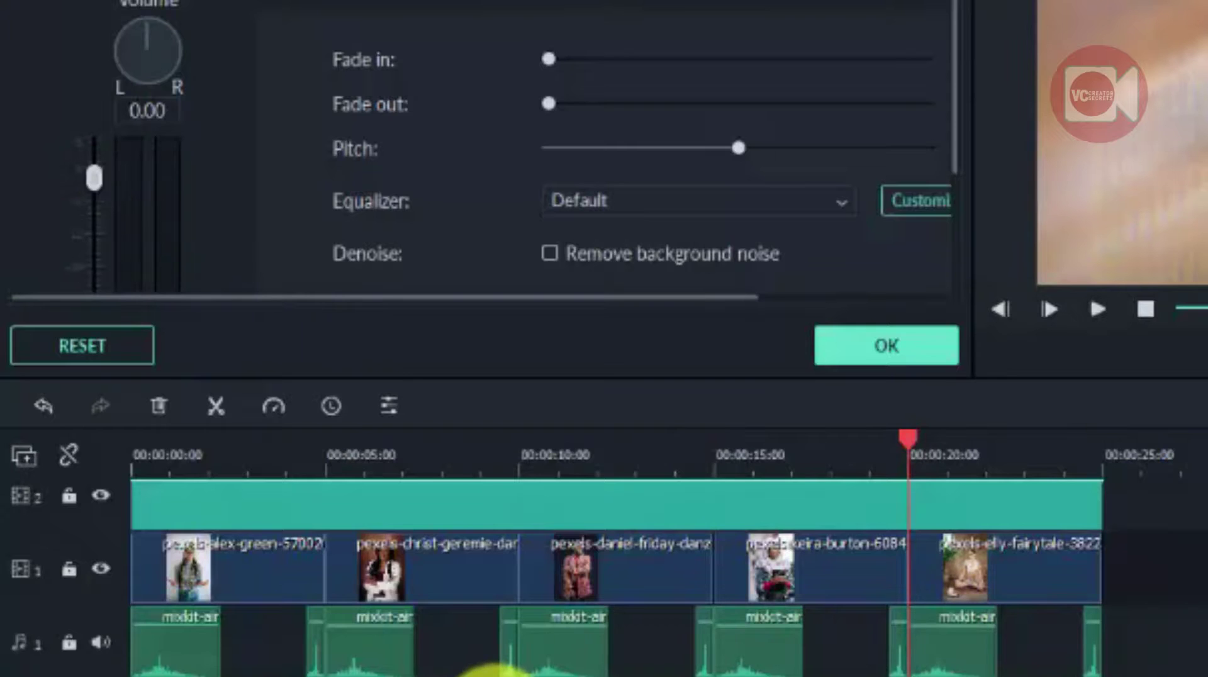
{"action": "left_click", "coordinate": [96, 176]}
{"action": "left_click_drag", "start_coordinate": [96, 178], "coordinate": [93, 223]}
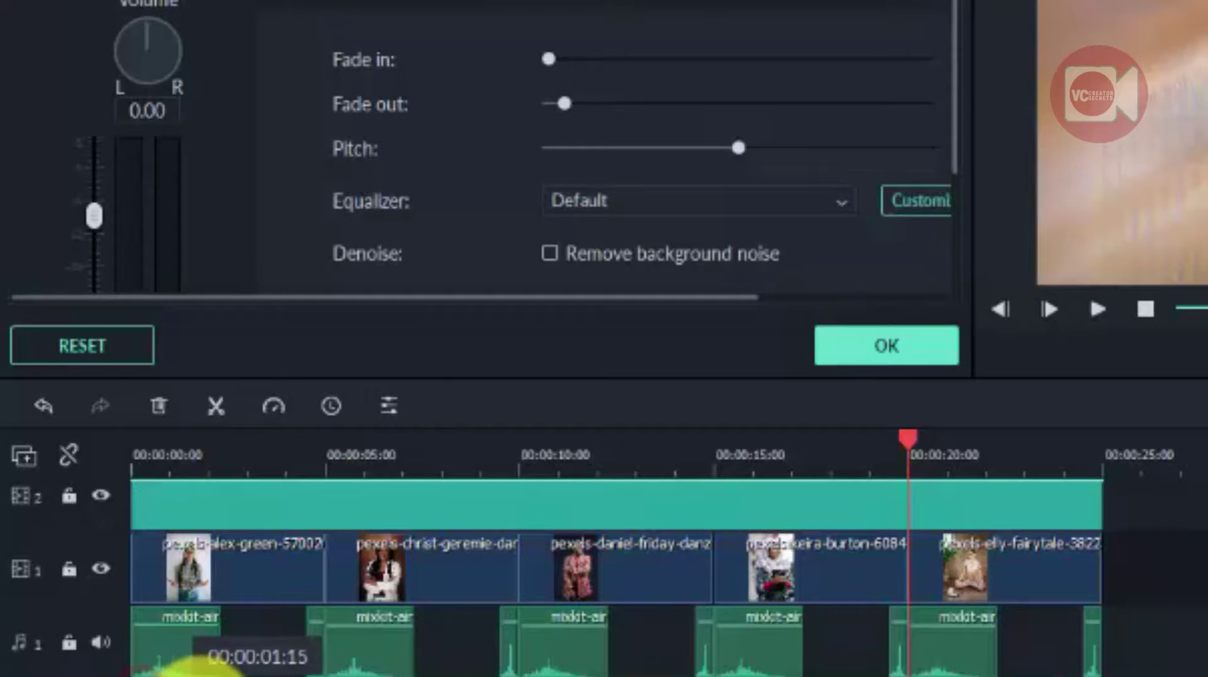
{"action": "left_click_drag", "start_coordinate": [911, 436], "coordinate": [8, 567]}
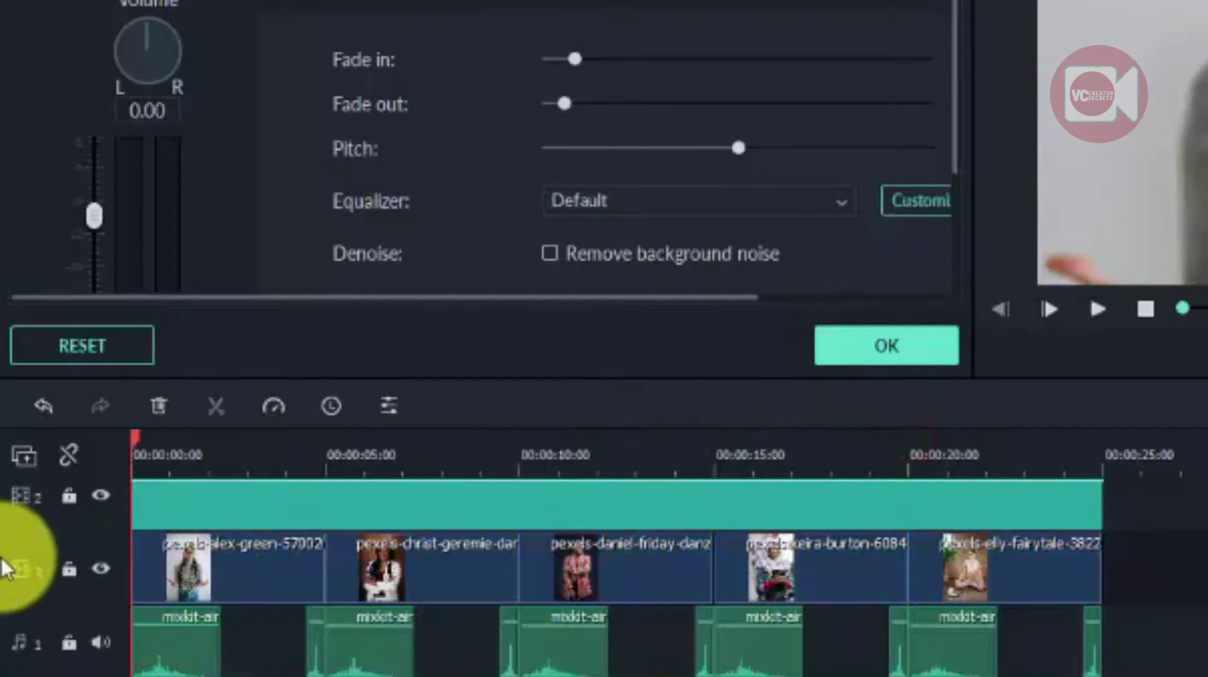
{"action": "left_click", "coordinate": [852, 350]}
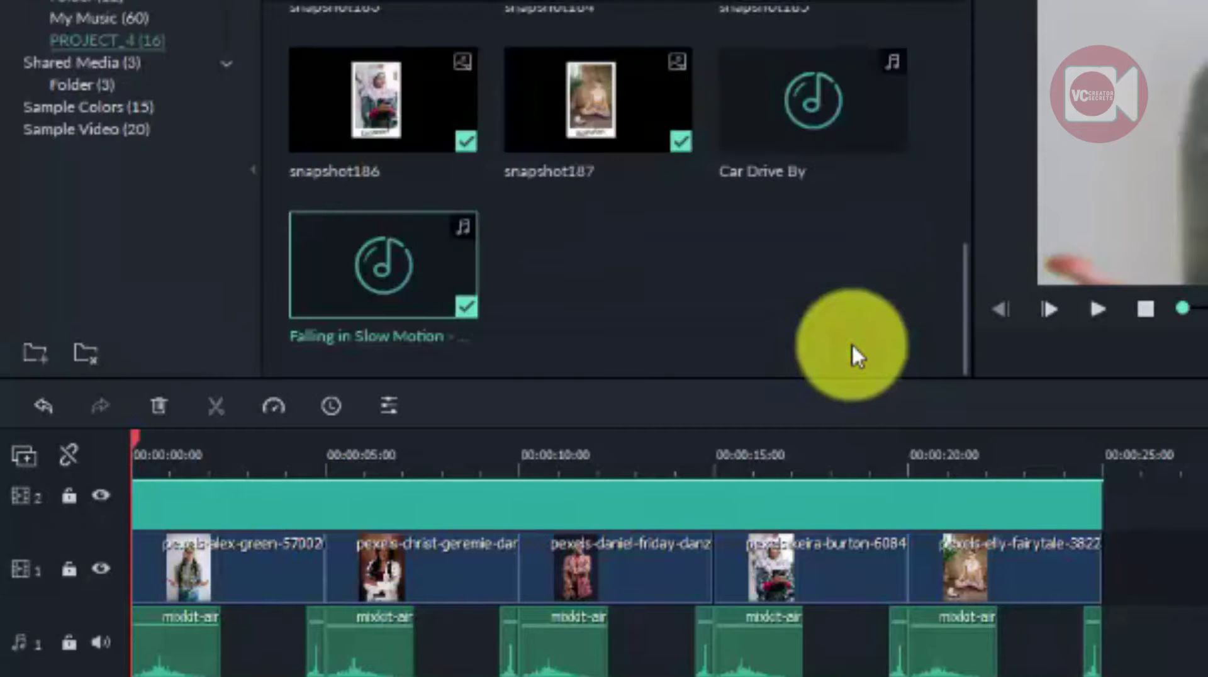
Play the slideshow from the start with the adjusted audio, and check the tracks and the picture at 00:00:06:13
{"action": "key", "text": "space"}
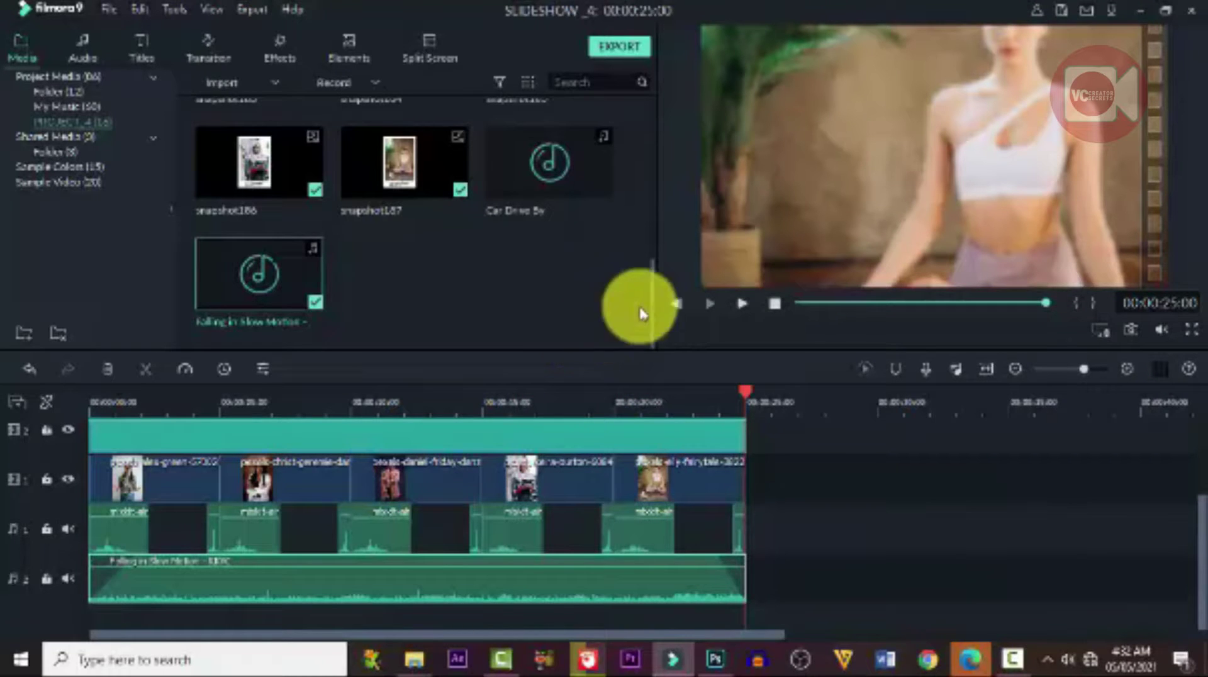
{"action": "scroll", "coordinate": [600, 489], "scroll_direction": "down", "scroll_amount": 2}
{"action": "scroll", "coordinate": [600, 489], "scroll_direction": "up", "scroll_amount": 2}
{"action": "scroll", "coordinate": [601, 497], "scroll_direction": "up", "scroll_amount": 2}
{"action": "left_click_drag", "start_coordinate": [742, 392], "coordinate": [380, 396]}
{"action": "left_click", "coordinate": [261, 448]}
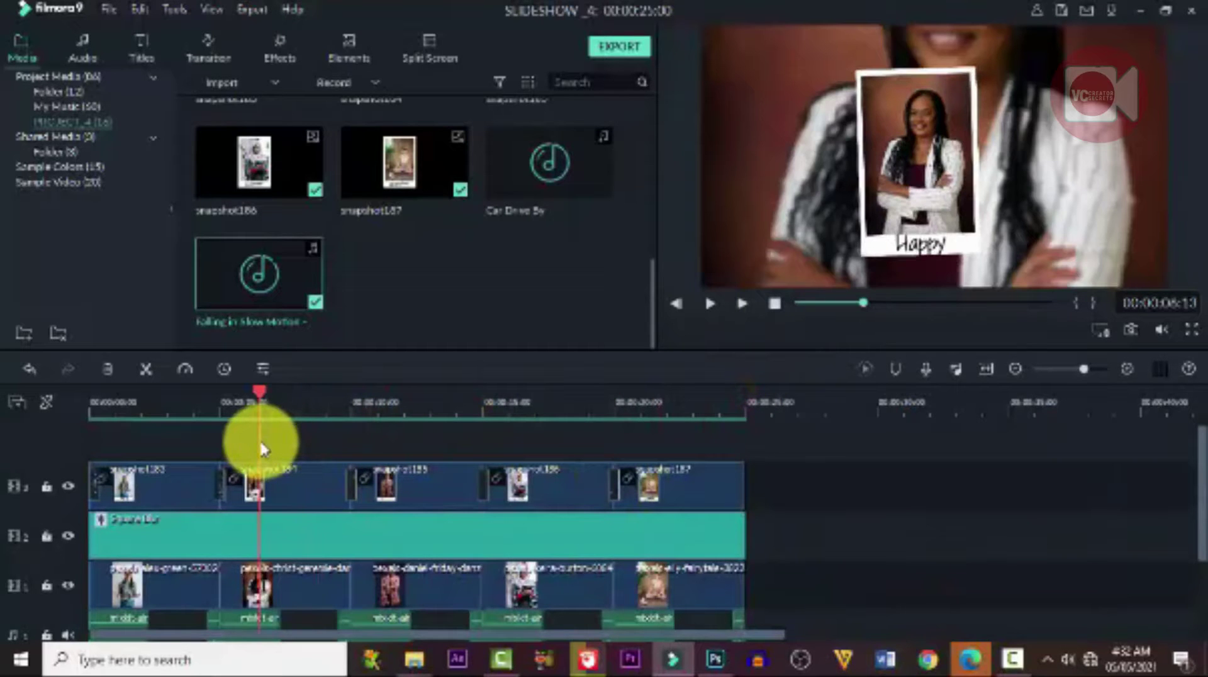
Export the slideshow to the computer as an MP4 video named Slideshow_4
{"action": "left_click", "coordinate": [622, 46]}
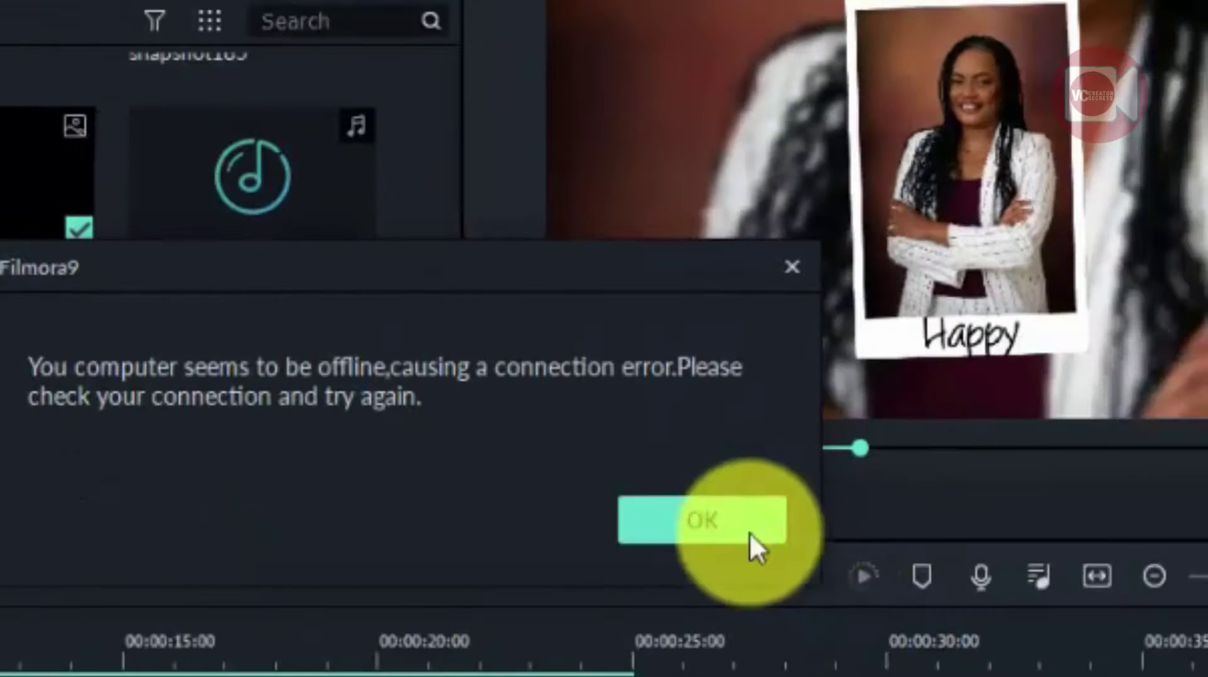
{"action": "left_click", "coordinate": [744, 516]}
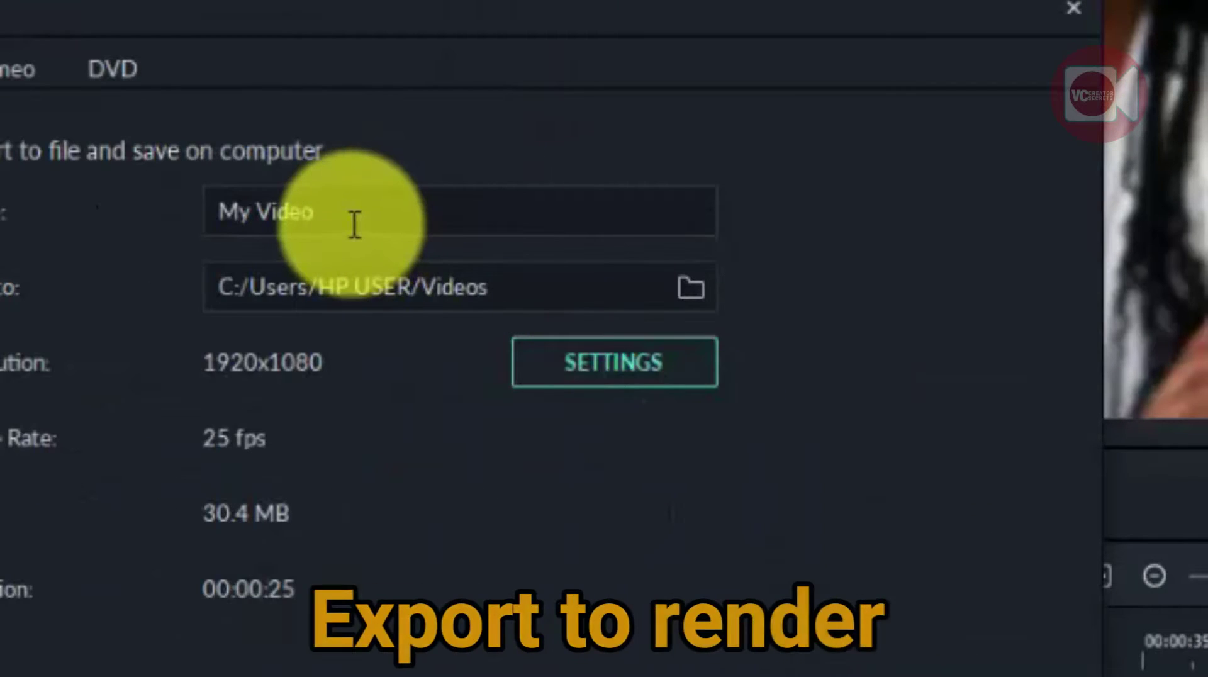
{"action": "left_click", "coordinate": [353, 225]}
{"action": "key", "text": "ctrl+a"}
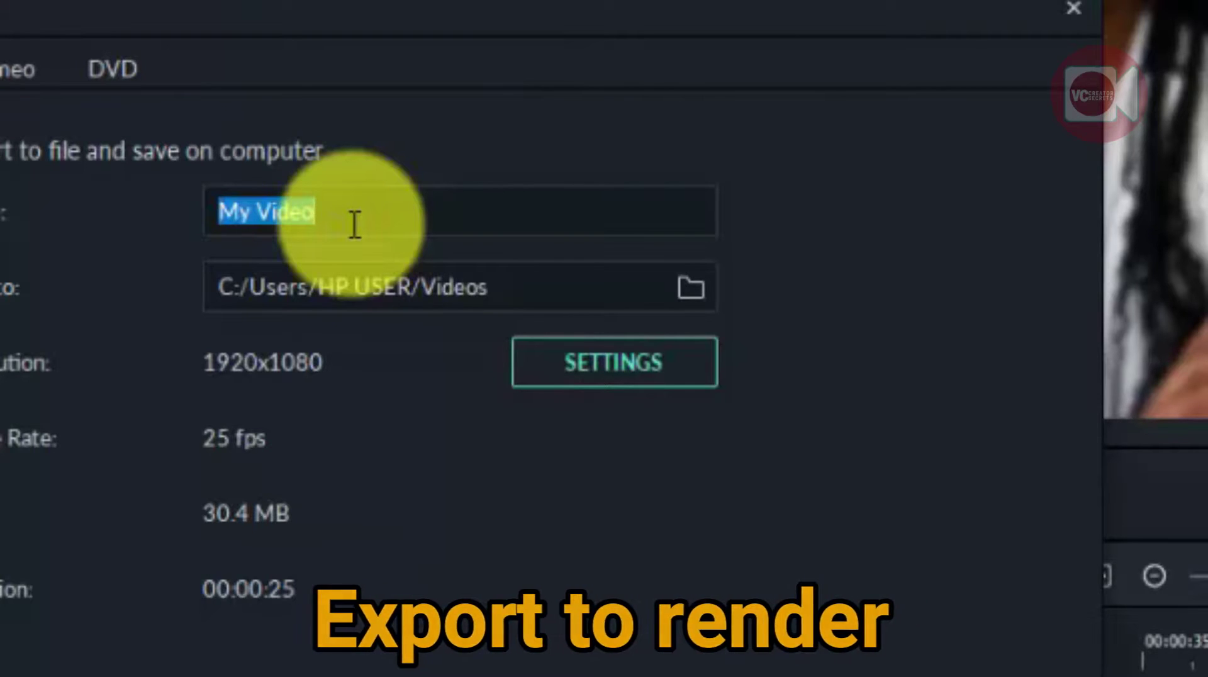
{"action": "type", "text": "show_4"}
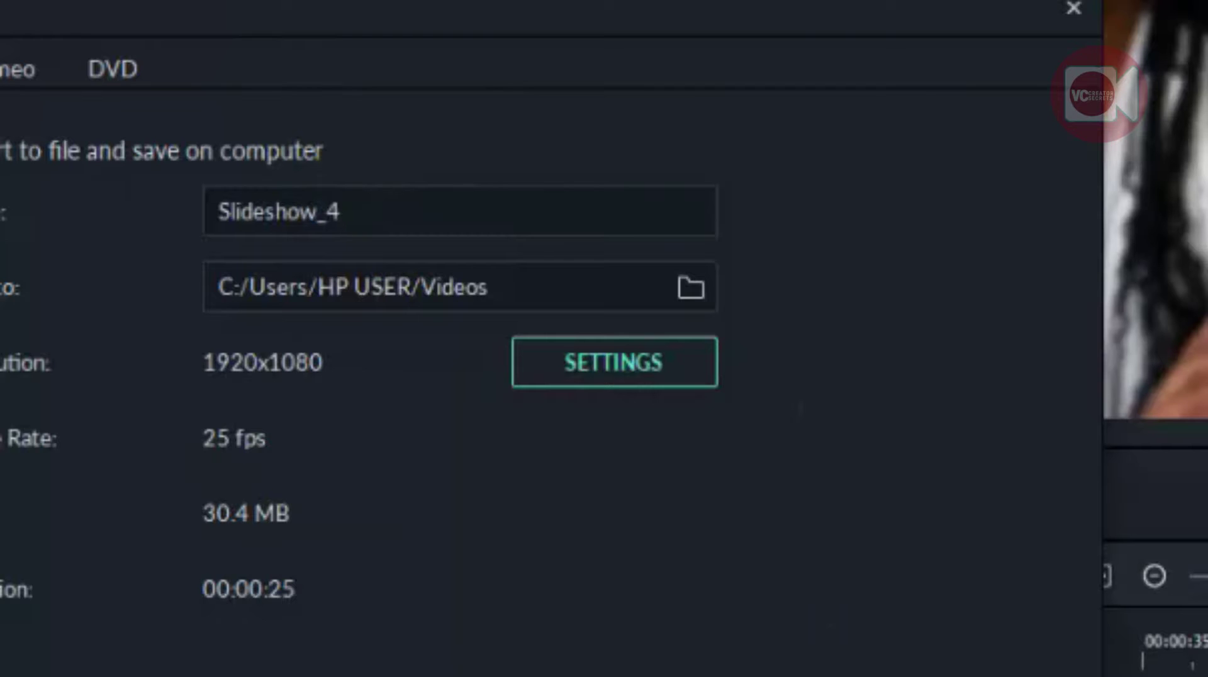
{"action": "left_click", "coordinate": [930, 531]}
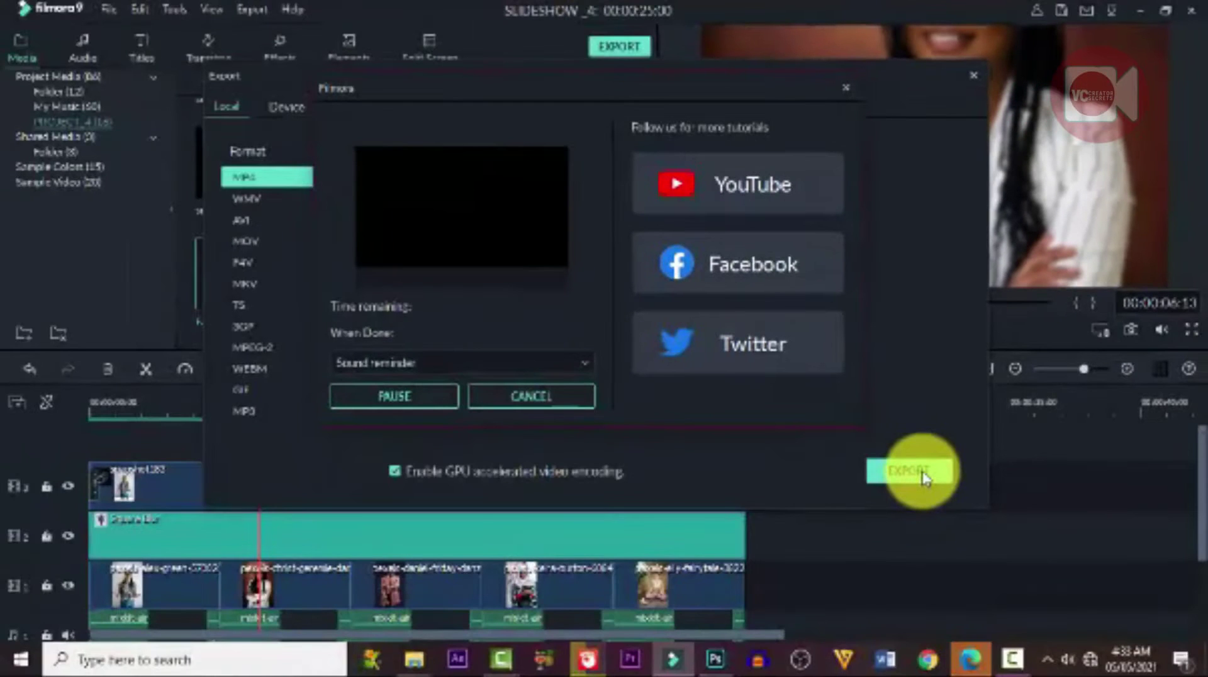